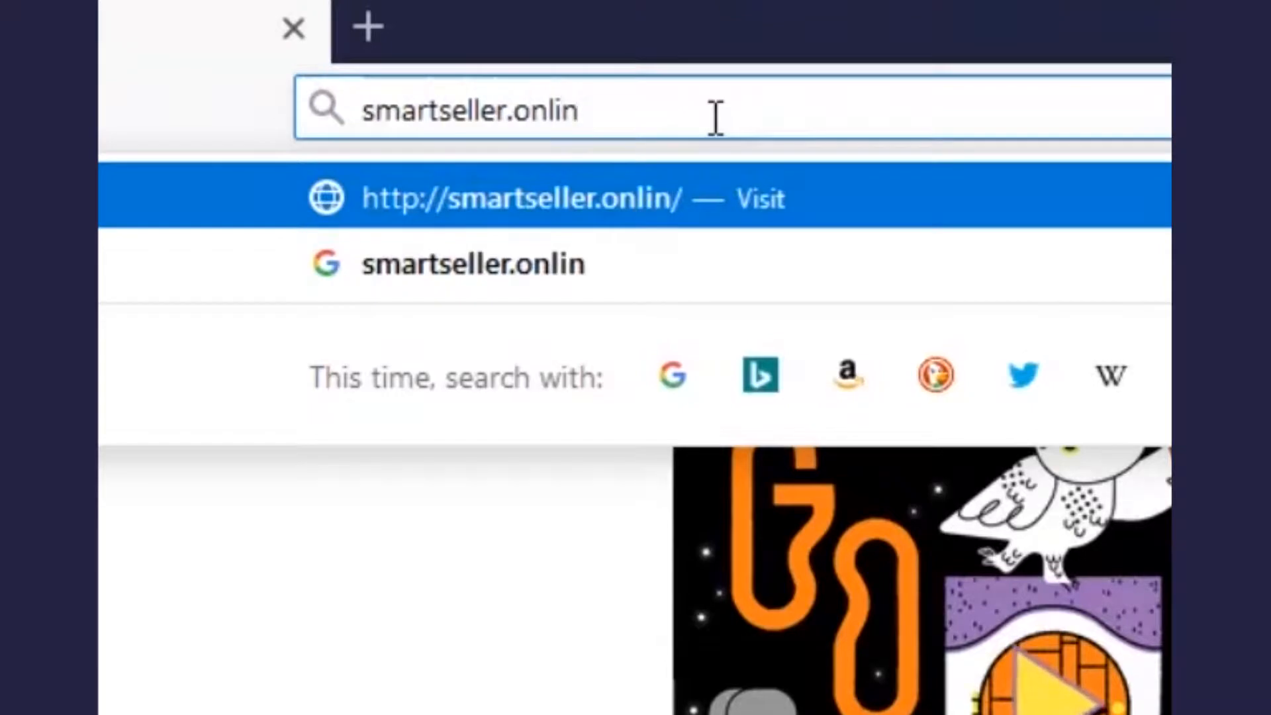
Step: Load the SmartSeller site and sign in with the store owner's username and password
key("Return")
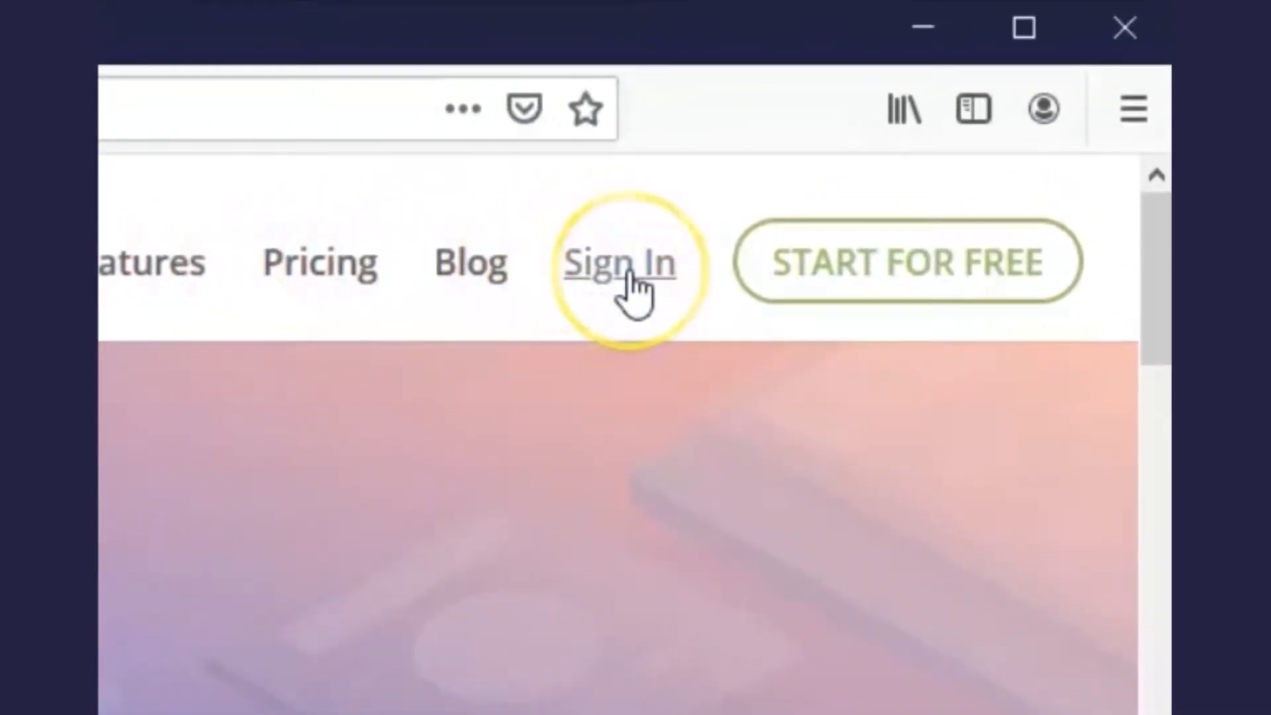
left_click(629, 274)
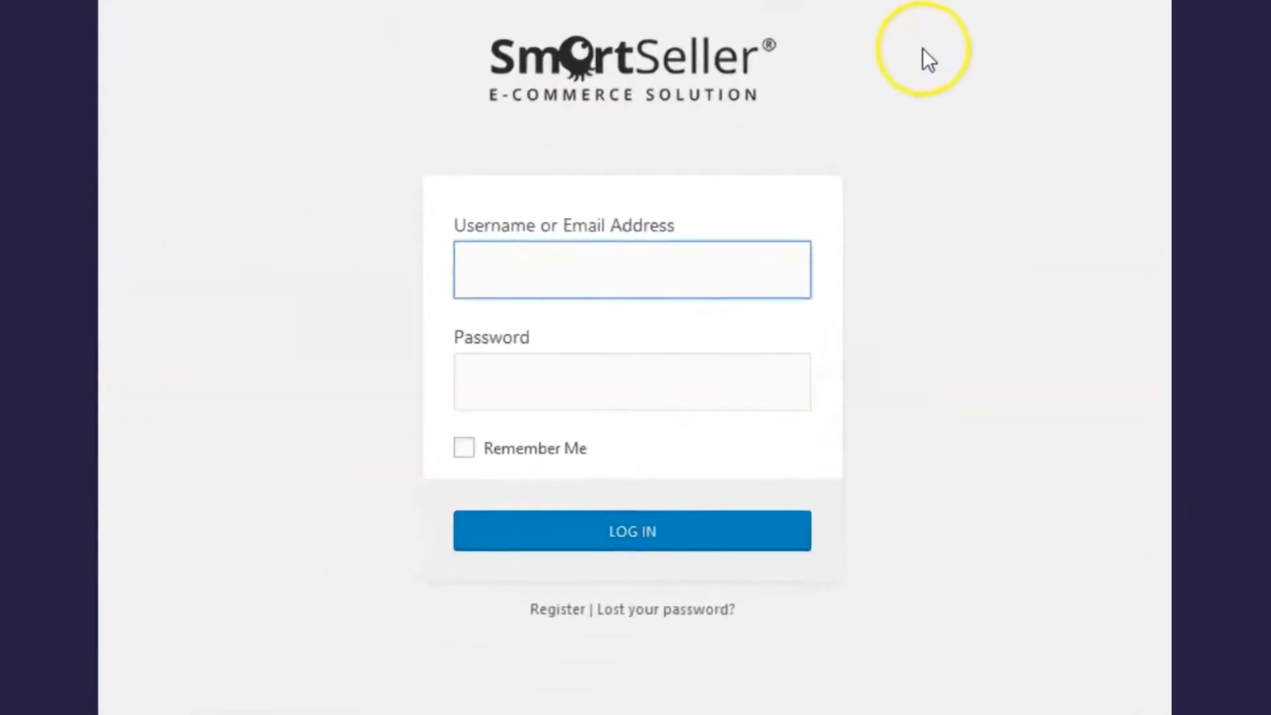
left_click(674, 260)
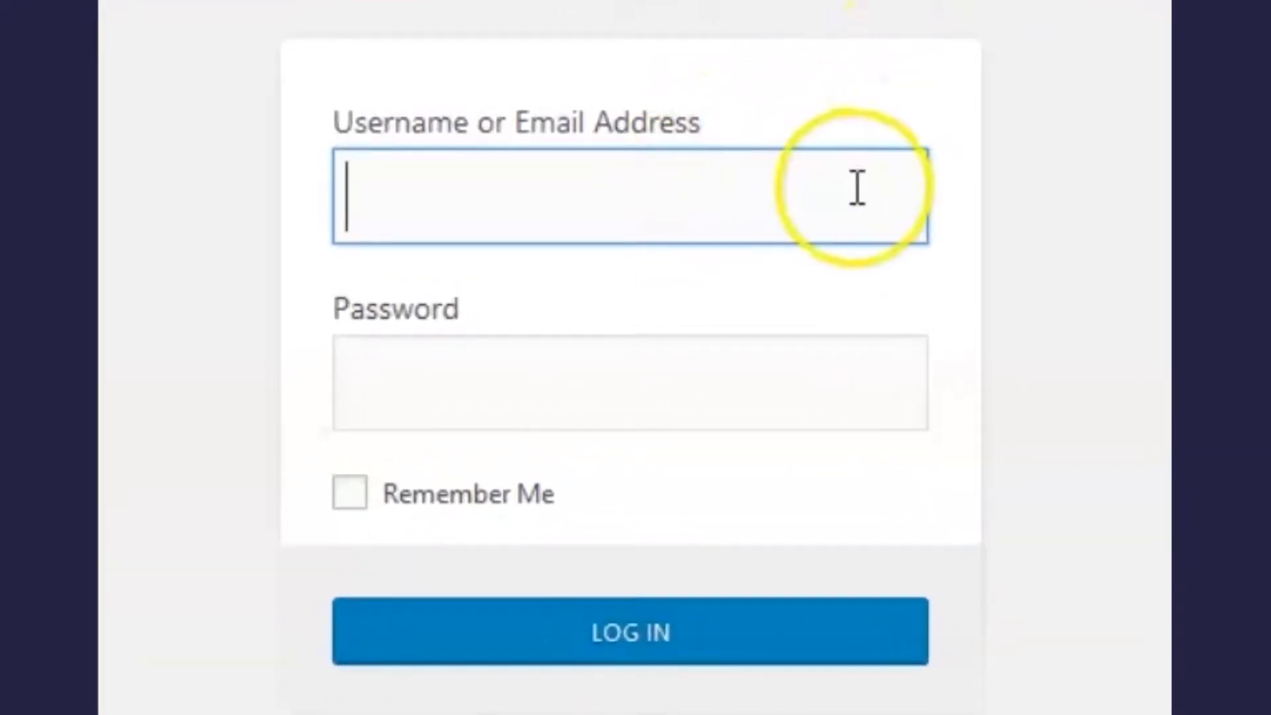
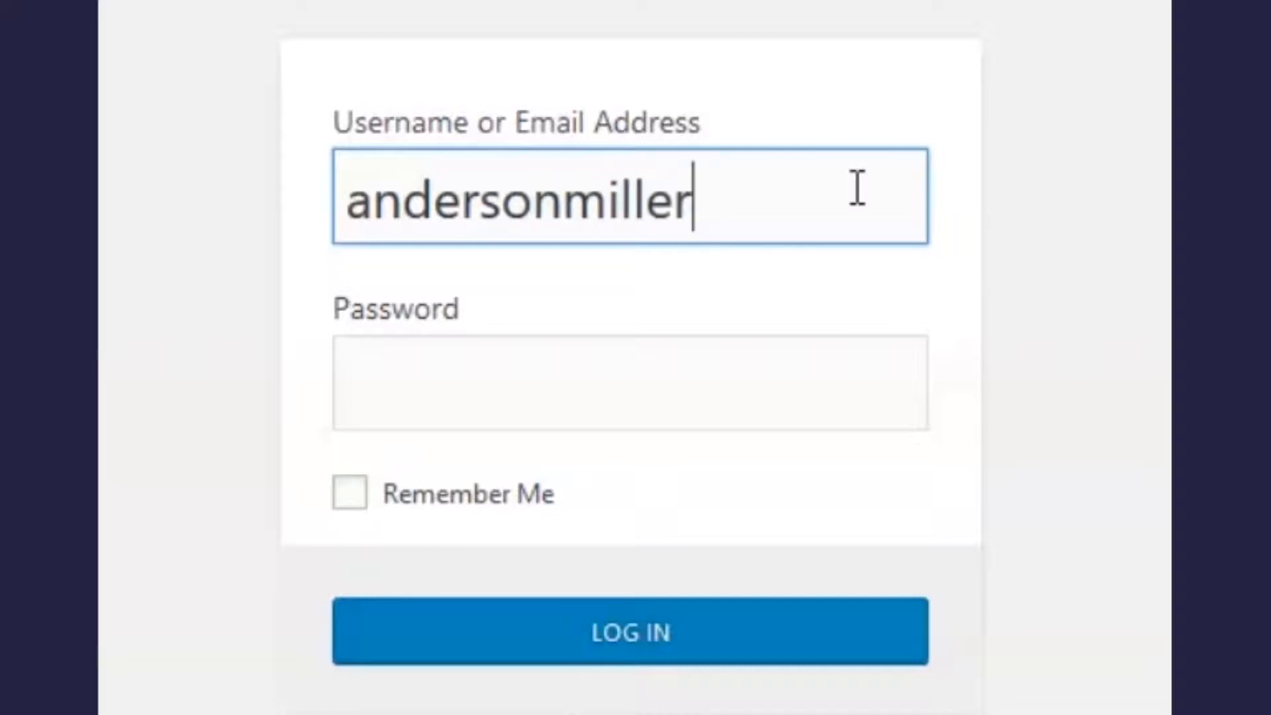
left_click(852, 388)
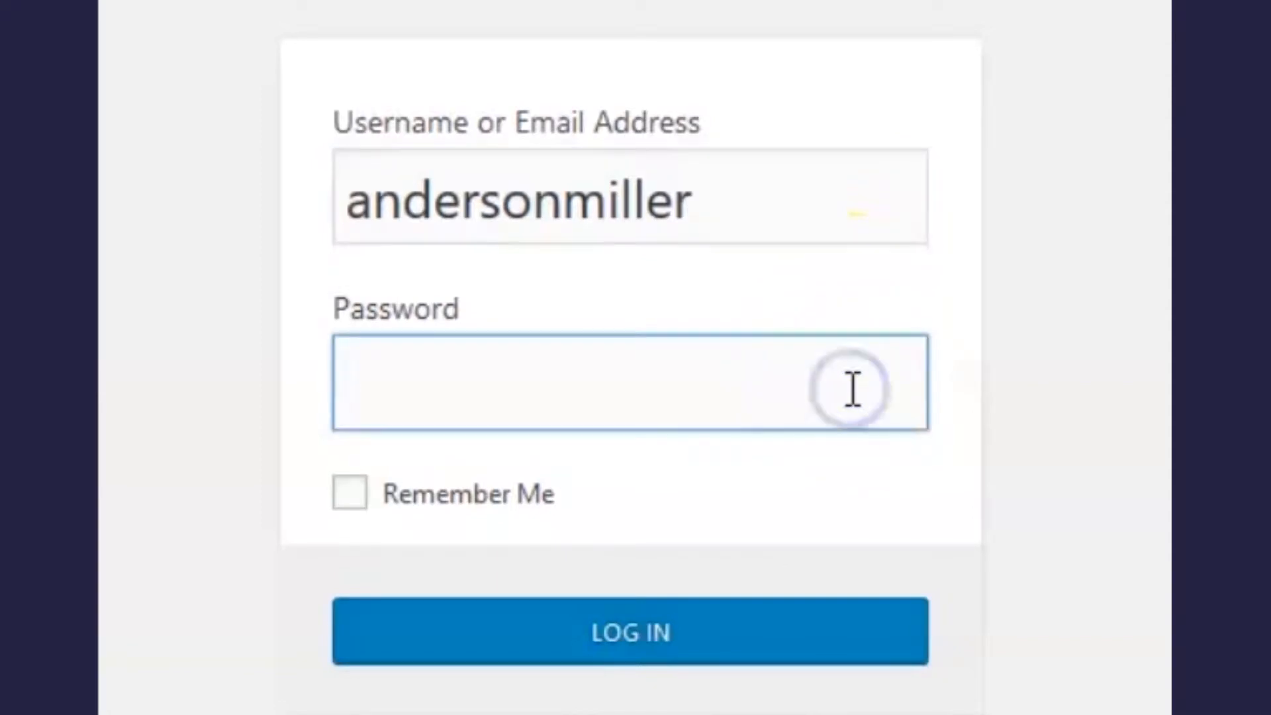
type("••••••••••••••••")
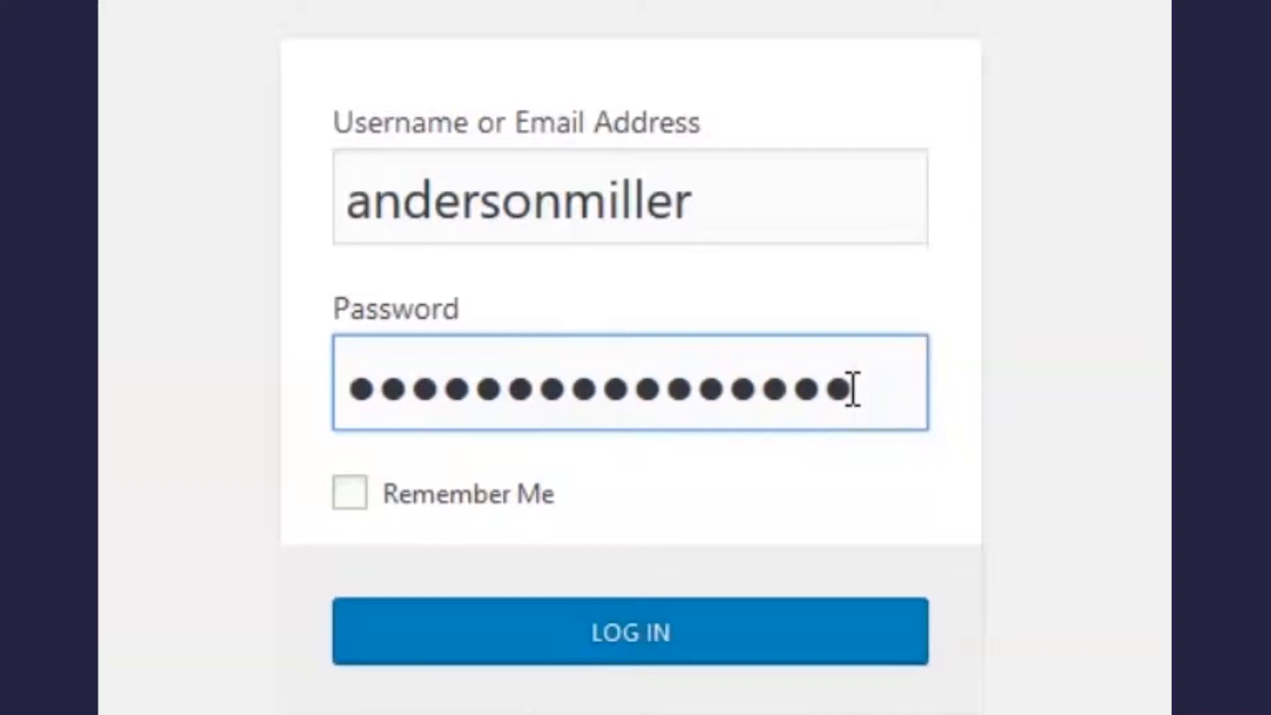
left_click(864, 641)
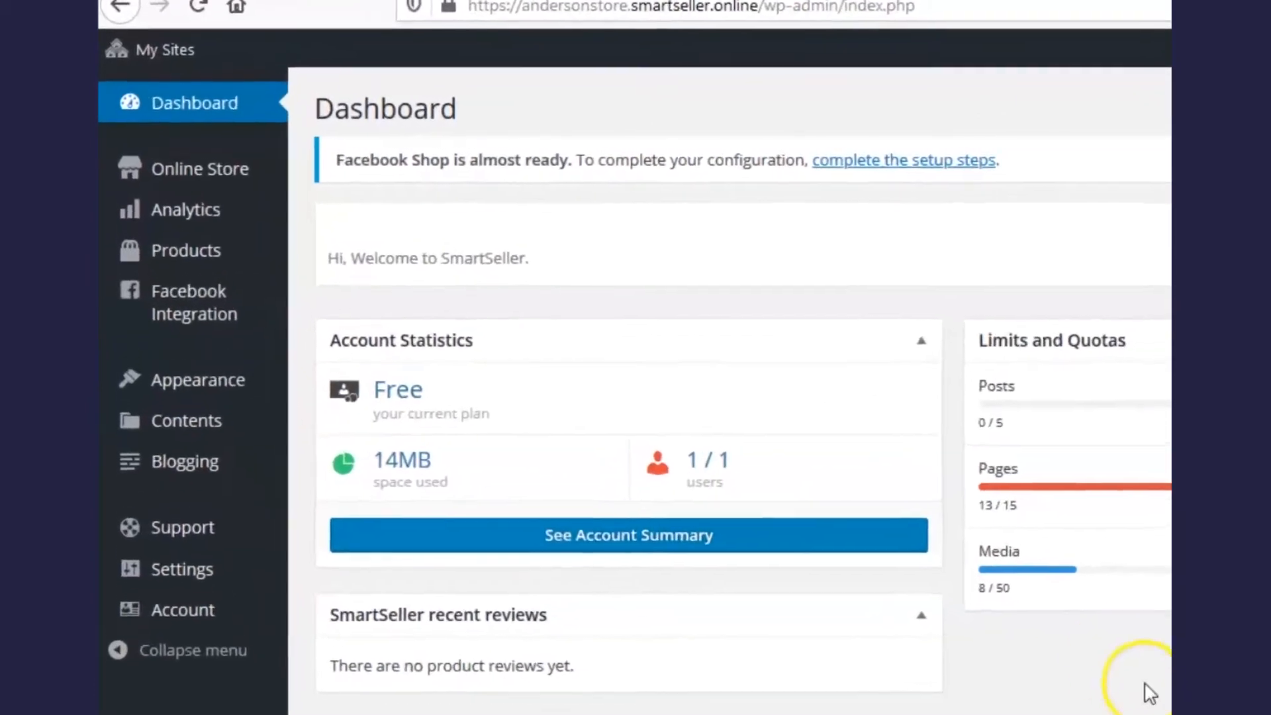
Step: From the All Products list, start a blank new product
mouse_move(202, 262)
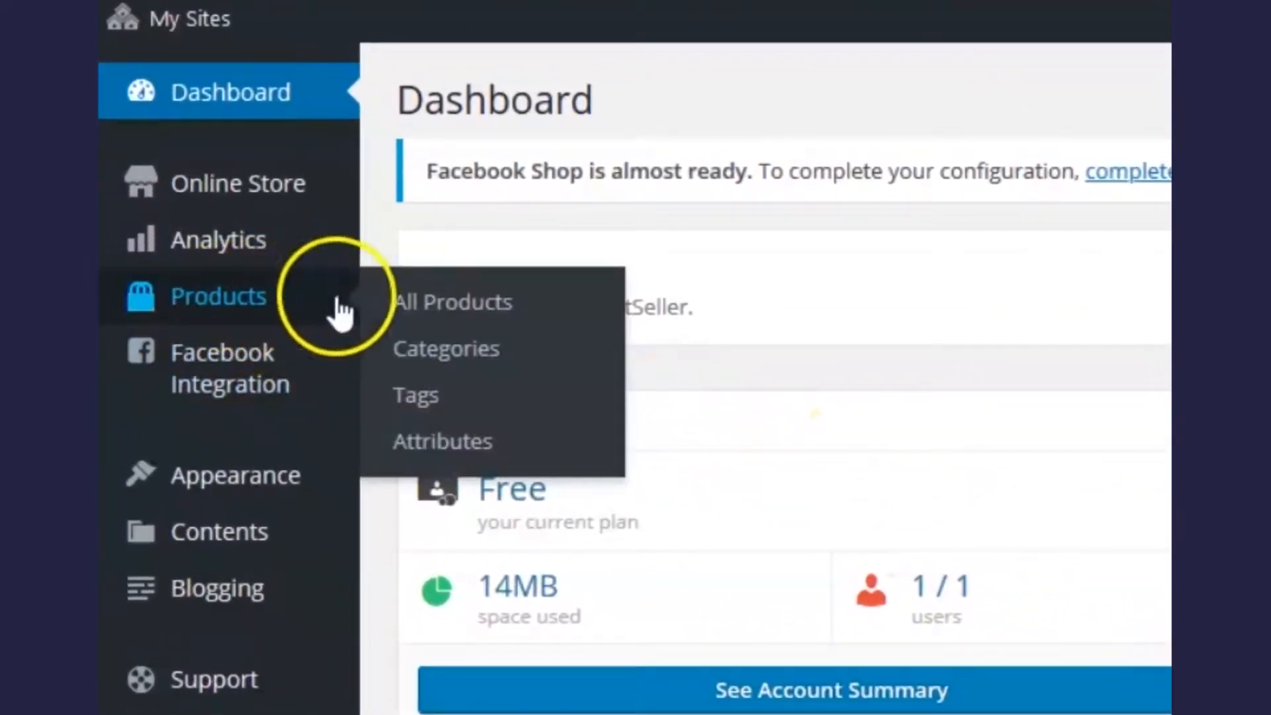
left_click(441, 306)
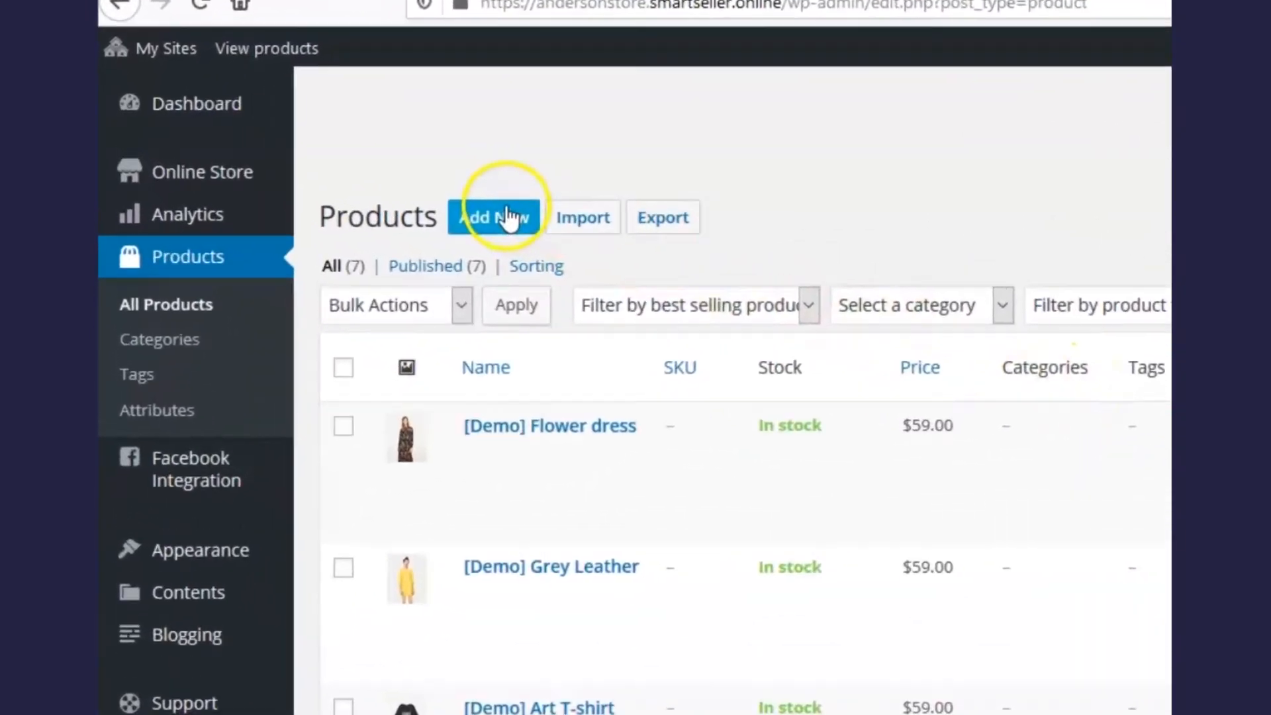
left_click(581, 234)
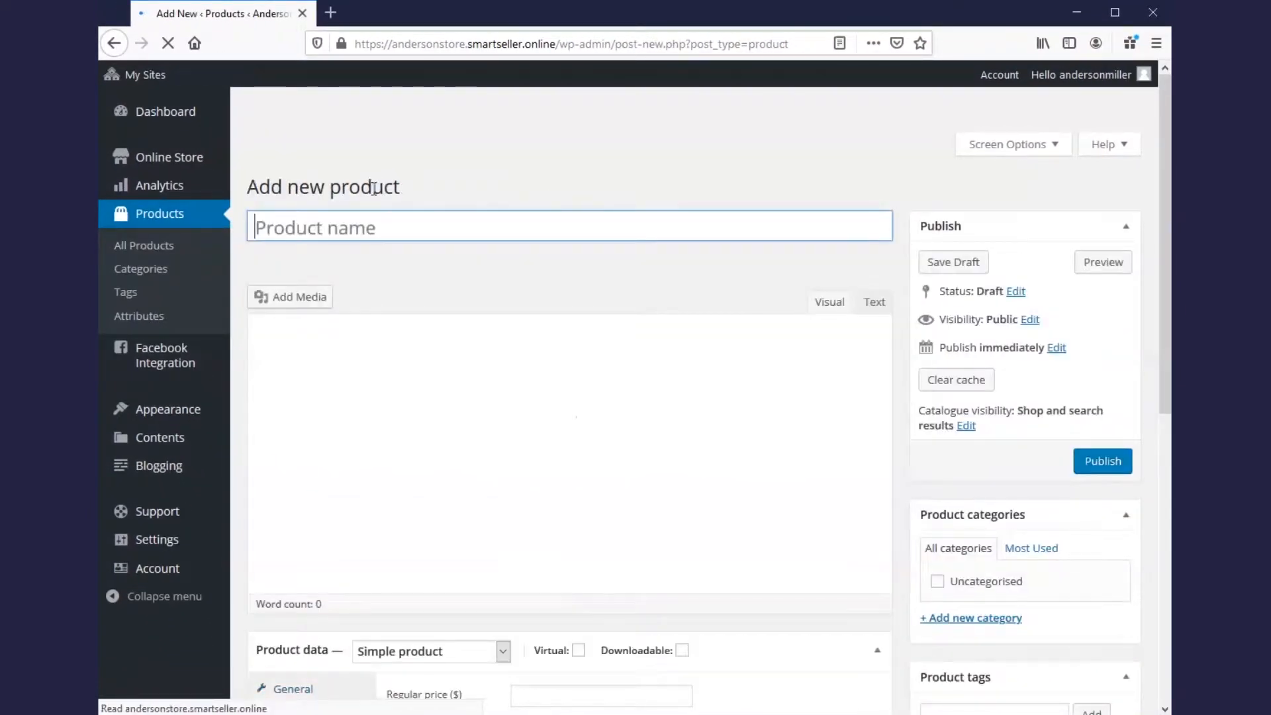
Step: Name the product 'Man T-Shirt' and describe it as '100% Cotton / Long Sleeve'
left_click(264, 224)
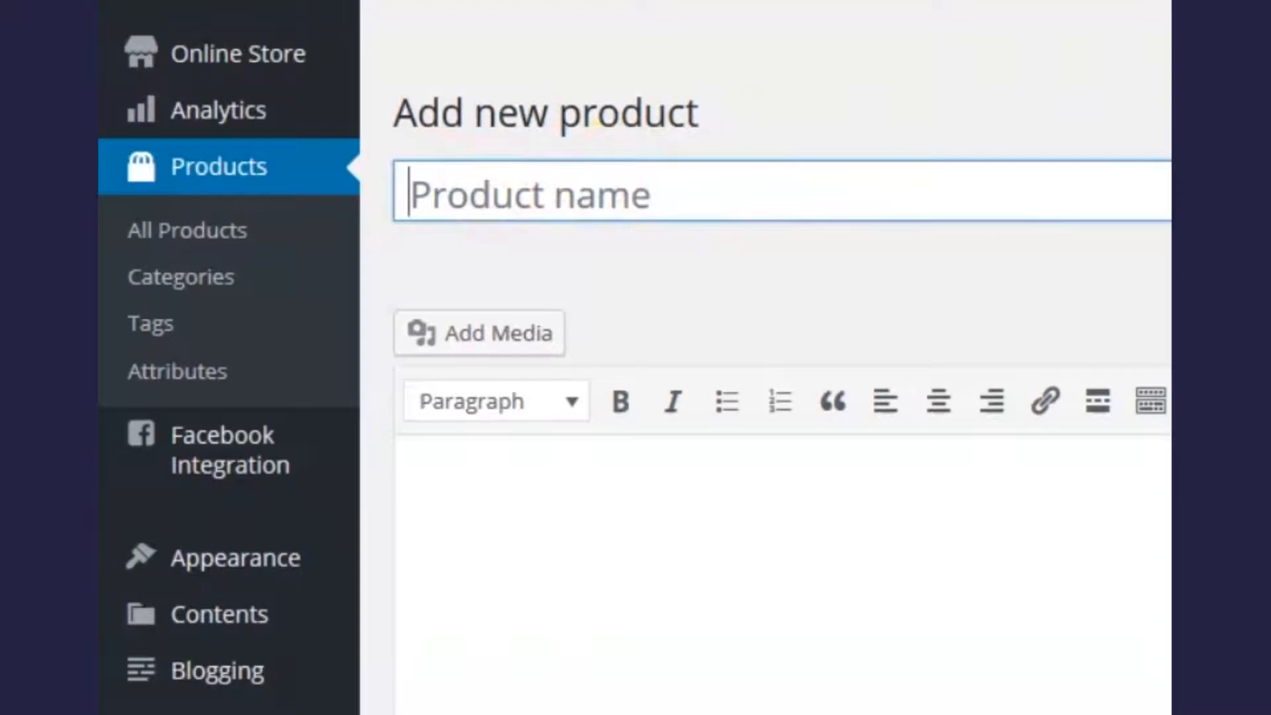
type("Man T")
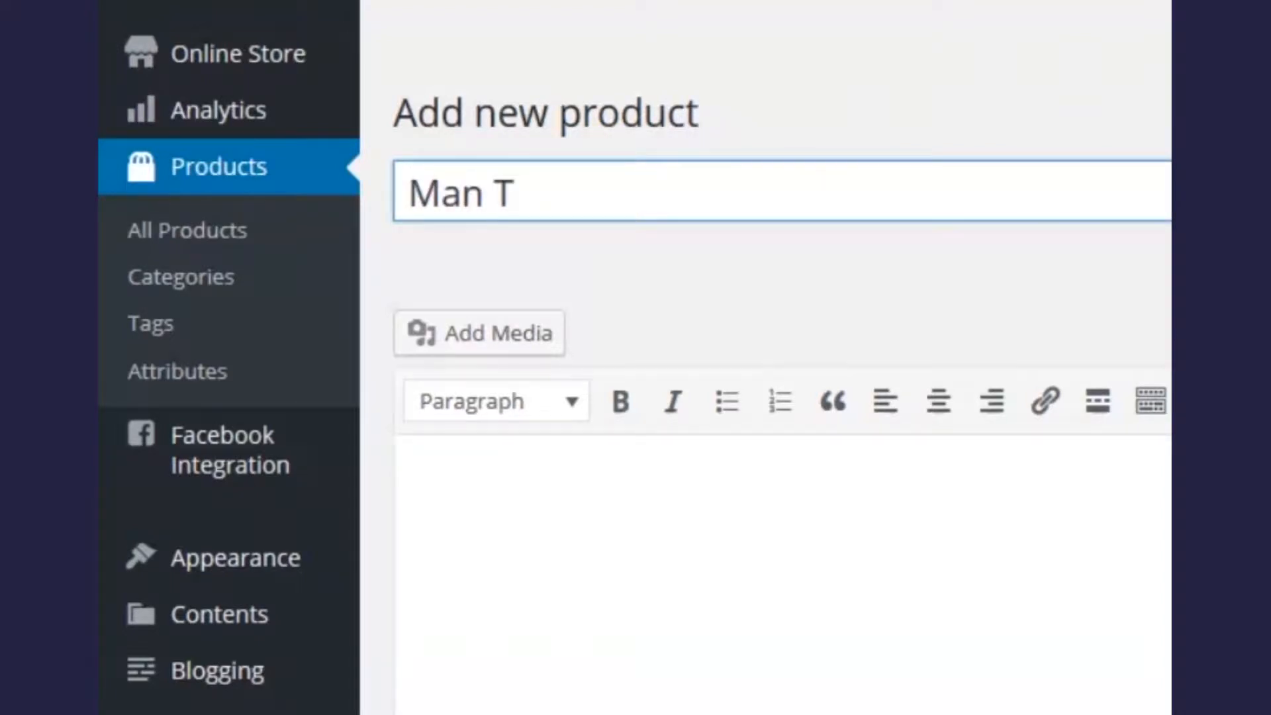
type("-Shirt")
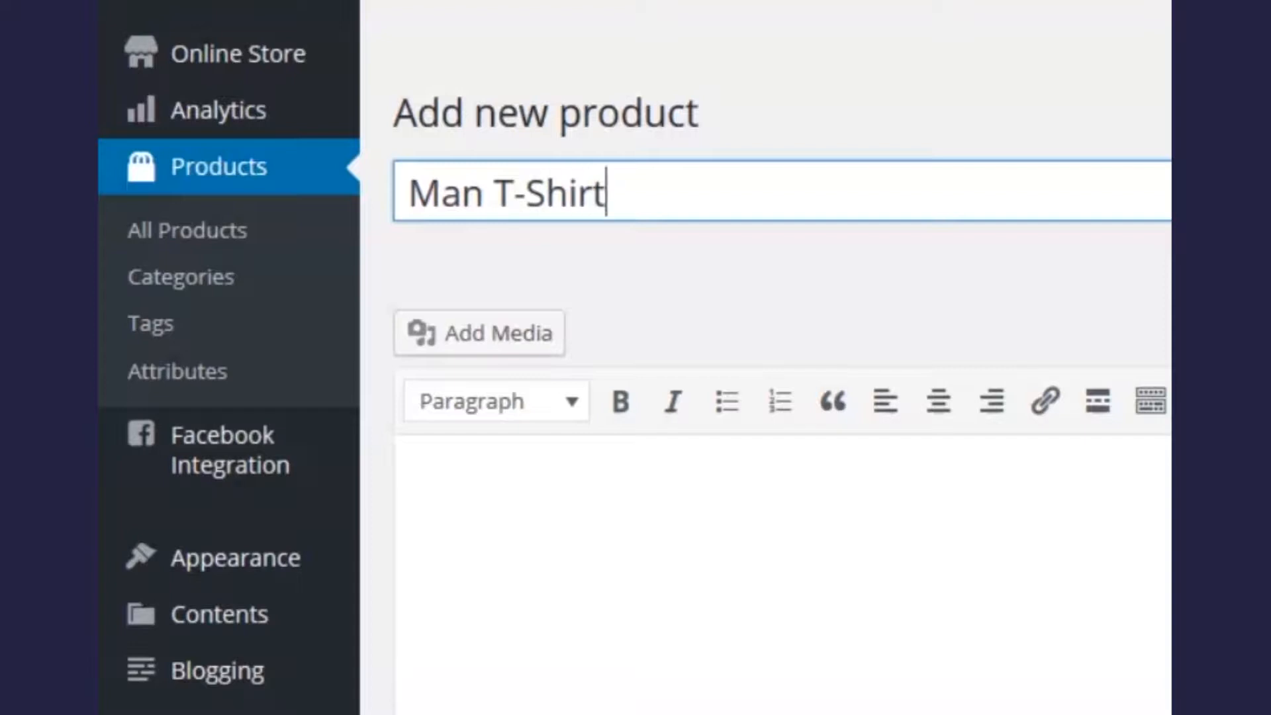
scroll(1000, 363, "down", 4)
left_click(642, 211)
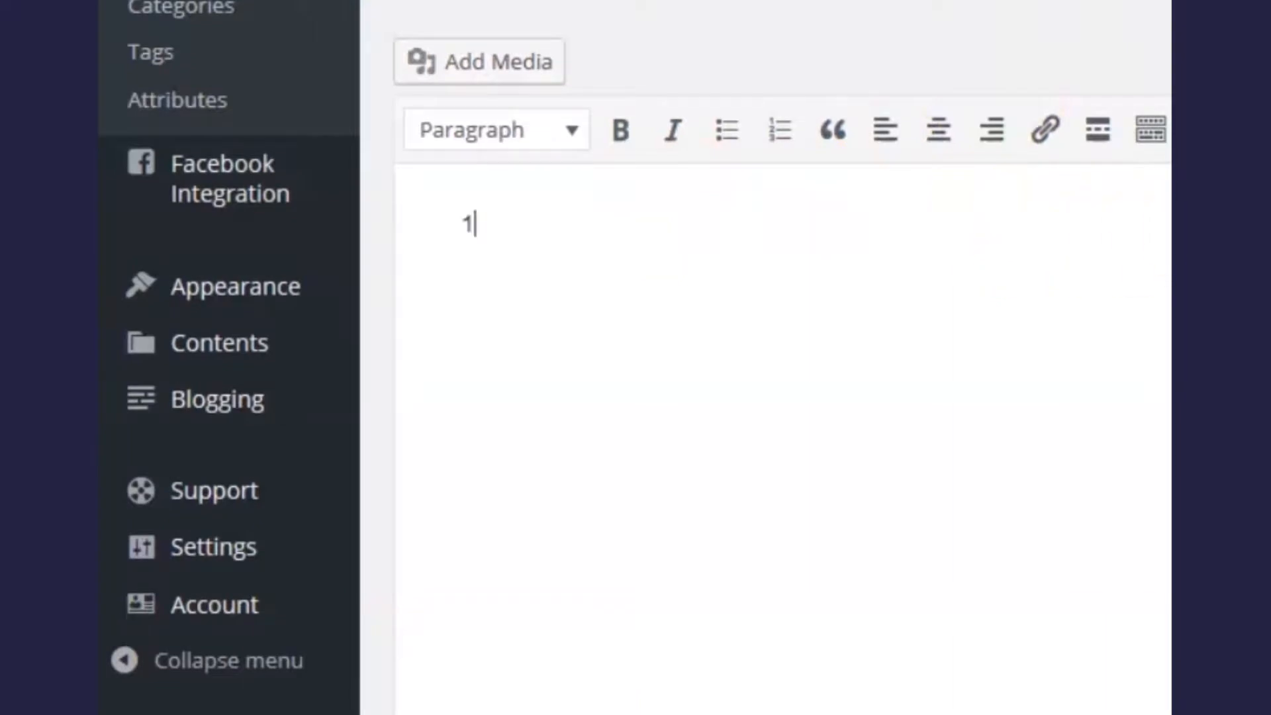
type("100% Cotton")
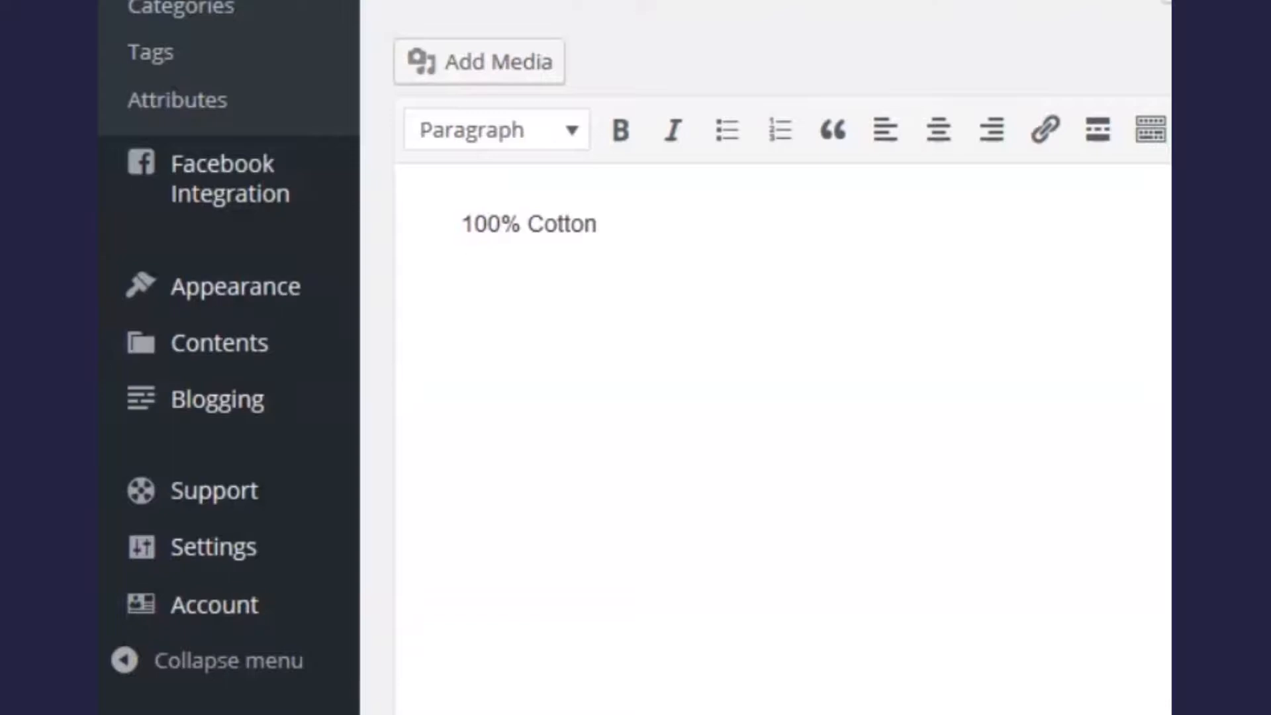
type("g ")
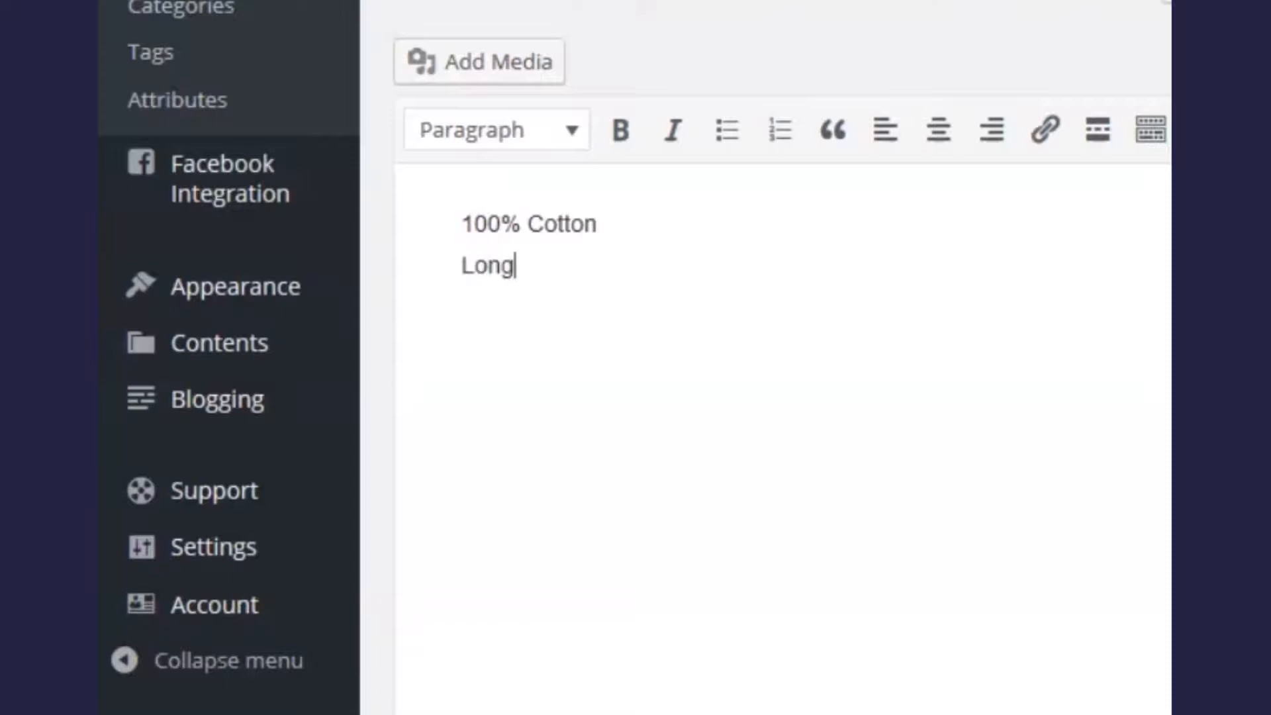
type("Sleeve")
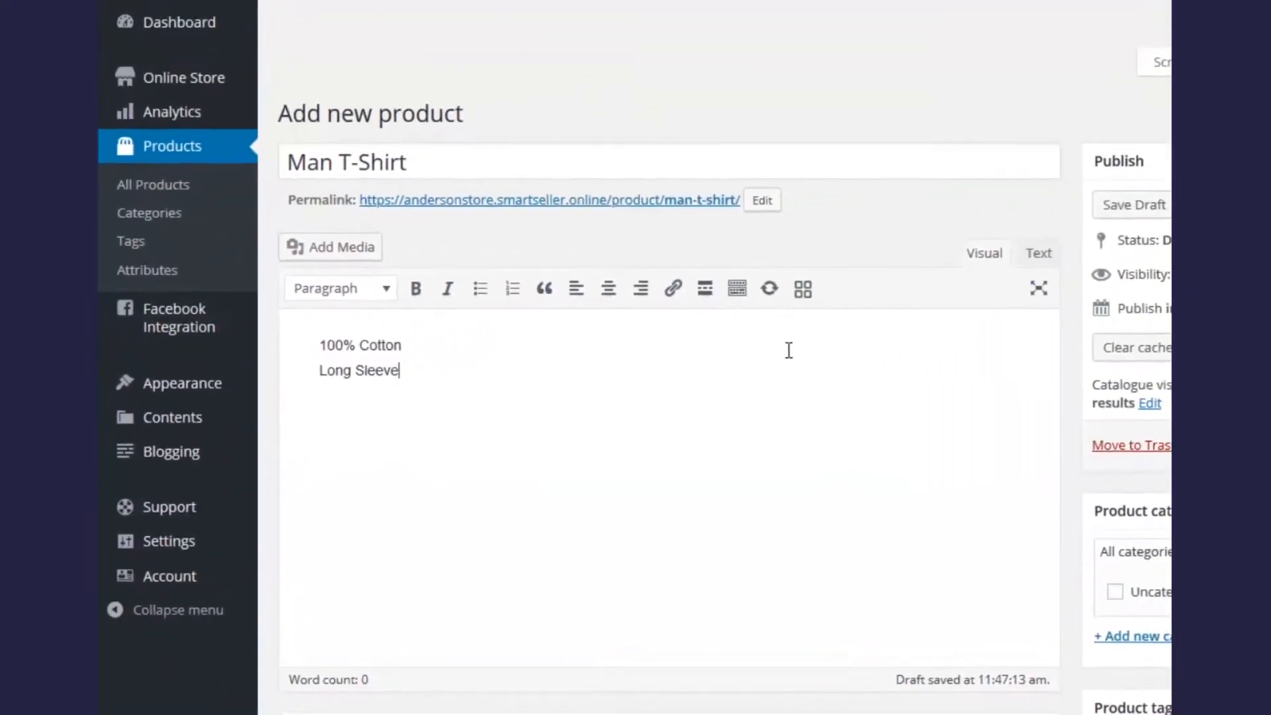
left_click(850, 396)
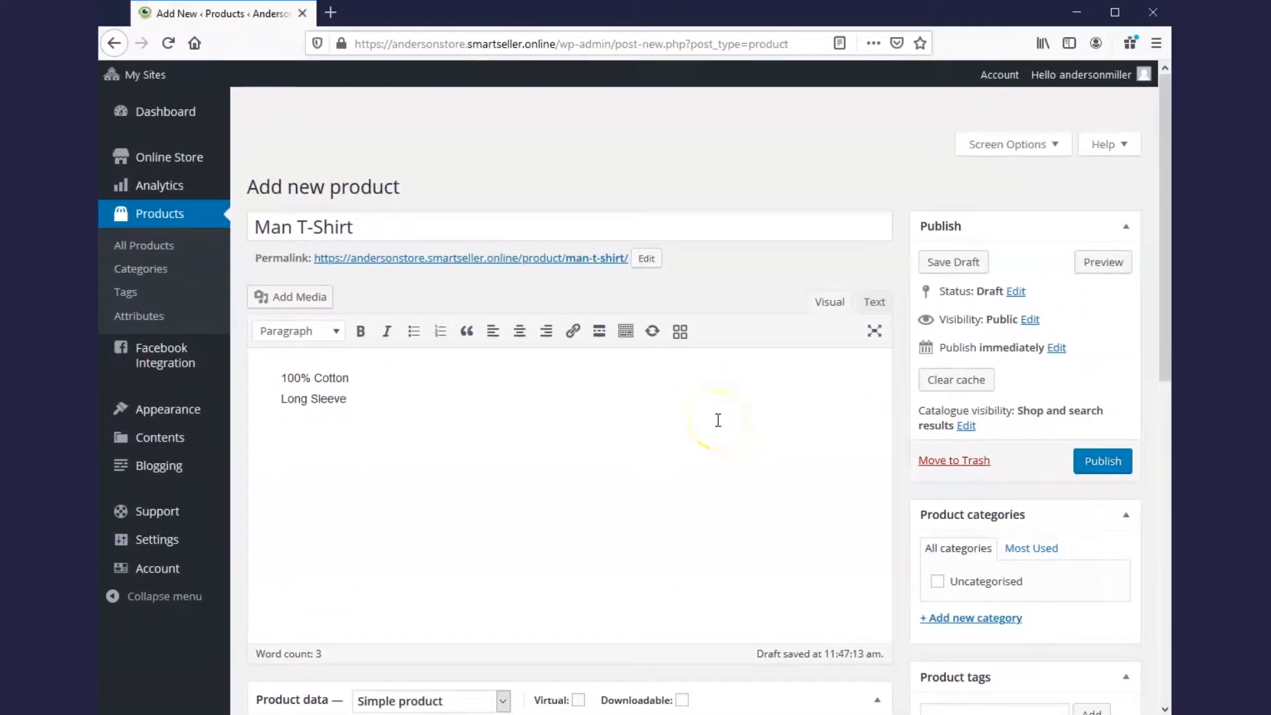
scroll(716, 419, "down", 6)
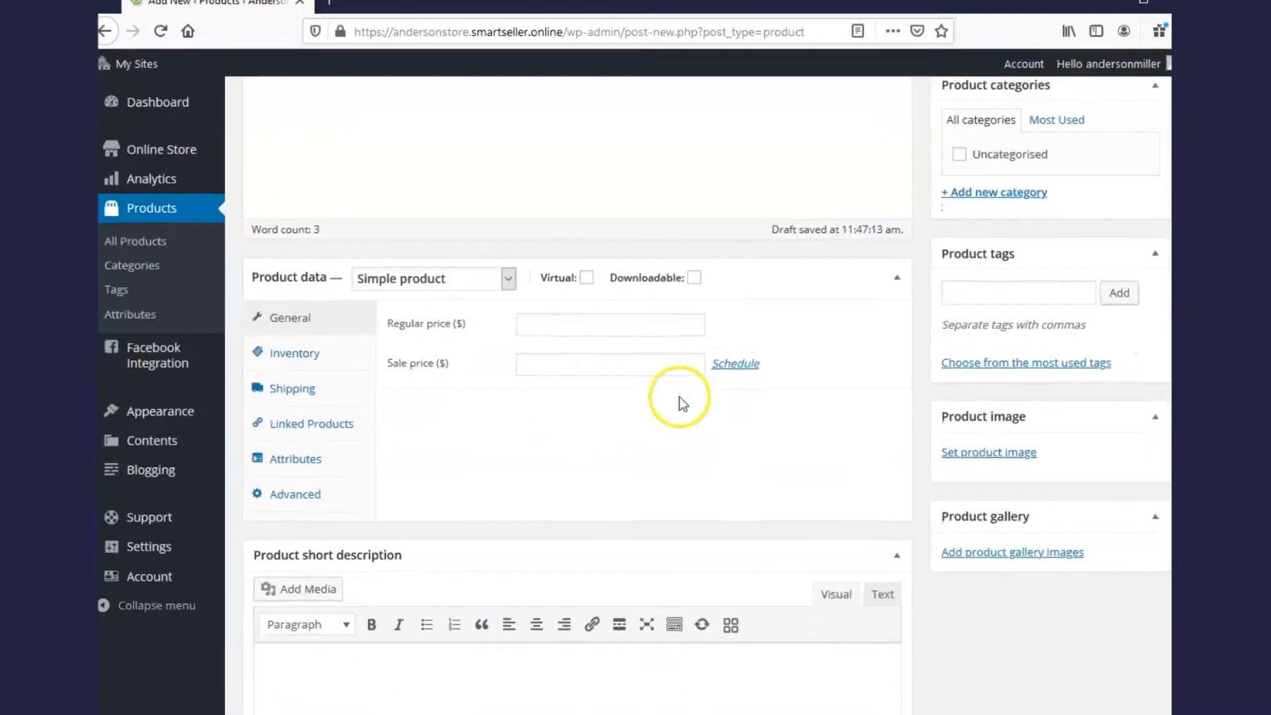
Step: Set the product's regular price to 25 and its sale price to 20
left_click(553, 325)
left_click(604, 314)
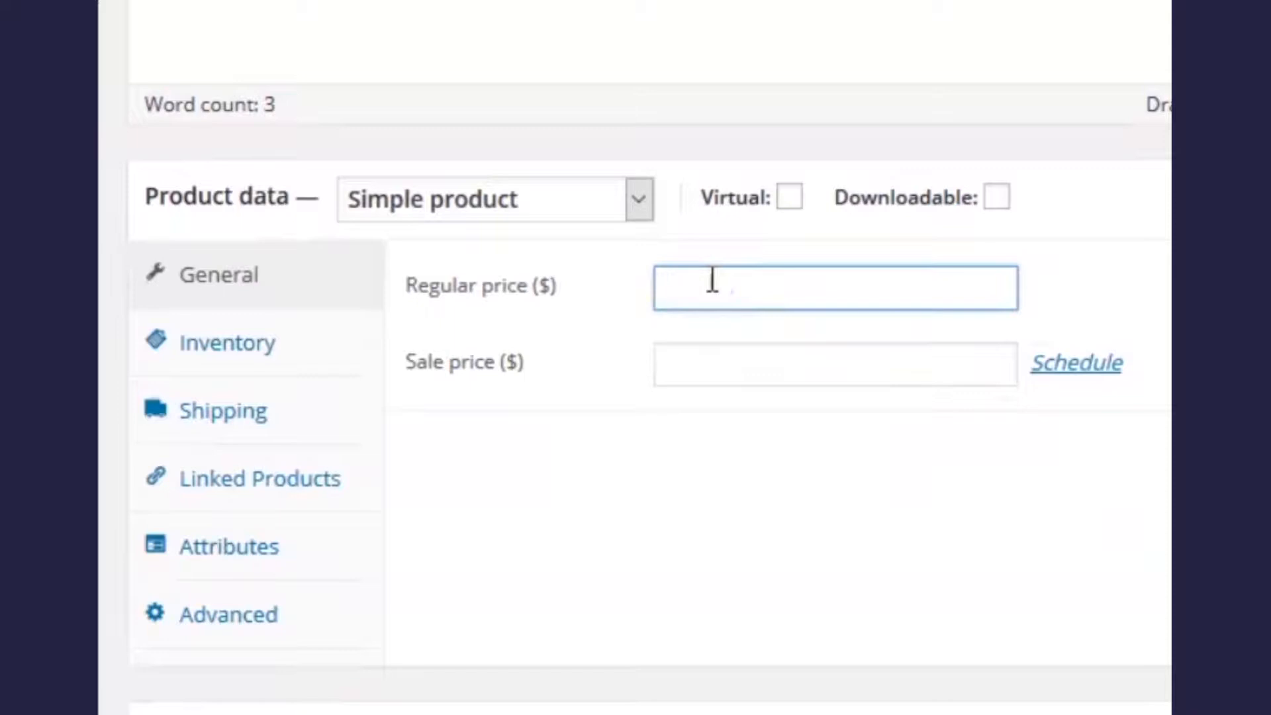
type("25")
left_click(712, 284)
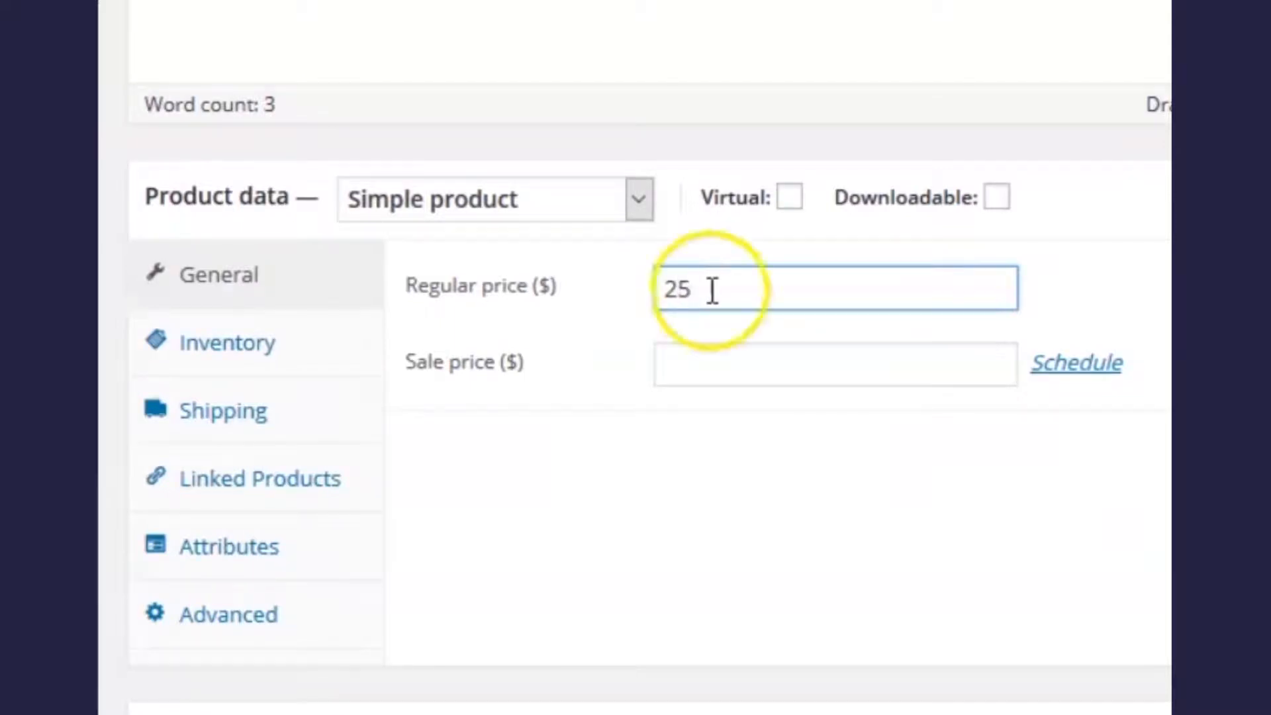
left_click(727, 363)
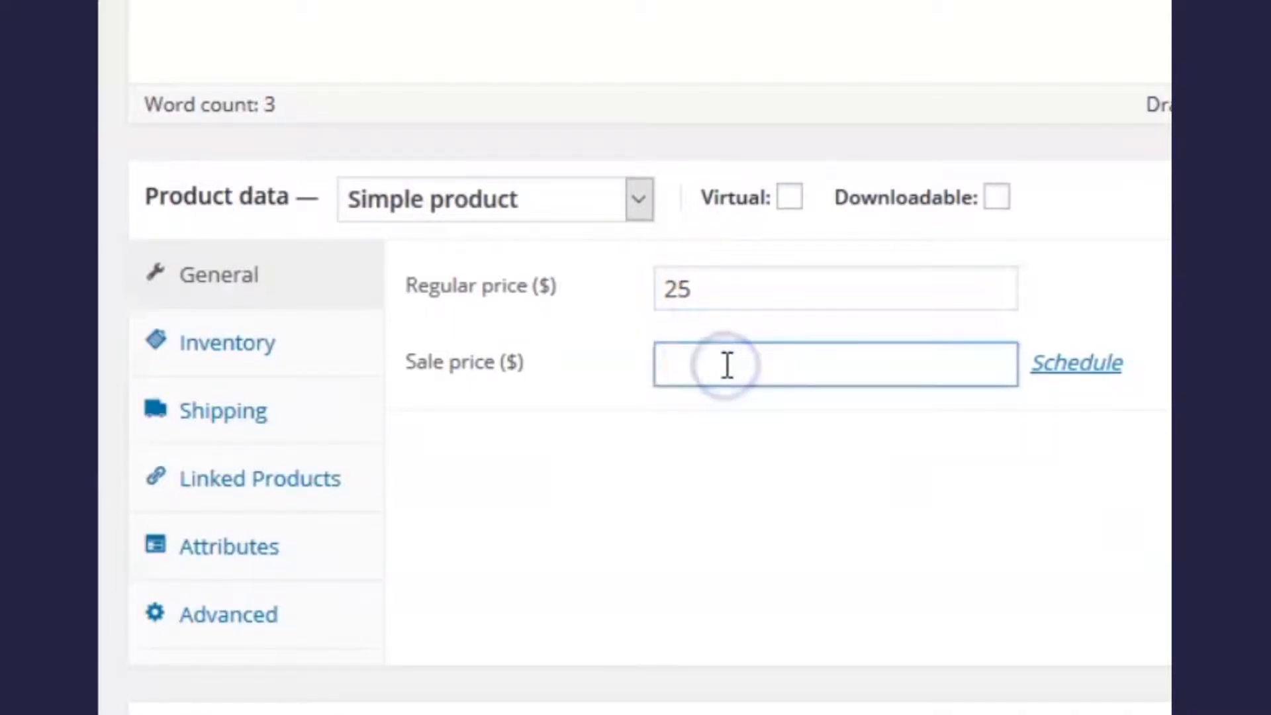
type("20")
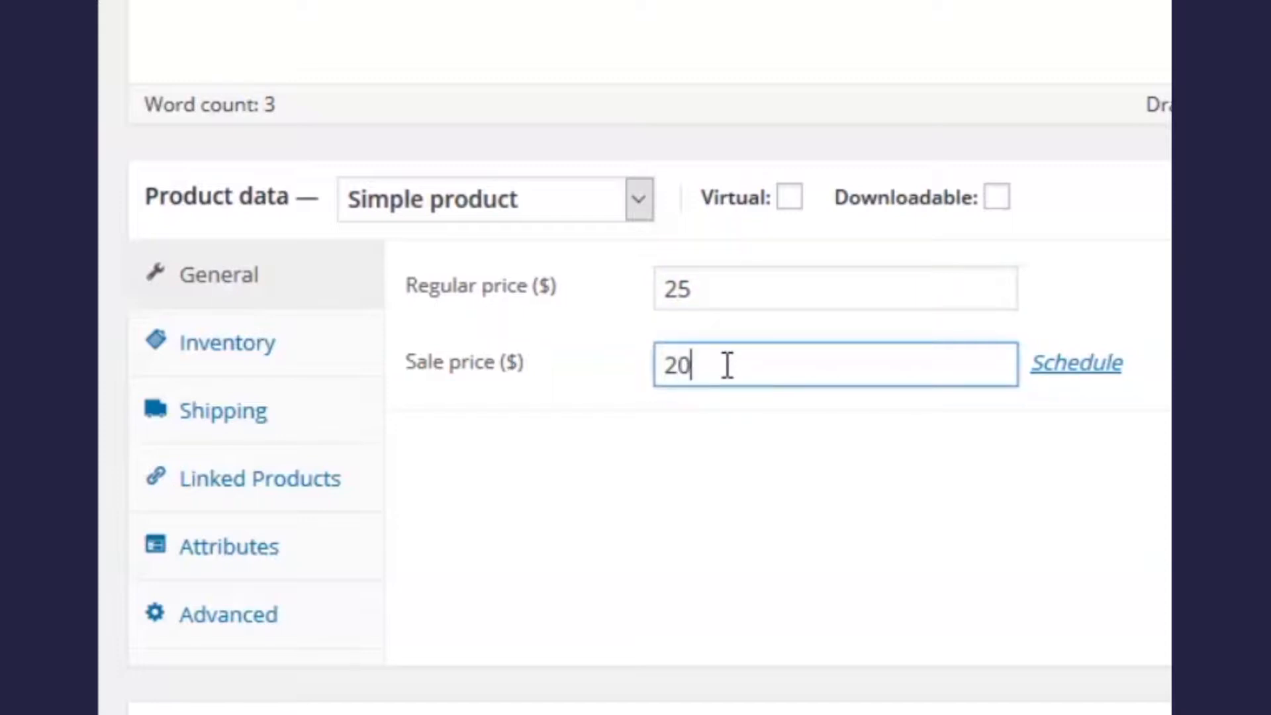
Step: Give the product SKU MS1001921, enable stock management and set stock quantity to 50
left_click(238, 355)
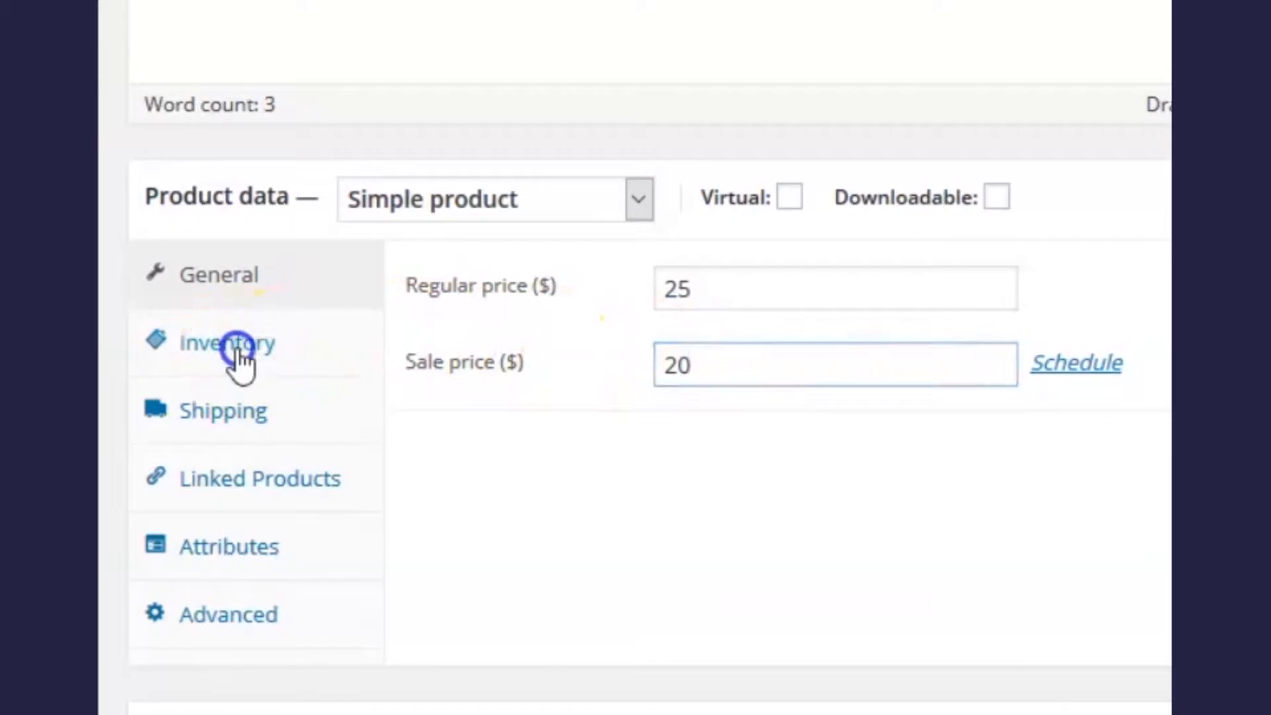
left_click(797, 286)
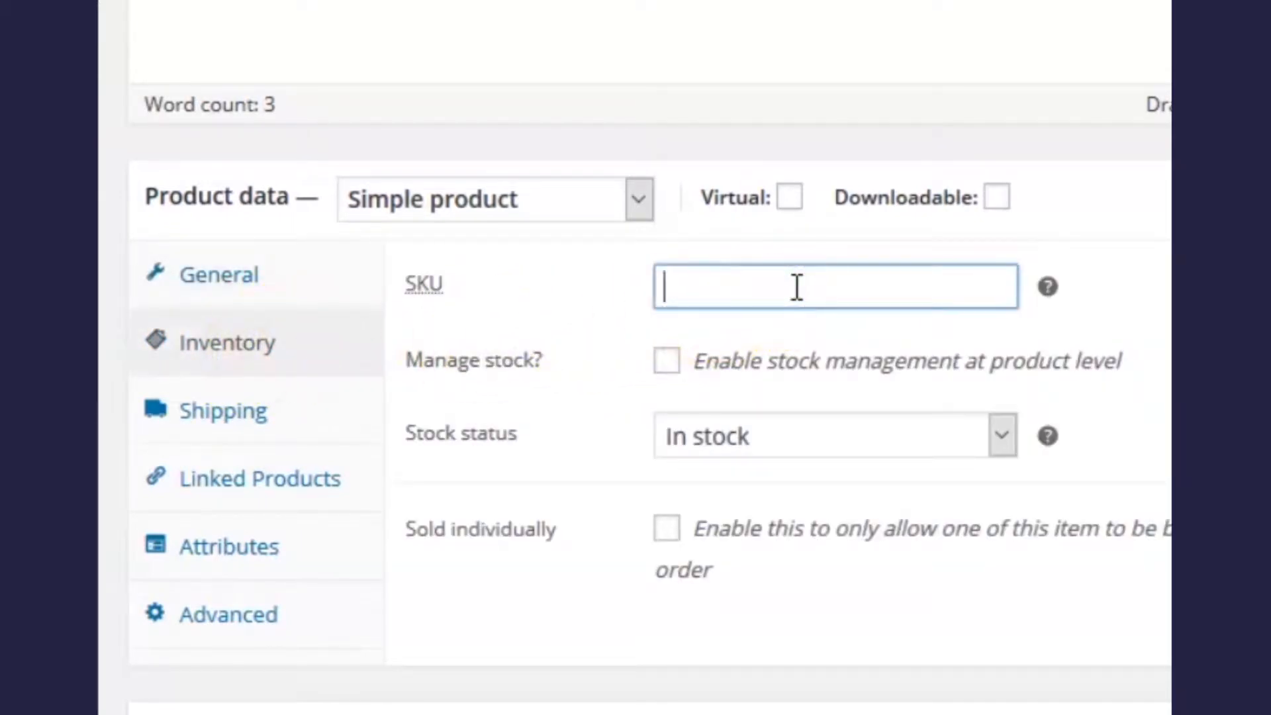
type("MS1001")
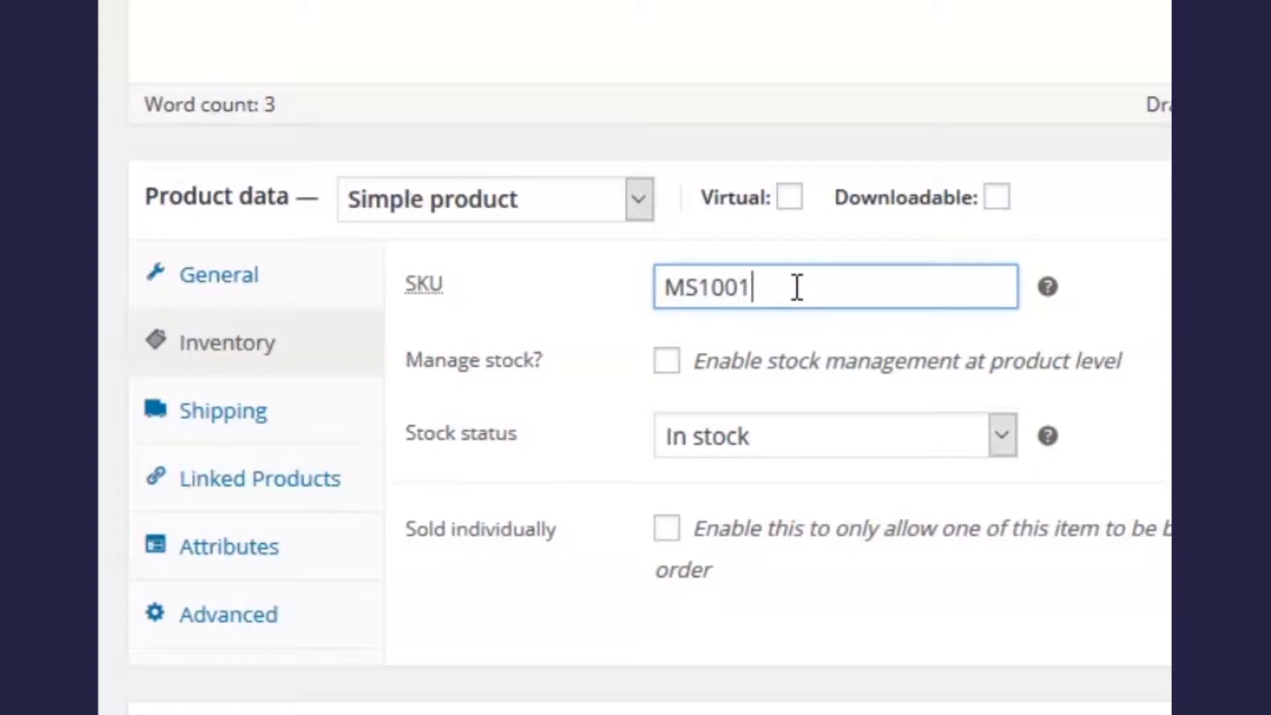
type("921")
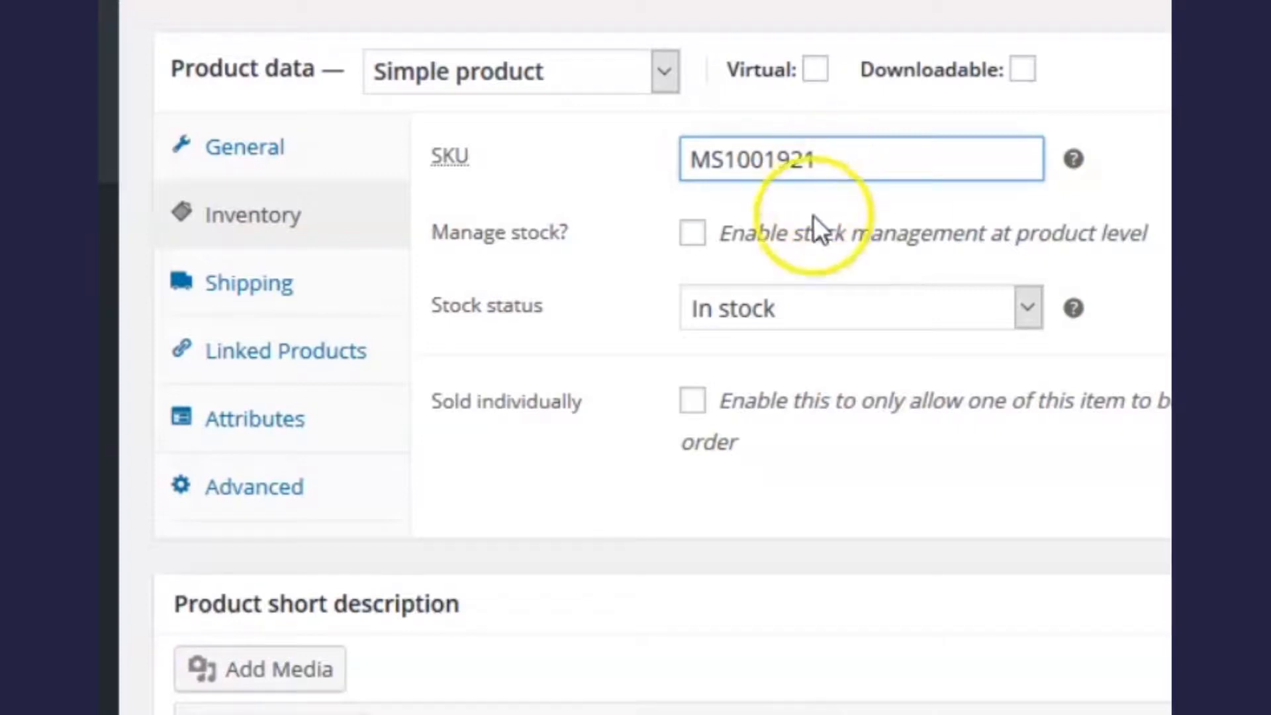
left_click(689, 237)
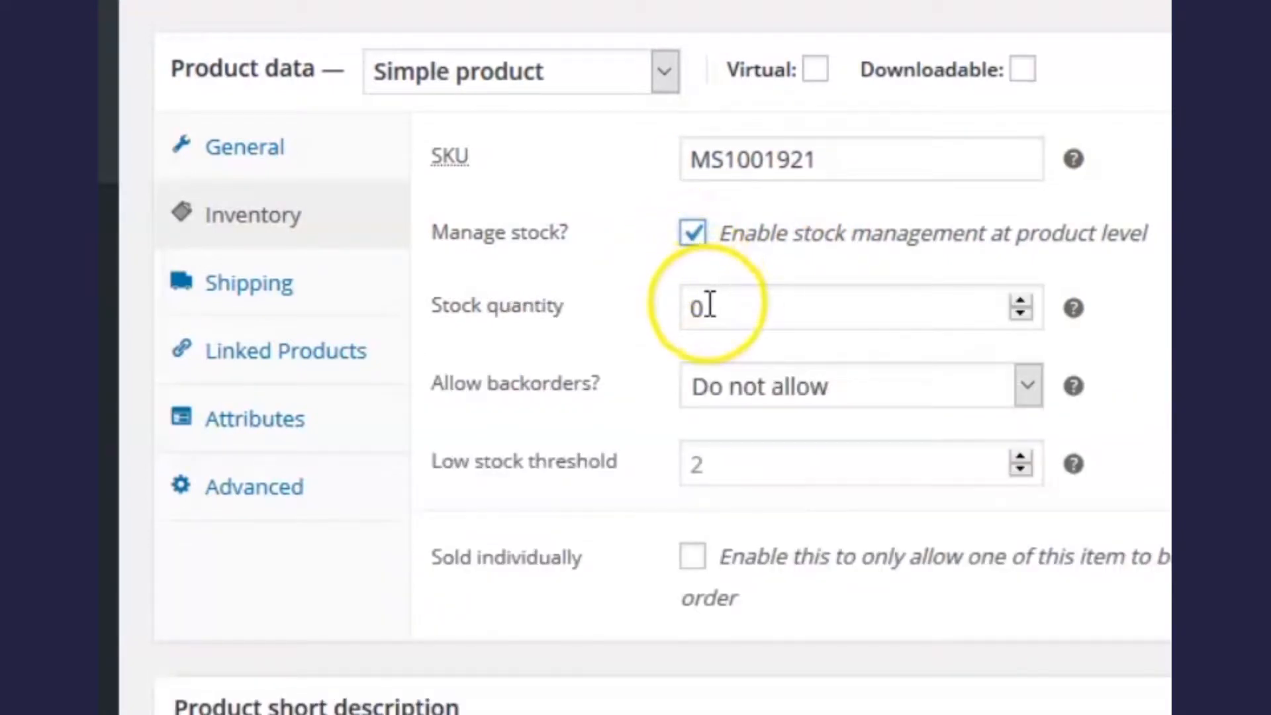
left_click_drag(709, 306, 685, 306)
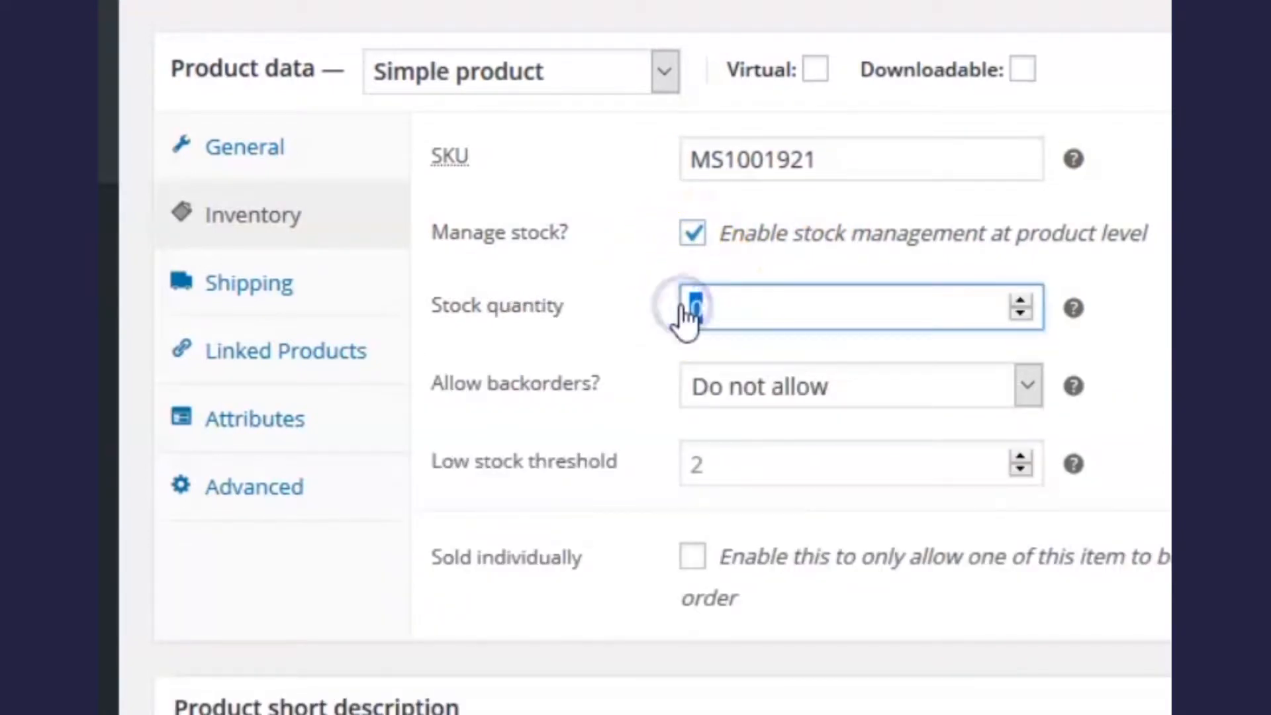
type("5")
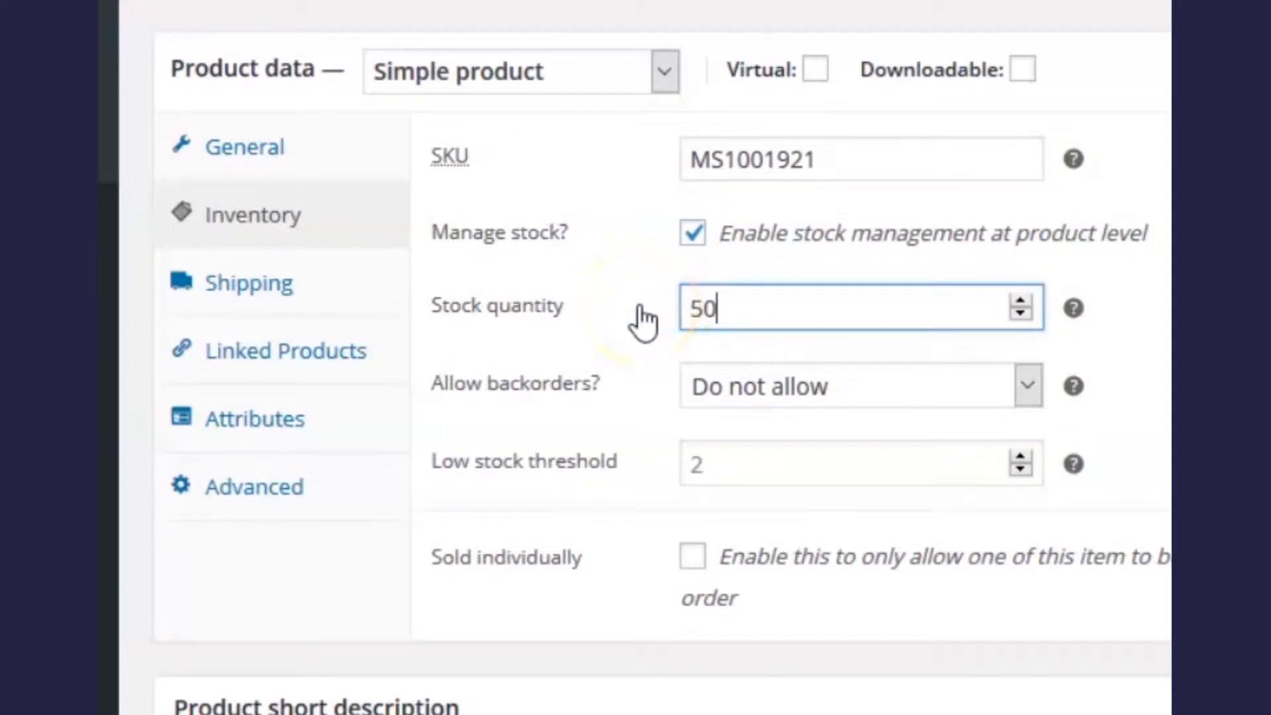
Step: Enter a 7 oz shipping weight and 20 × 15 × 1 inch package dimensions
left_click(265, 298)
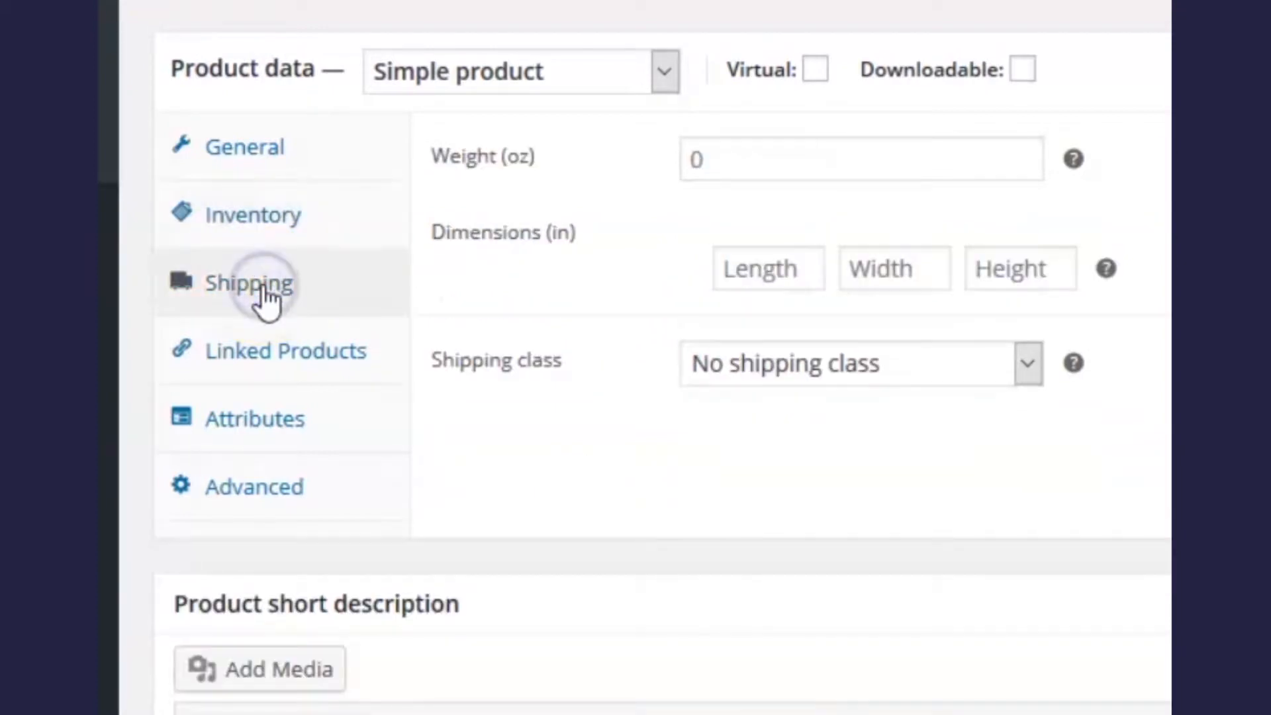
left_click(728, 159)
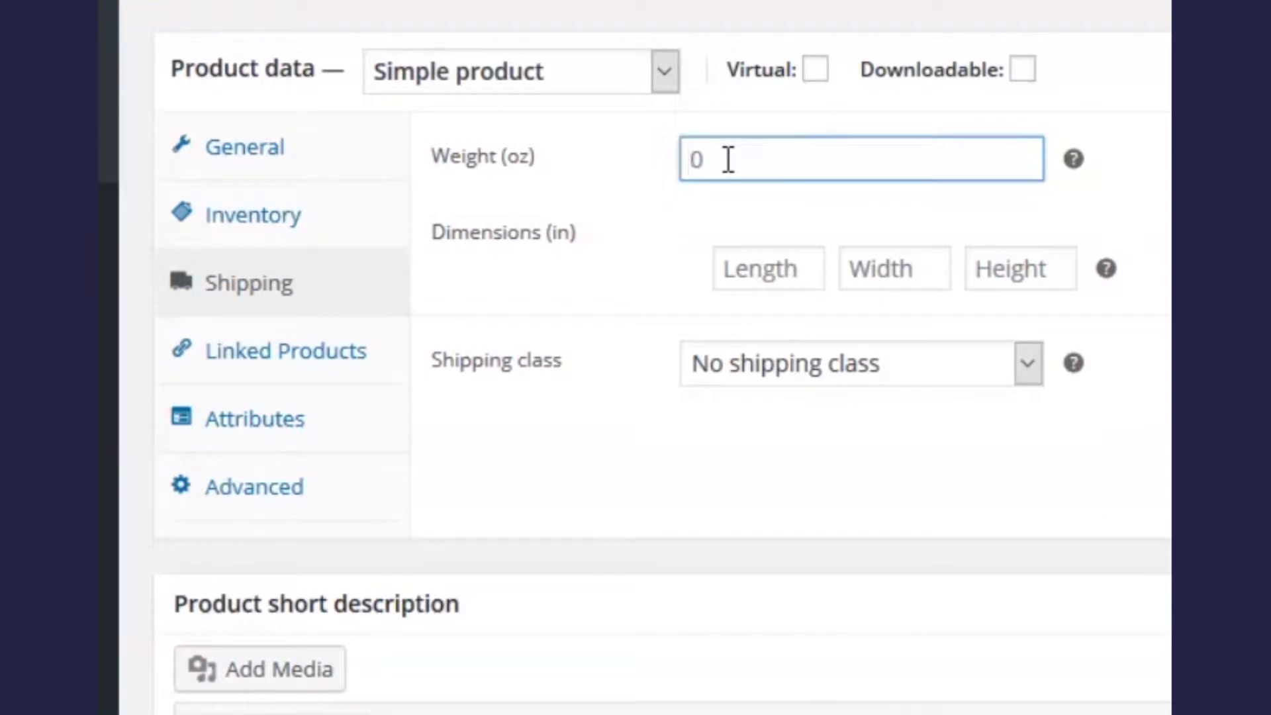
left_click(746, 265)
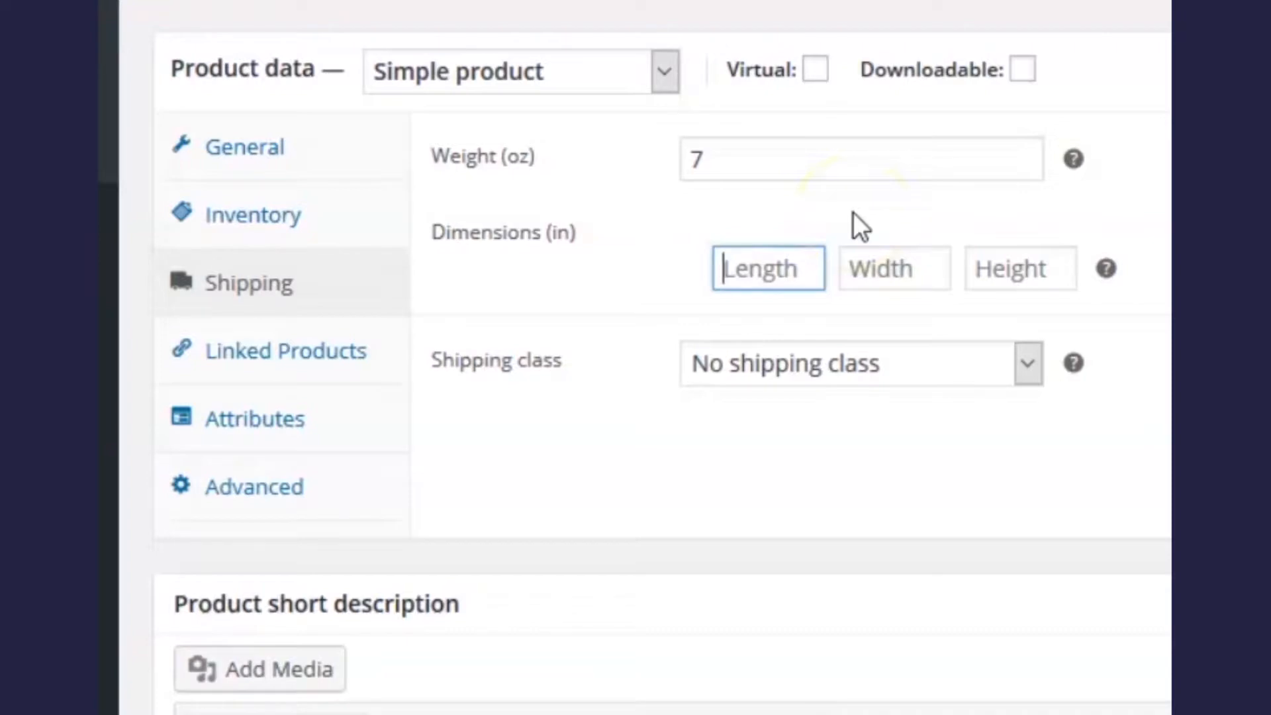
type("20")
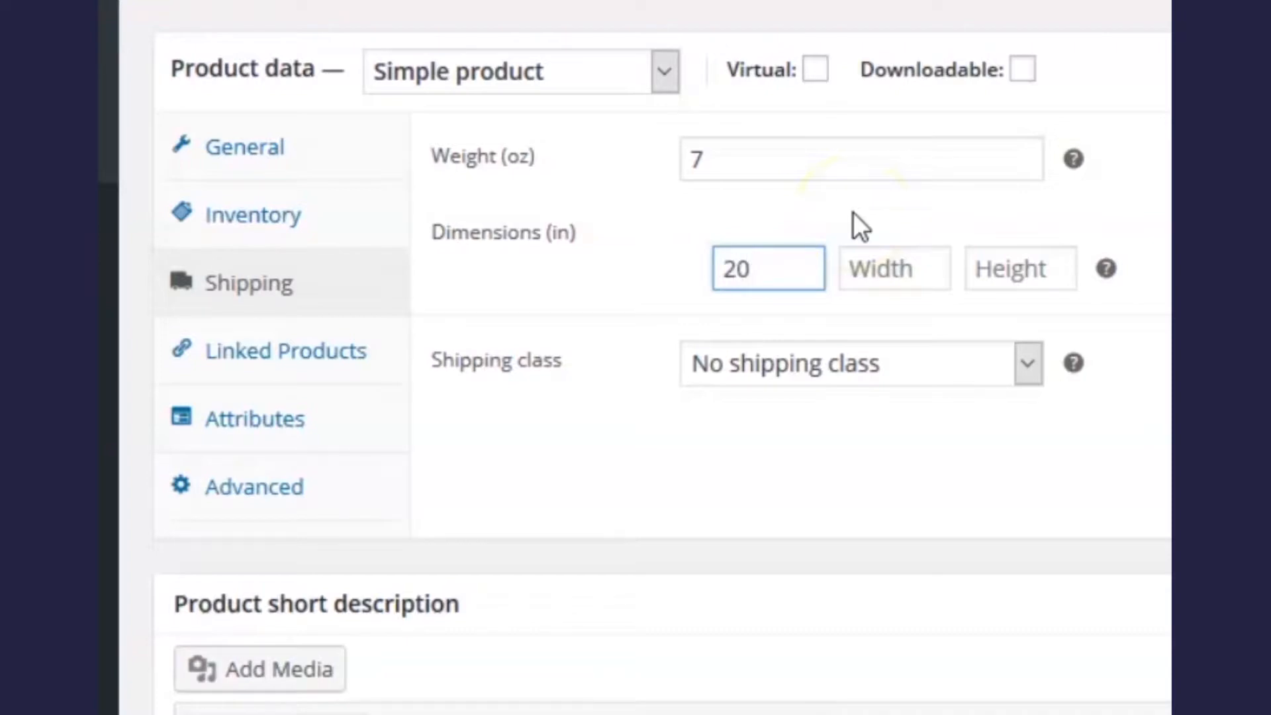
left_click(868, 258)
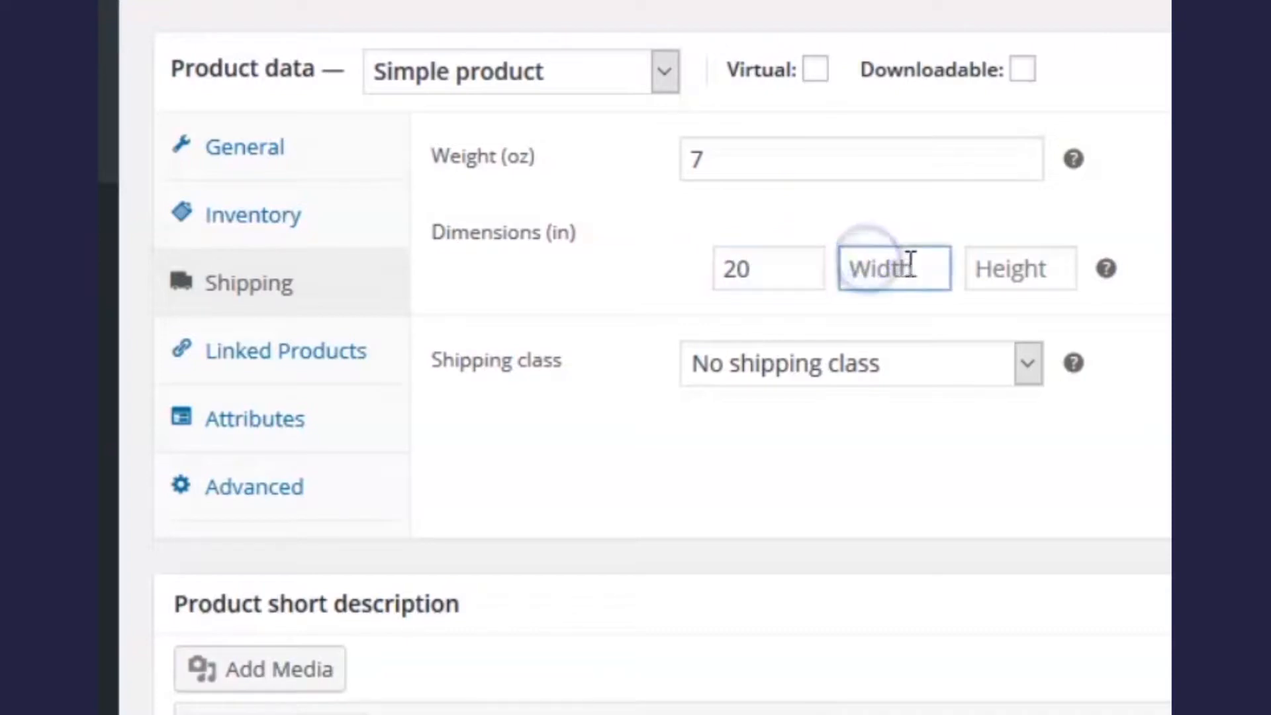
type("15")
left_click(1014, 269)
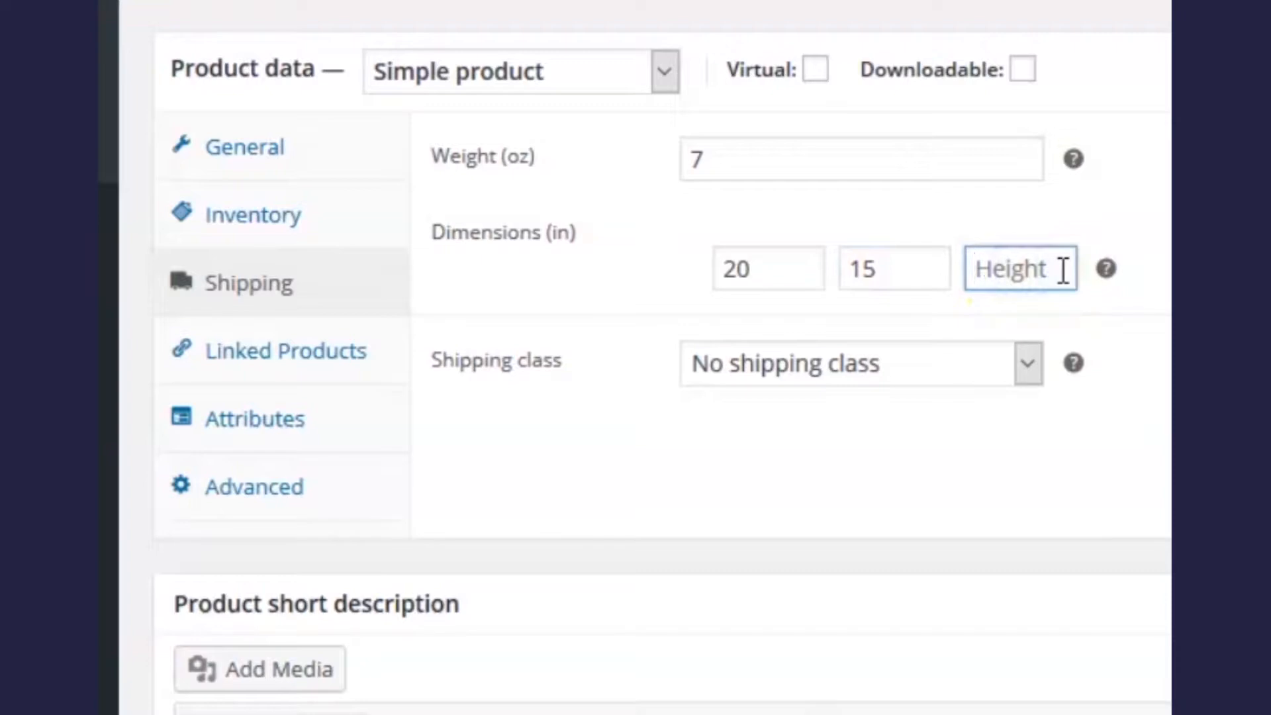
type("1")
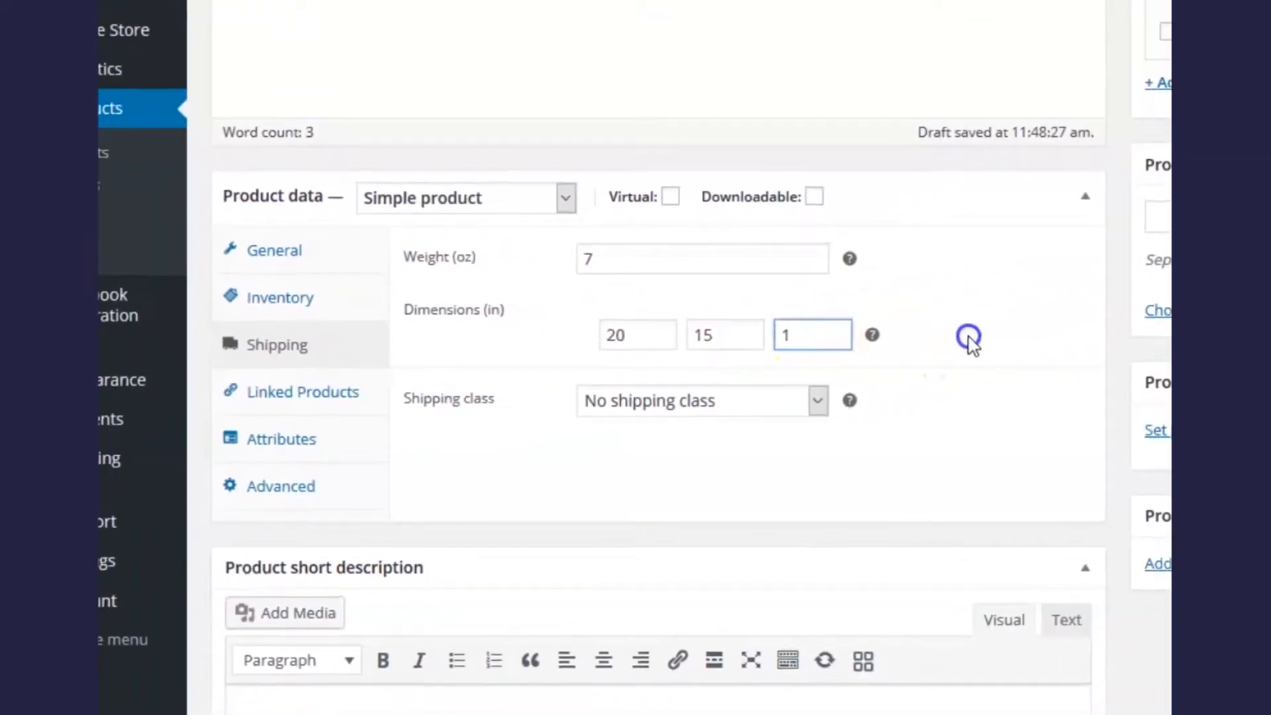
left_click(969, 337)
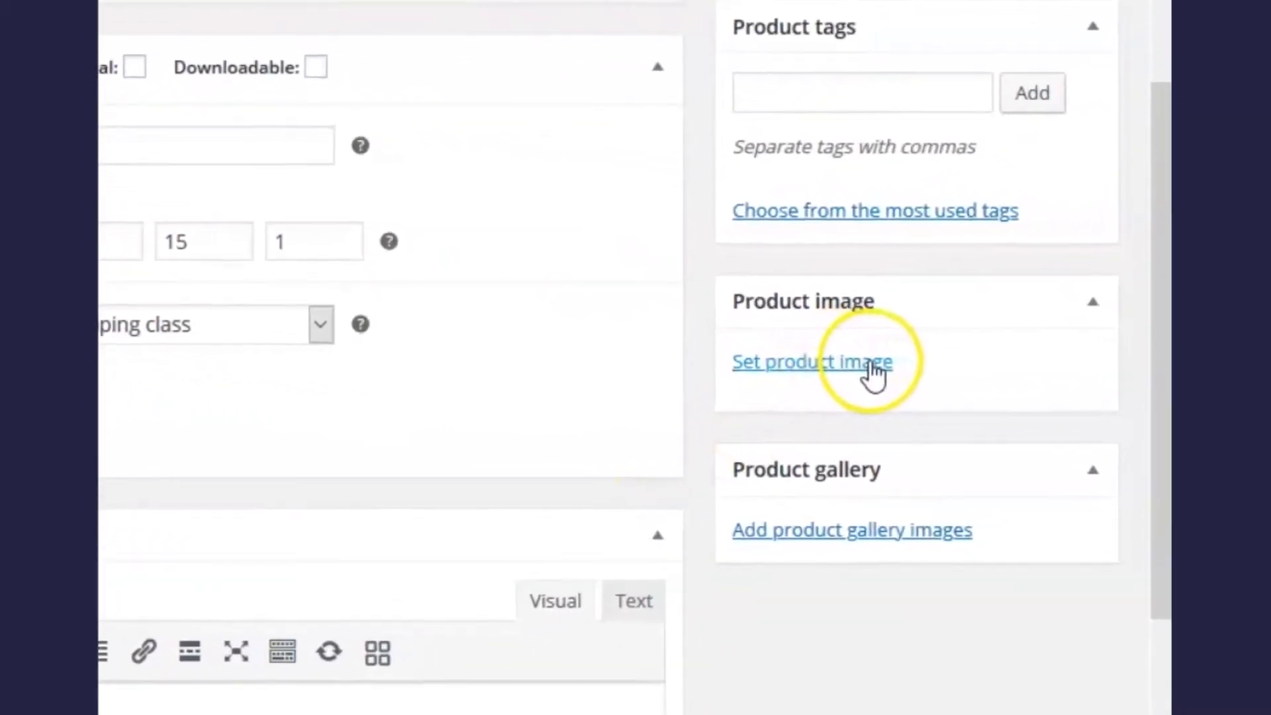
Step: Upload 'man t-shirt main' from Explorer and set it as the product image
left_click(868, 364)
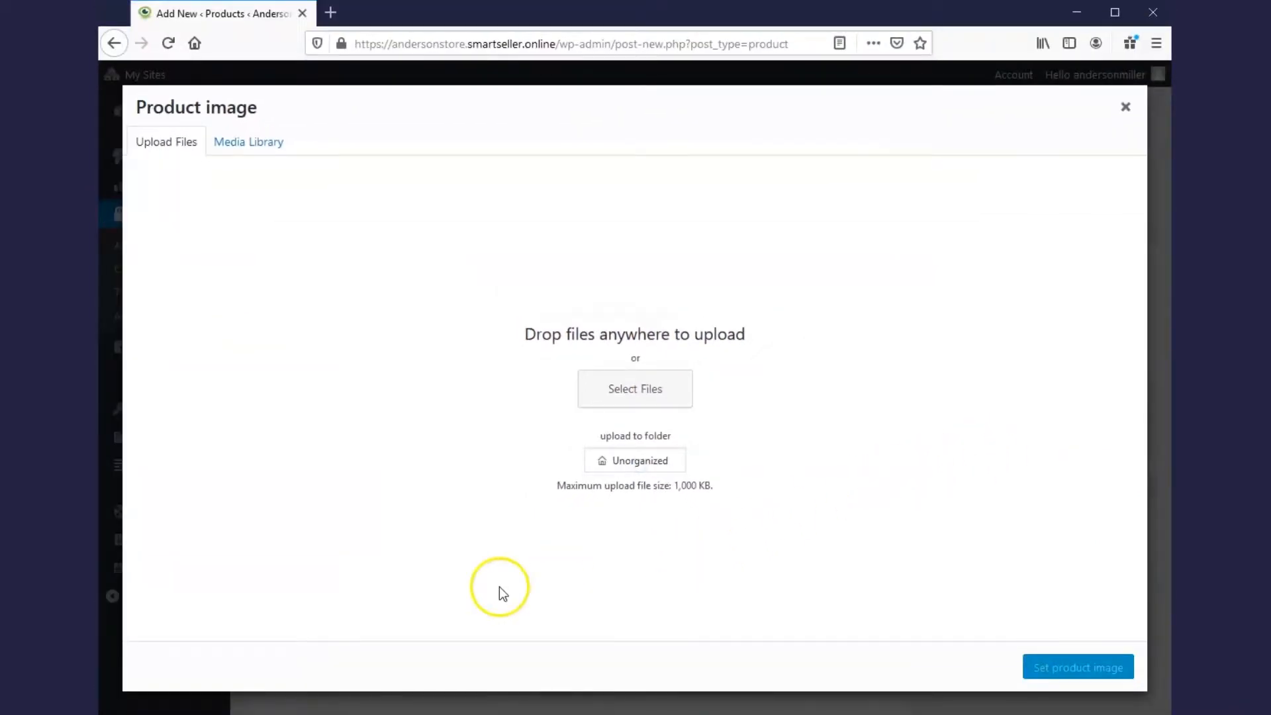
key("alt+Tab")
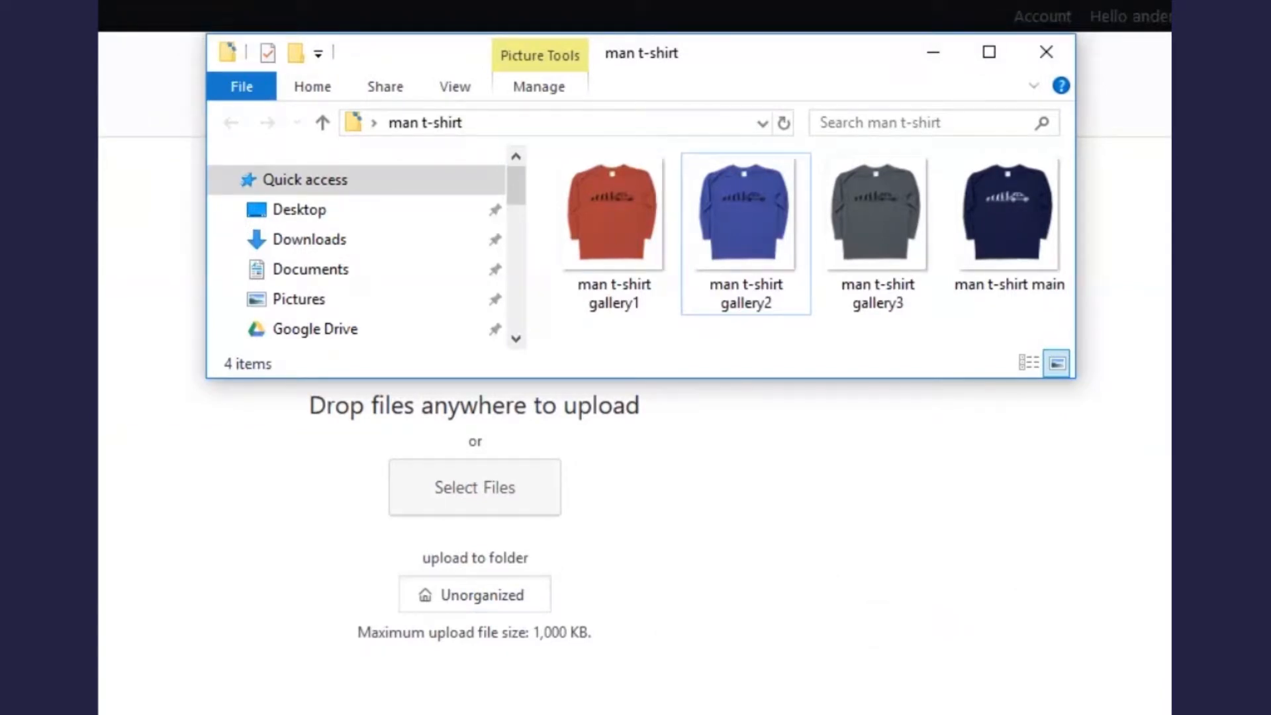
left_click(1019, 216)
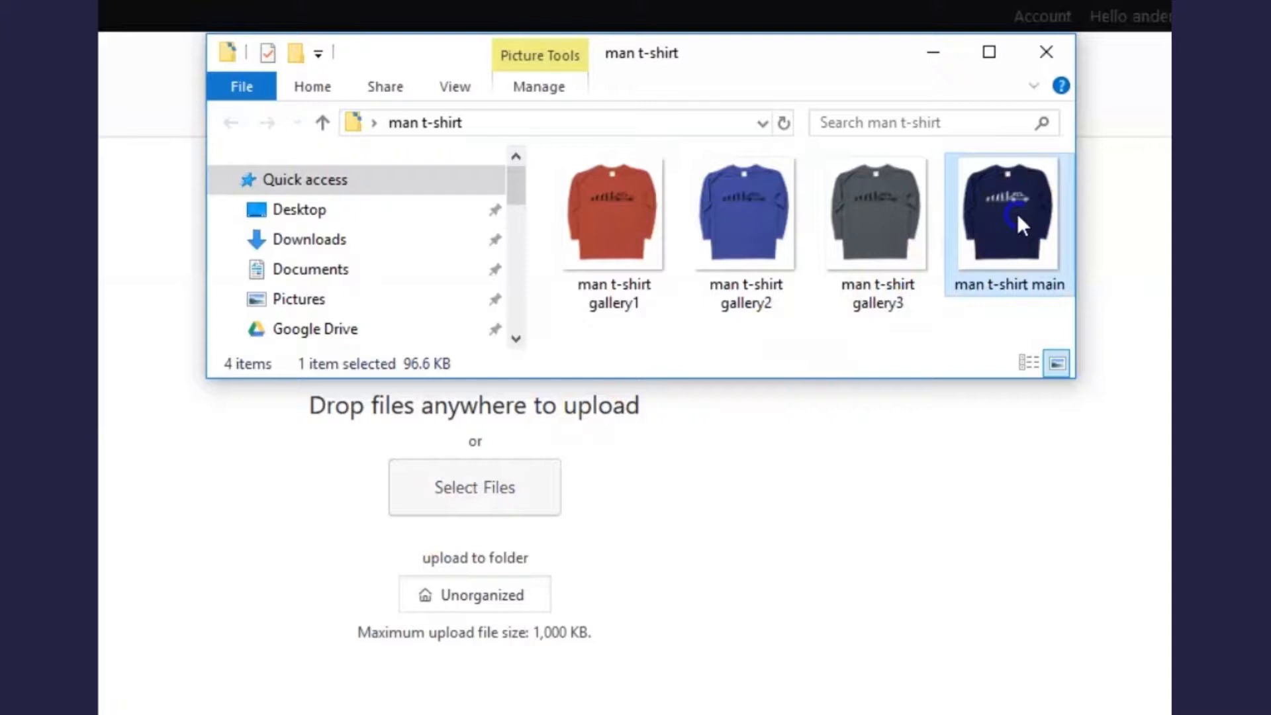
left_click_drag(1018, 216, 491, 535)
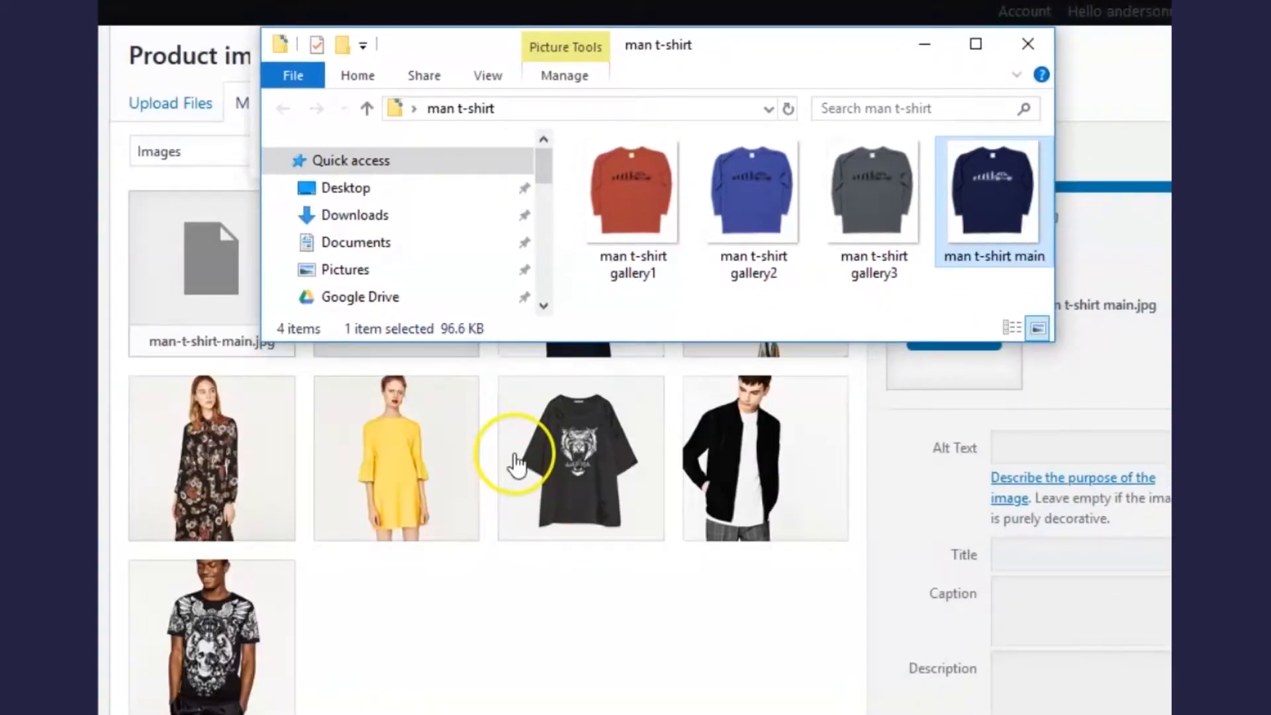
left_click(925, 59)
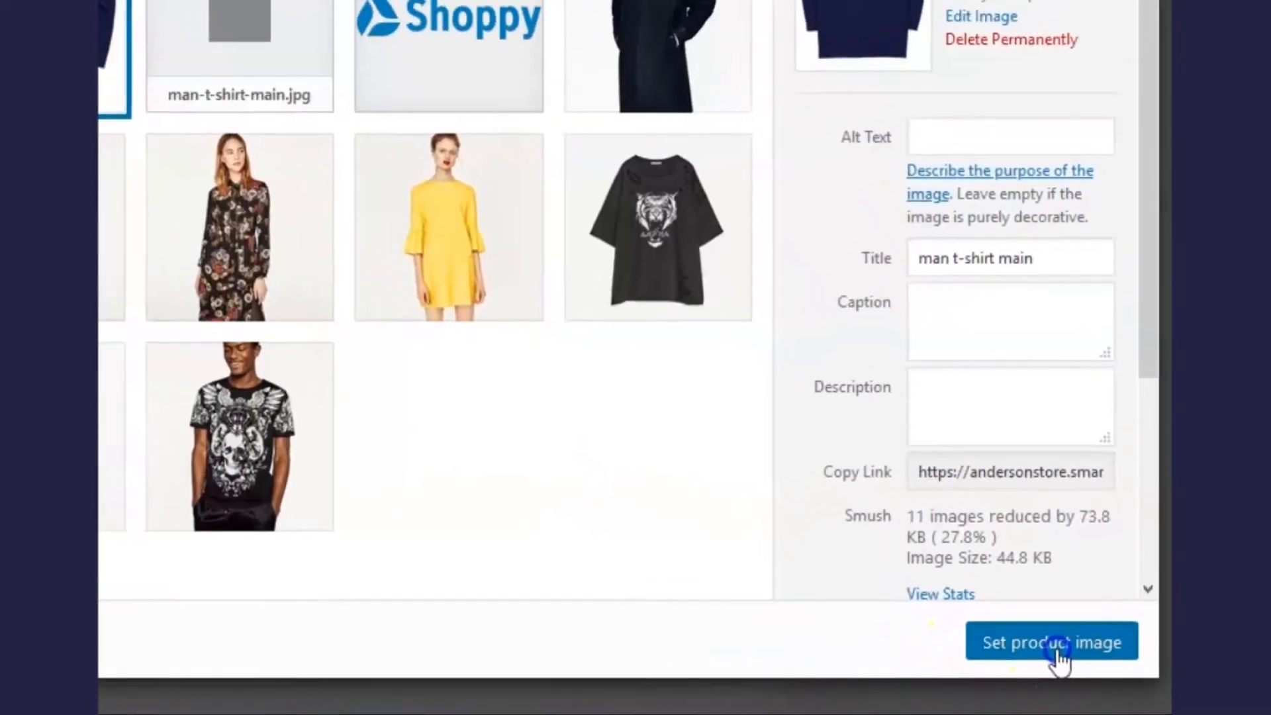
left_click(1045, 639)
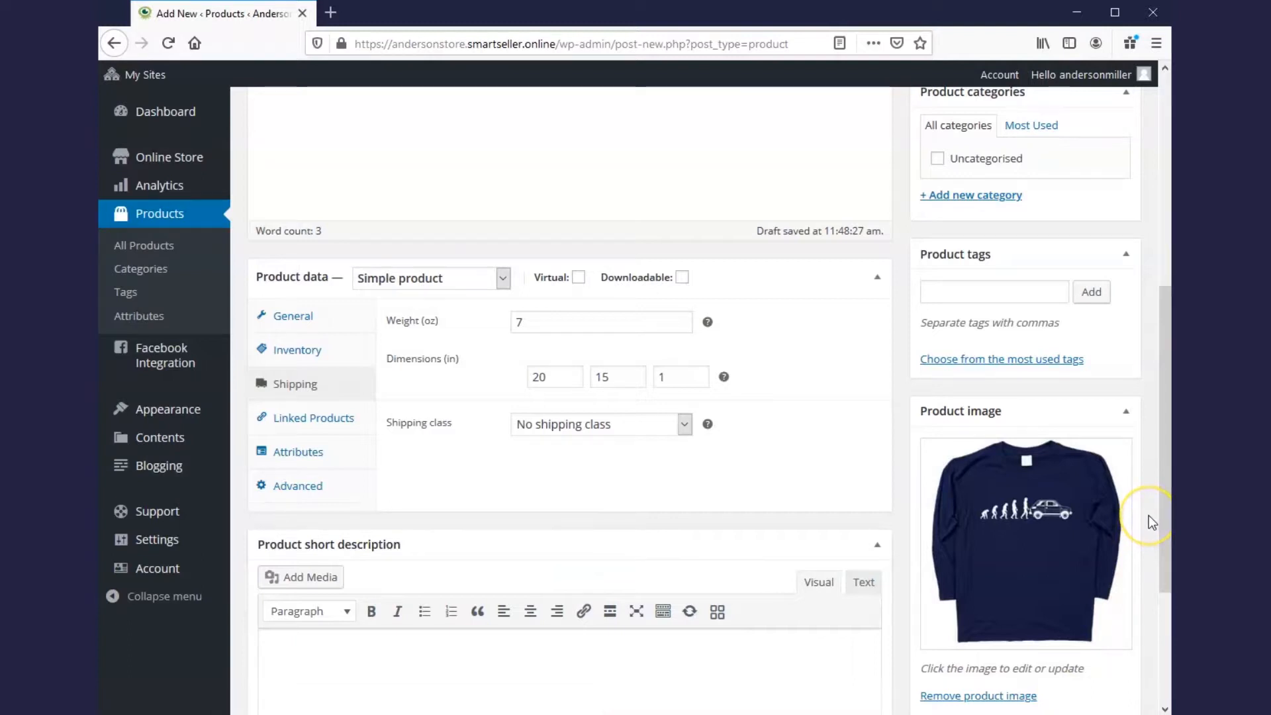
Step: Upload the orange, blue and grey gallery1–3 shirt images into the product gallery
scroll(1150, 501, "down", 2)
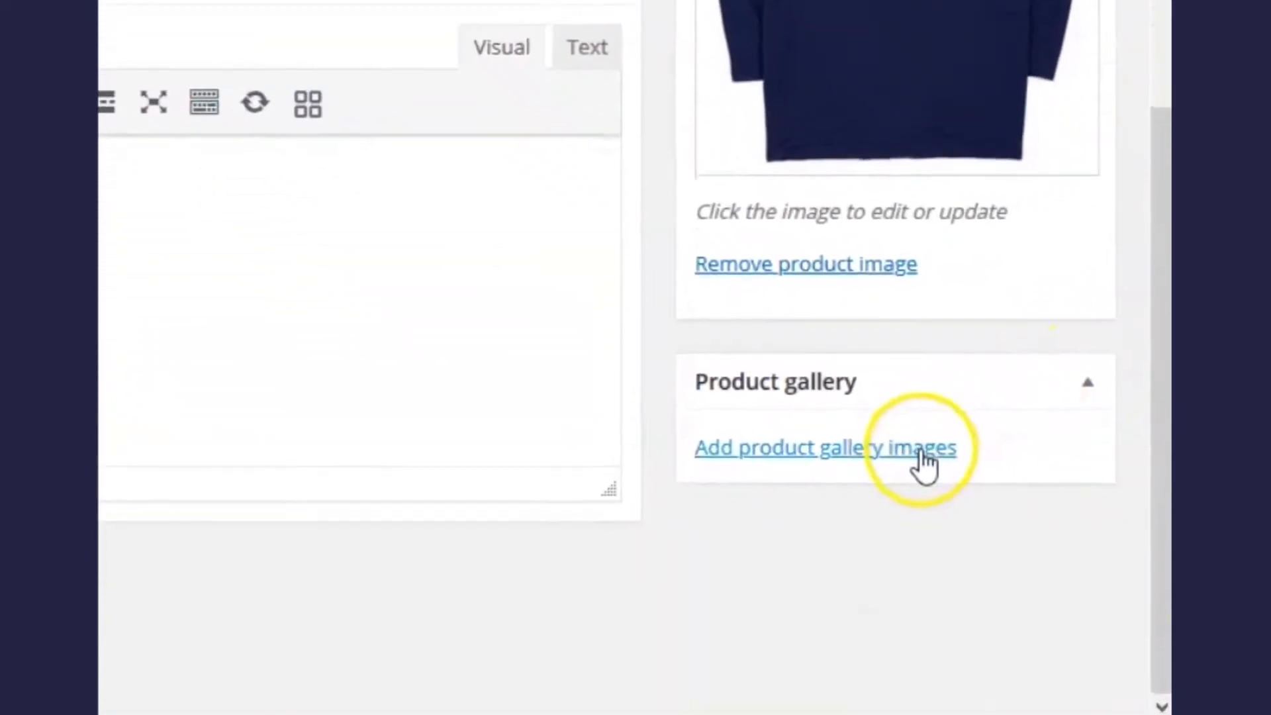
left_click(923, 453)
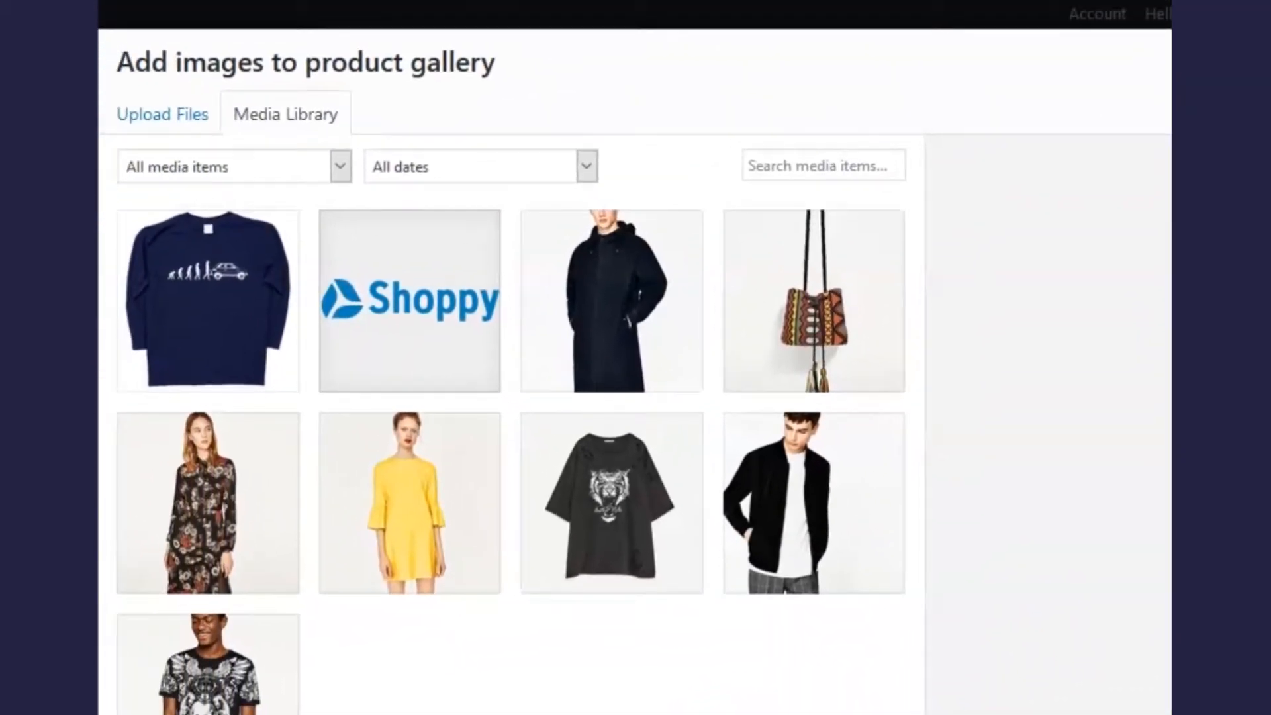
key("alt+Tab")
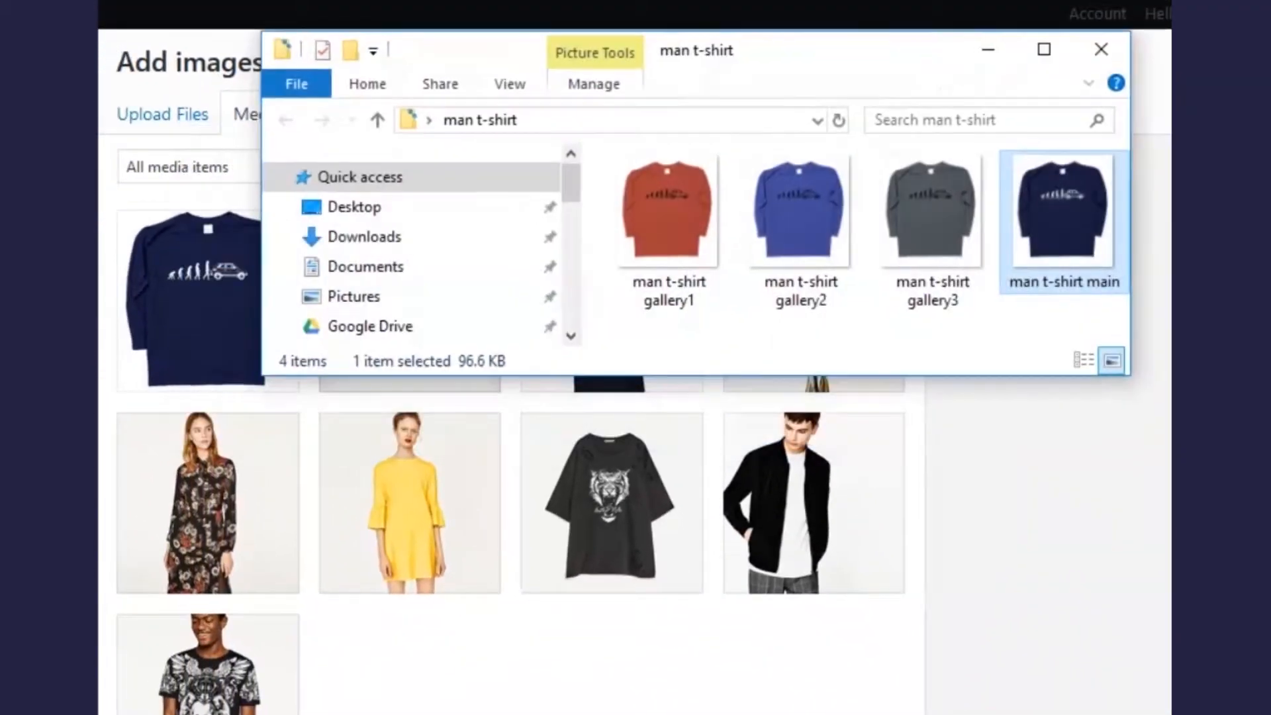
left_click_drag(975, 337, 674, 211)
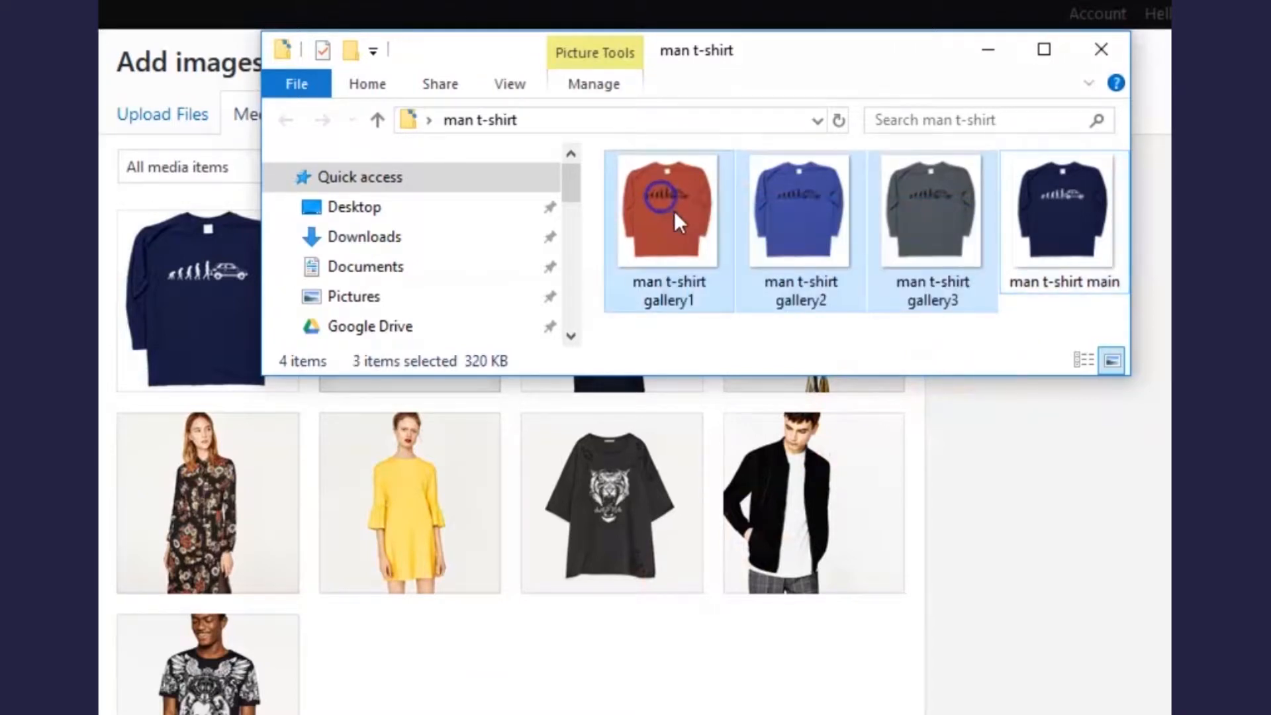
left_click_drag(674, 211, 690, 494)
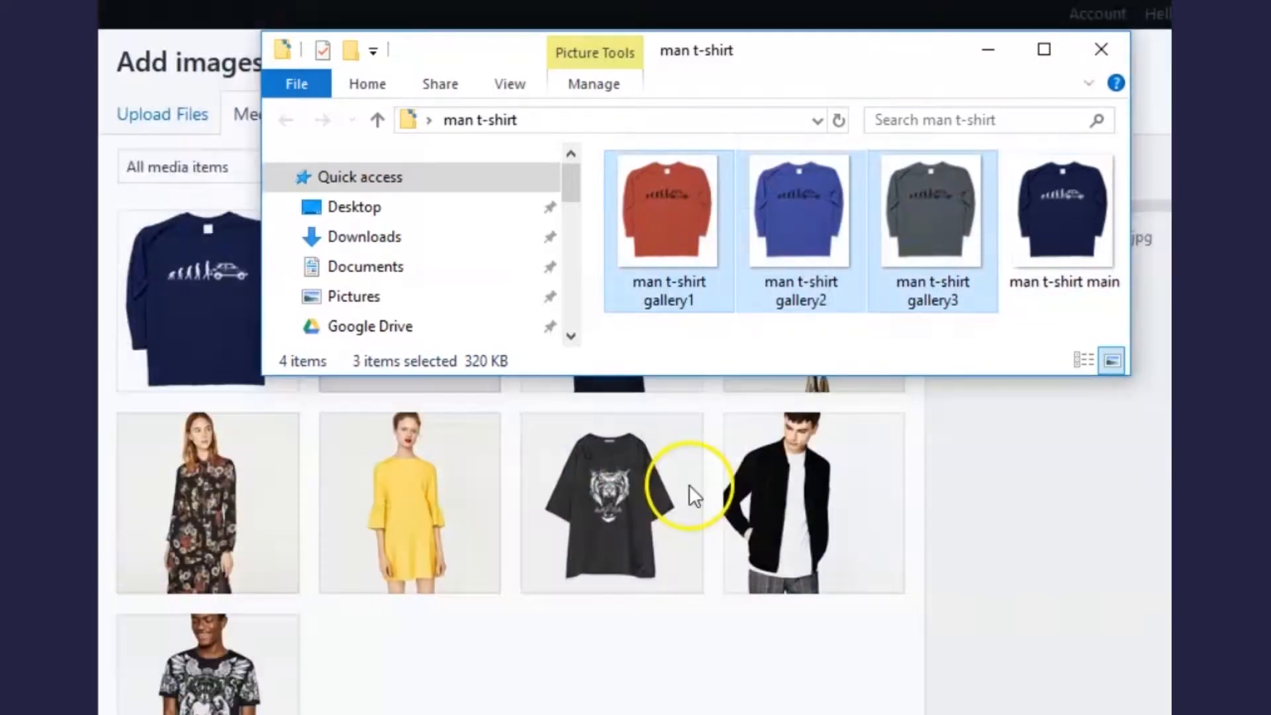
left_click(1004, 56)
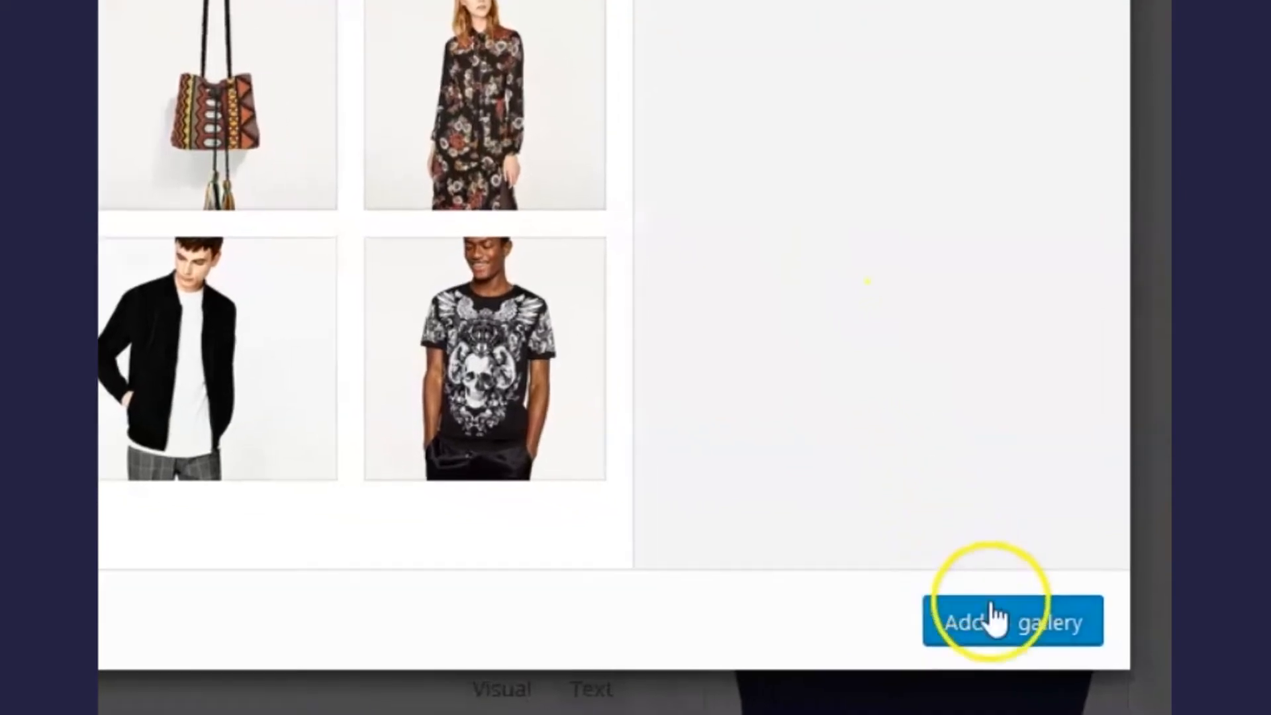
left_click(1028, 641)
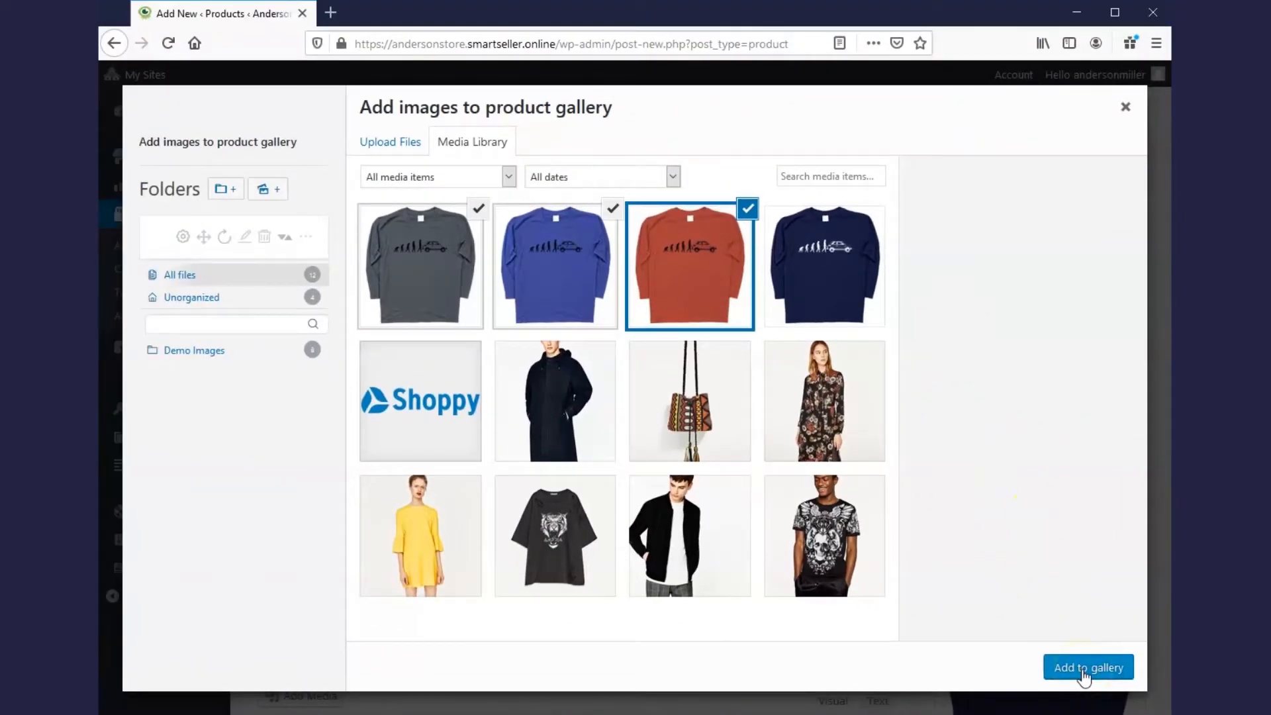
left_click(1082, 671)
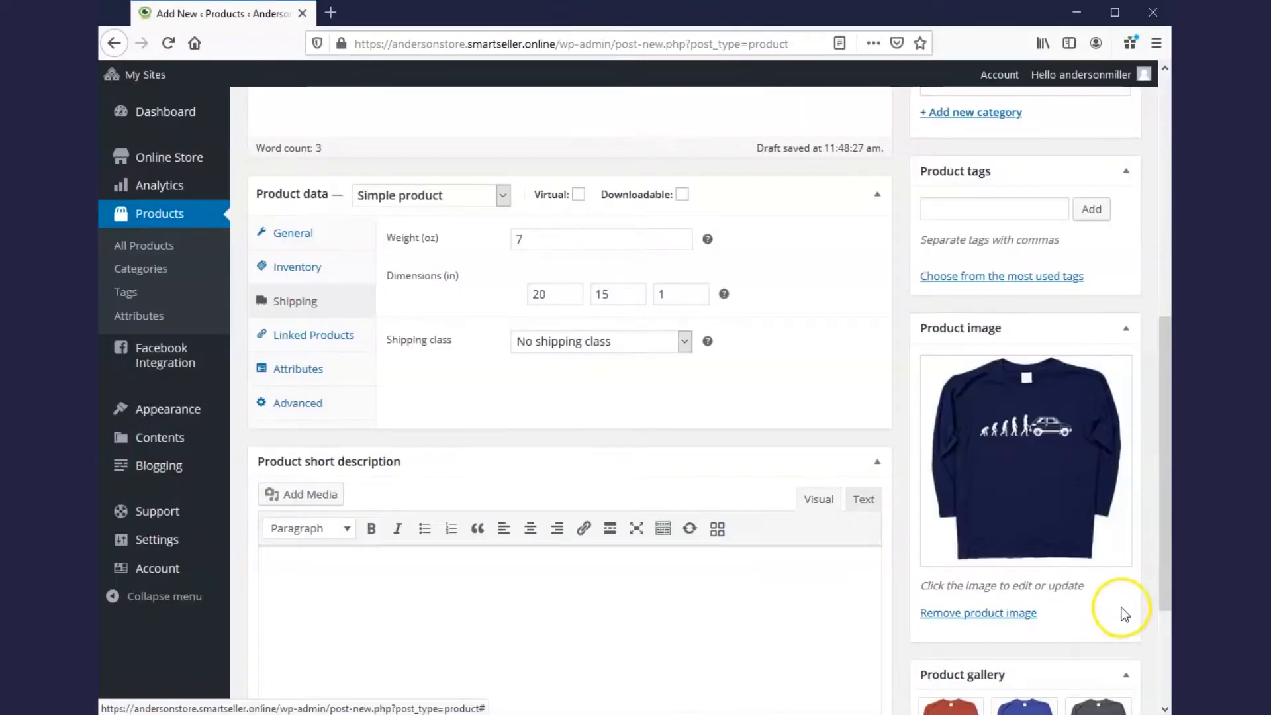
scroll(1122, 607, "down", 3)
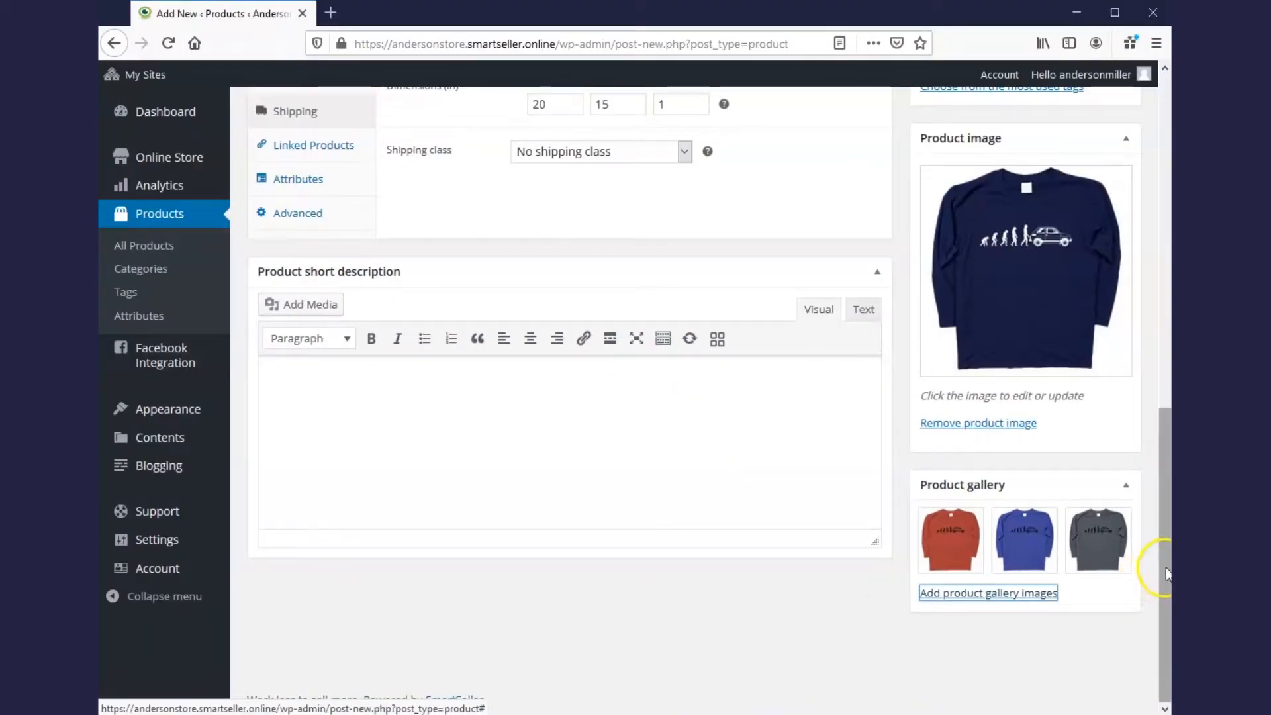
scroll(1155, 566, "up", 10)
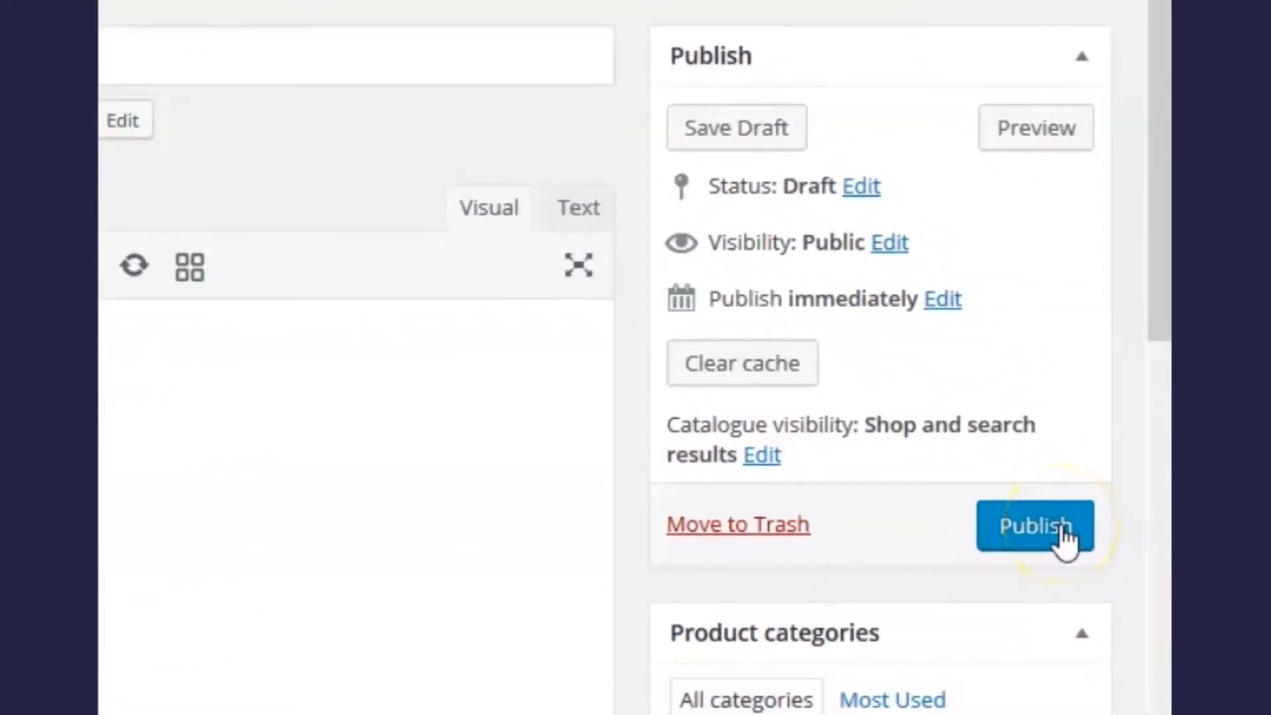
Step: Publish Man T-Shirt, review its live storefront page in a new tab, then close it
left_click(1062, 525)
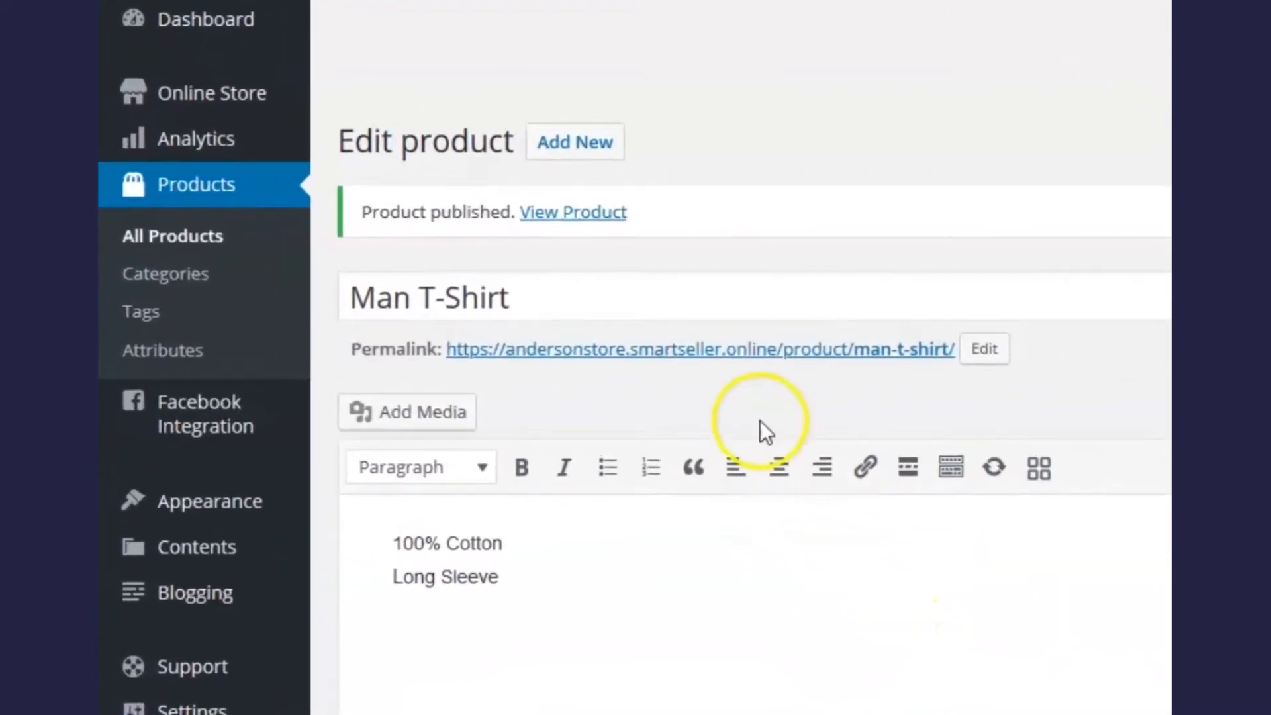
right_click(584, 210)
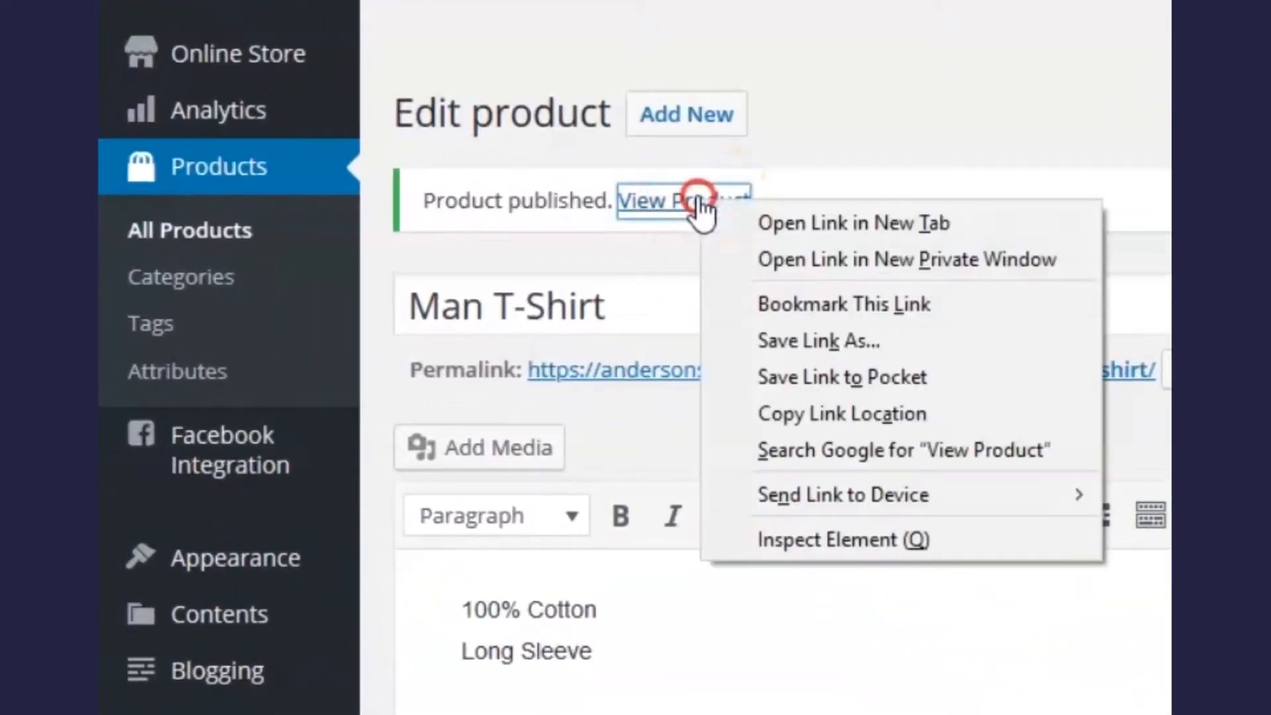
left_click(851, 229)
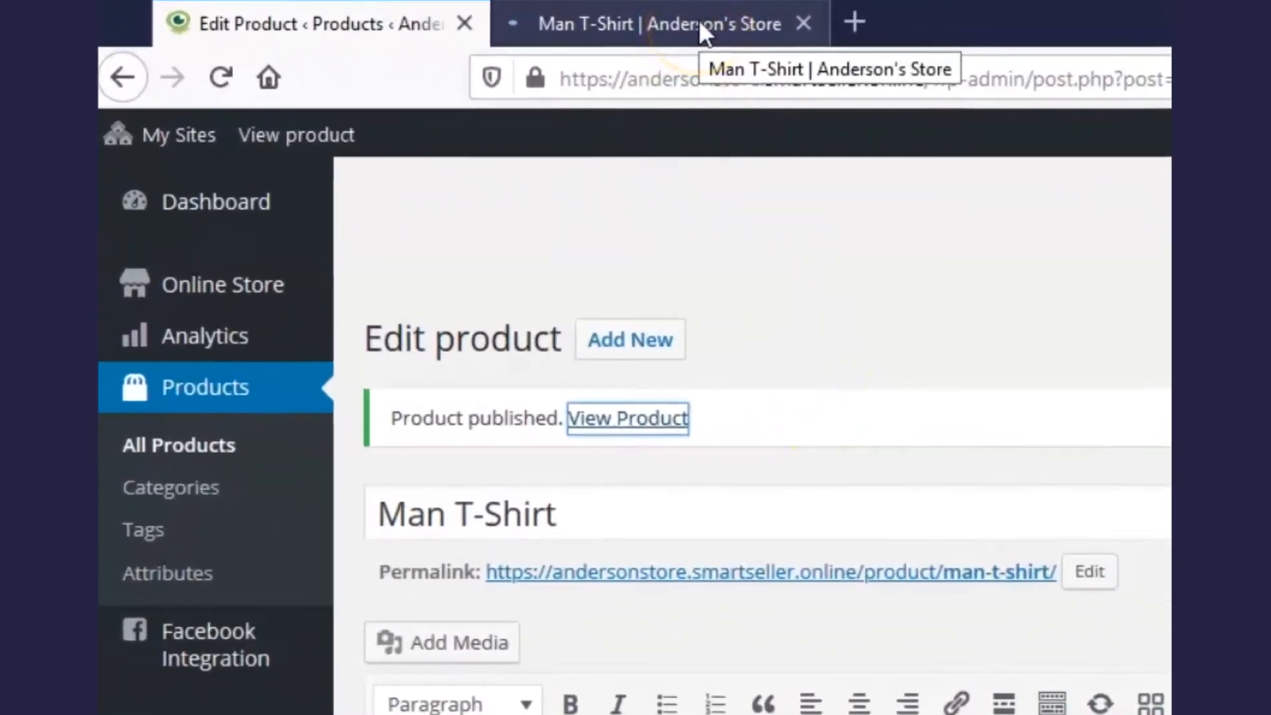
left_click(700, 27)
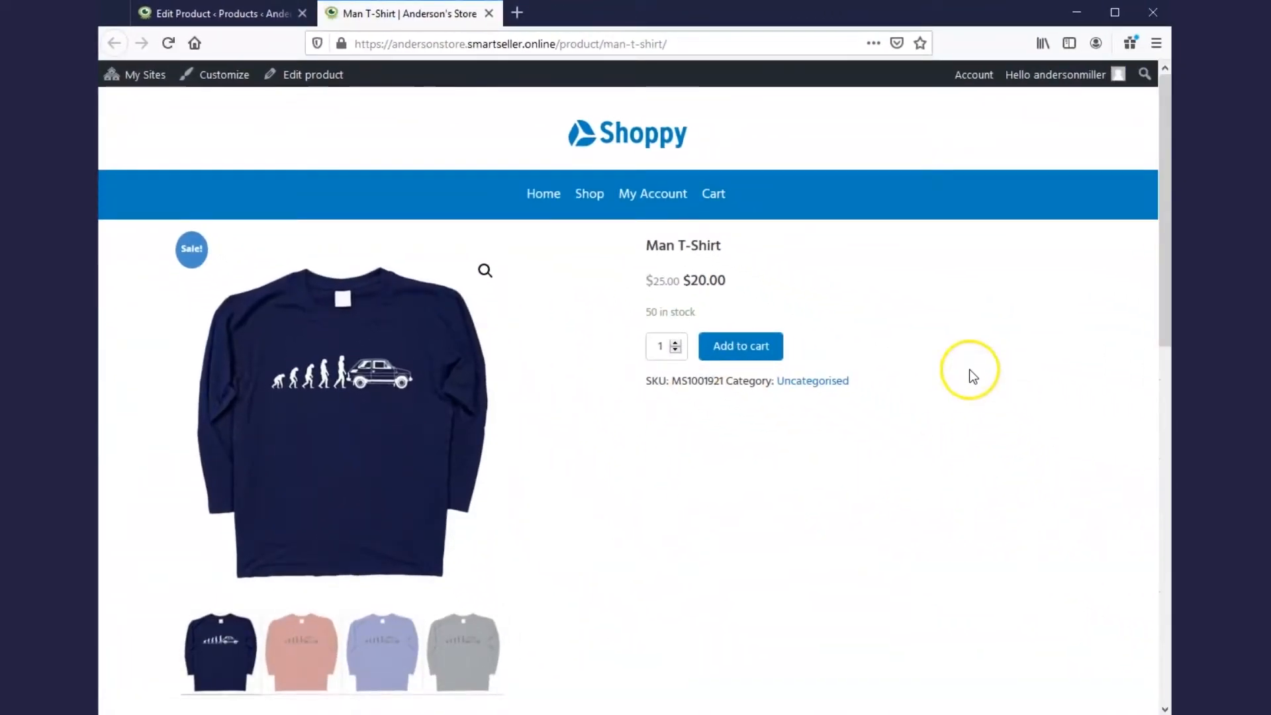
left_click(488, 14)
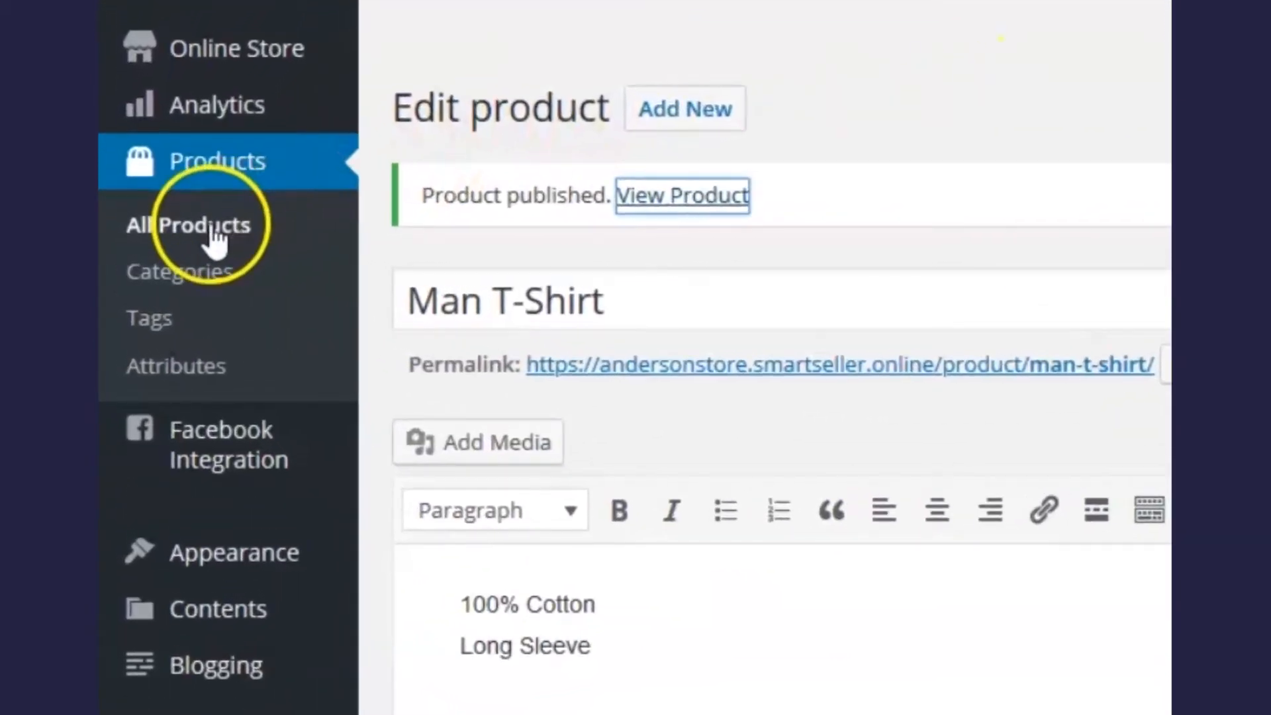
Step: Create a new product 'Woman T-Shirt' described as '100% Cotton / Long Sleeve'
left_click(214, 233)
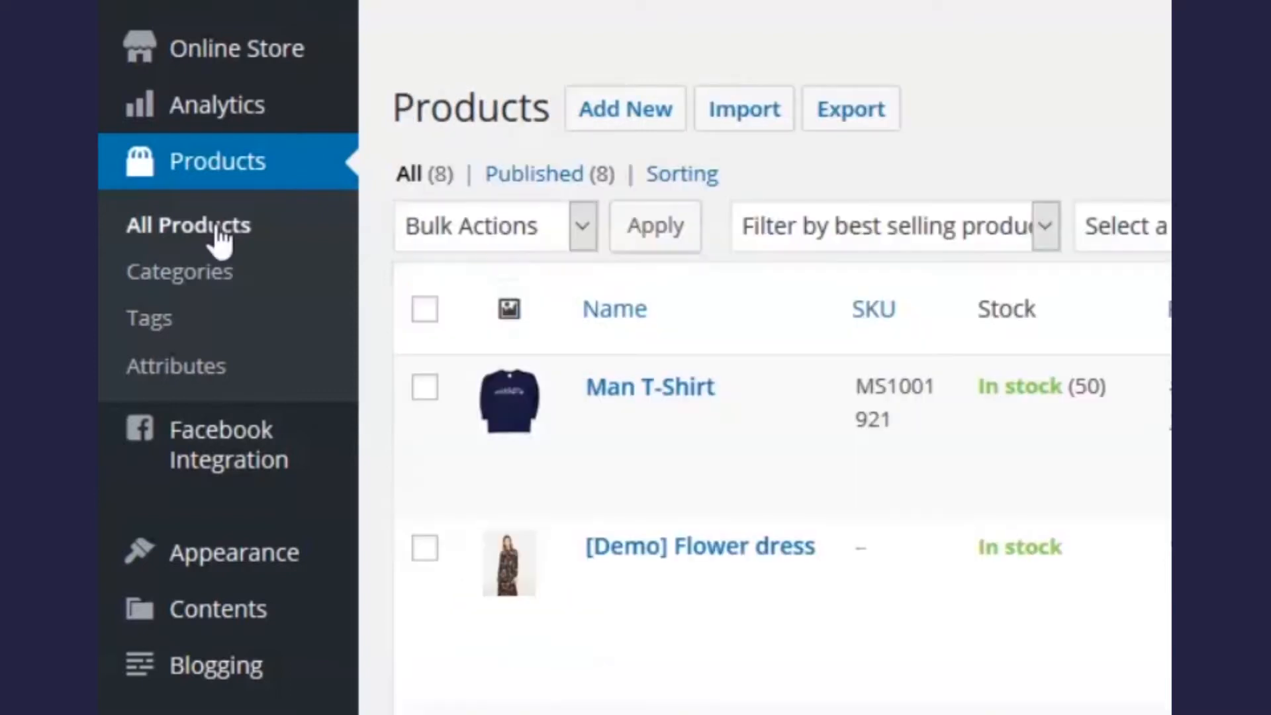
left_click(668, 119)
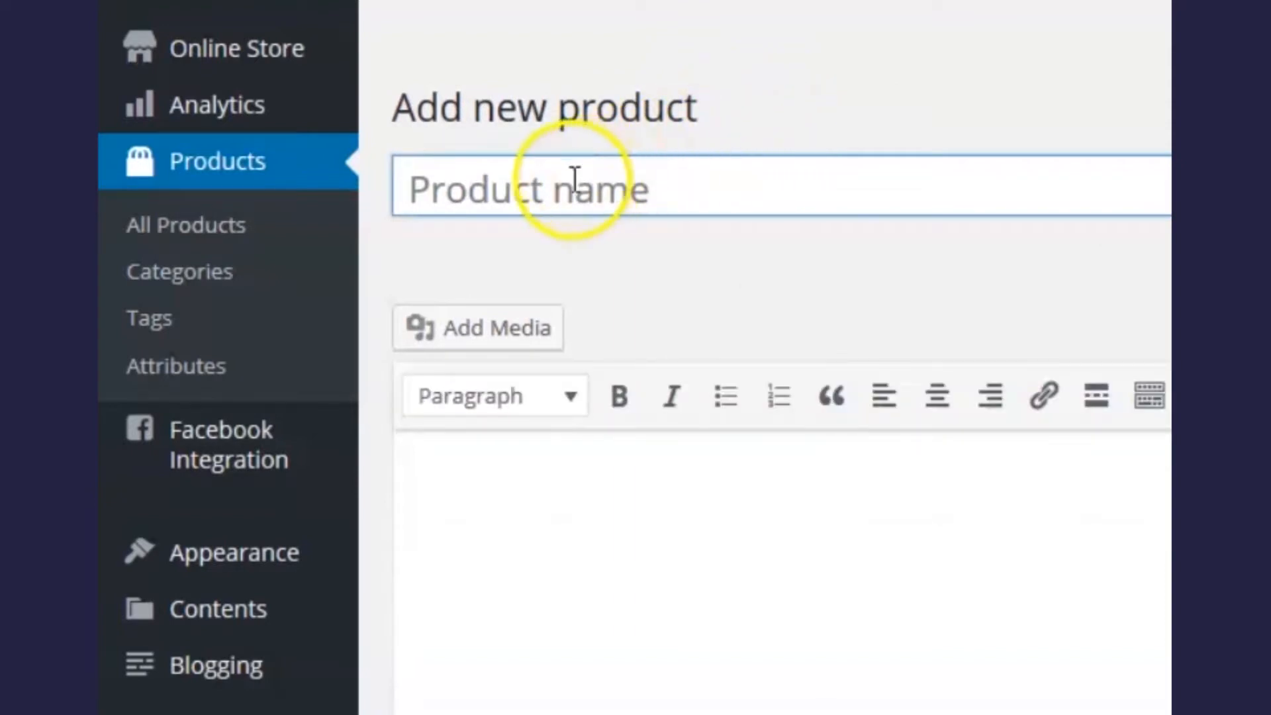
left_click(544, 188)
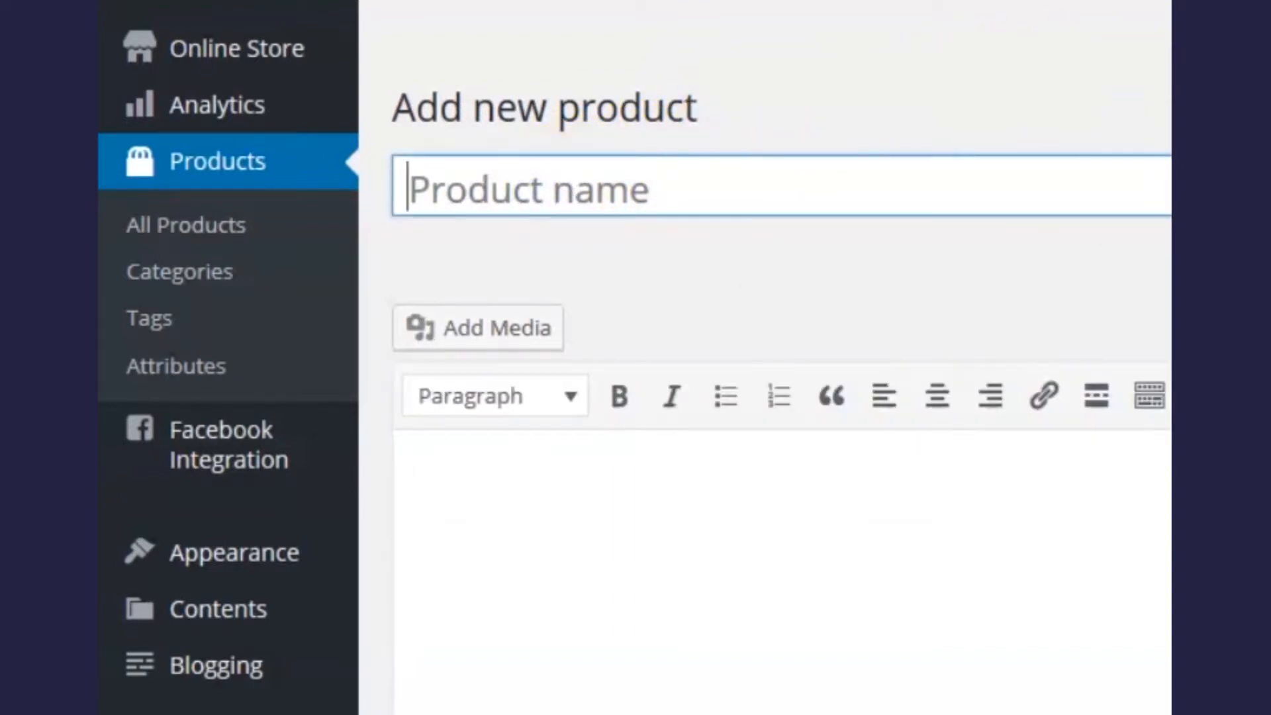
type("Wo")
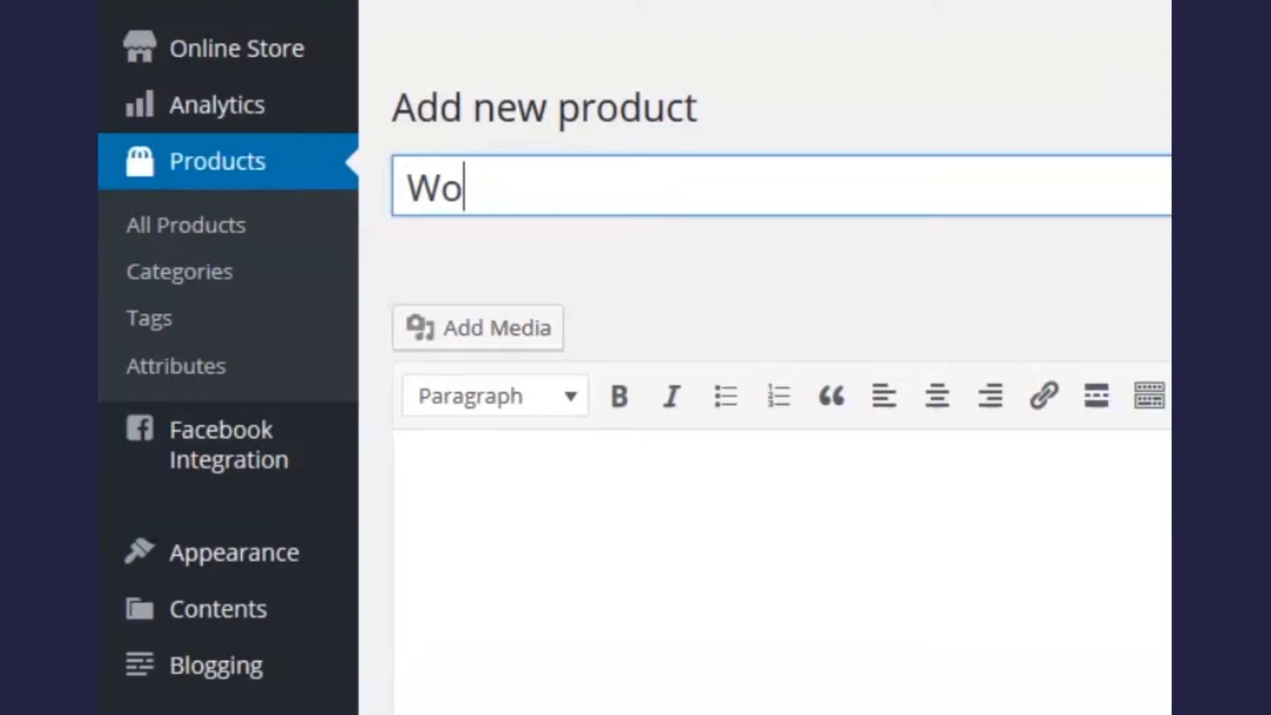
type("man")
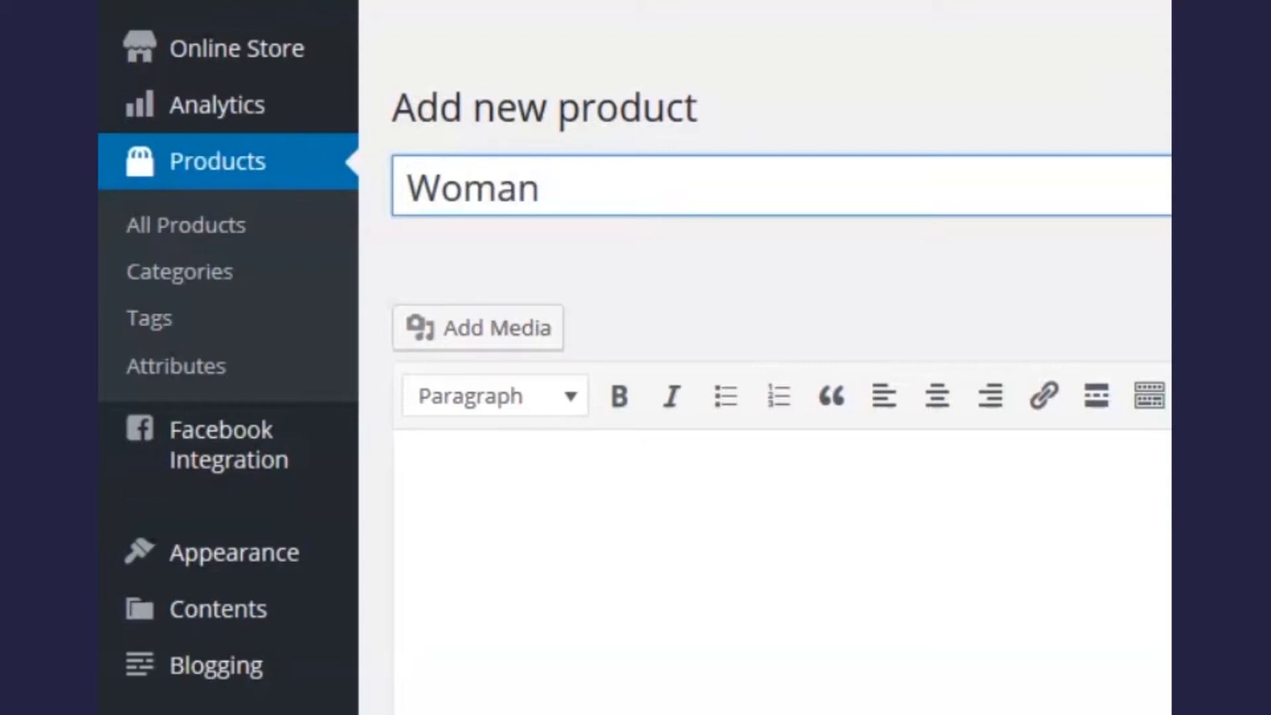
type(" T-Shi")
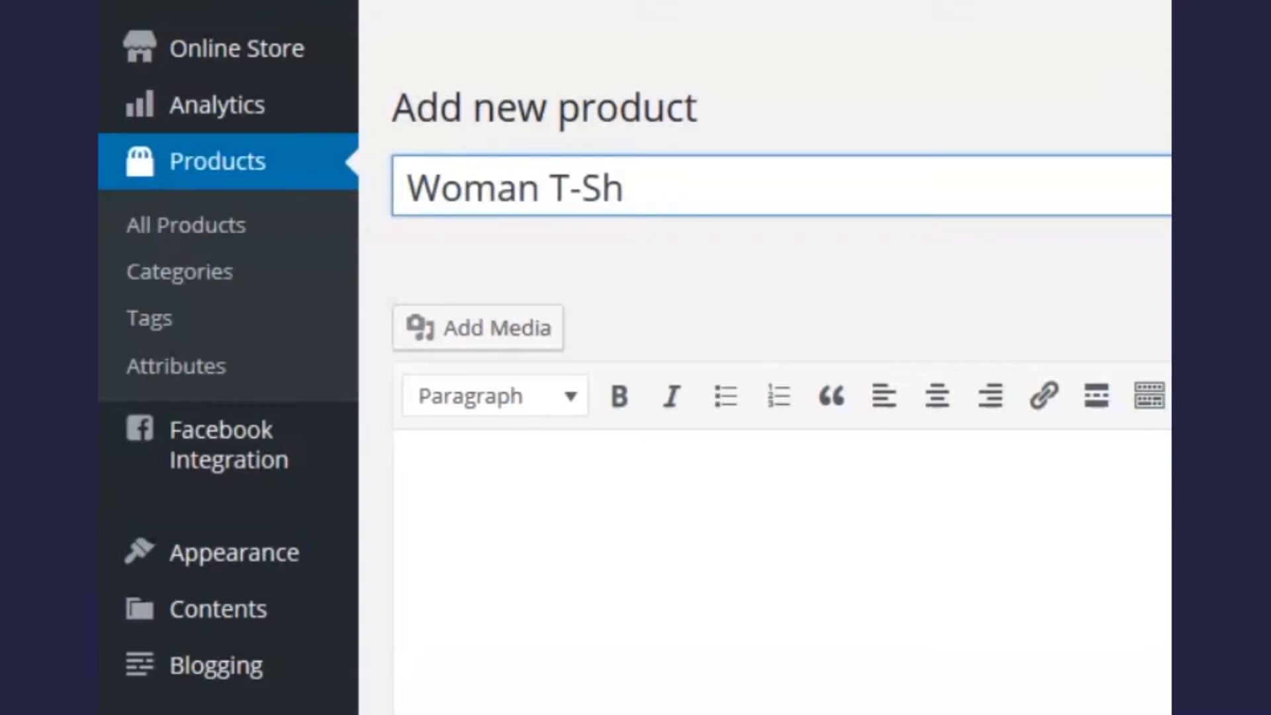
type("rt")
left_click(931, 476)
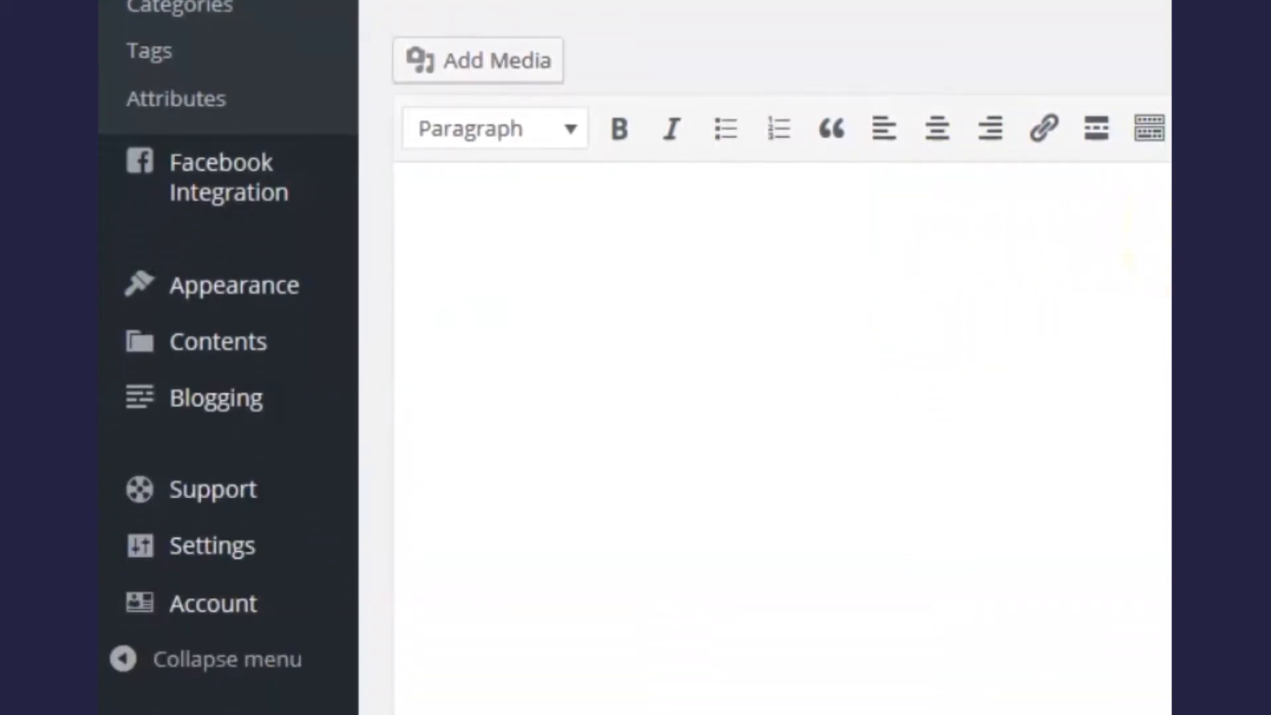
type("100%")
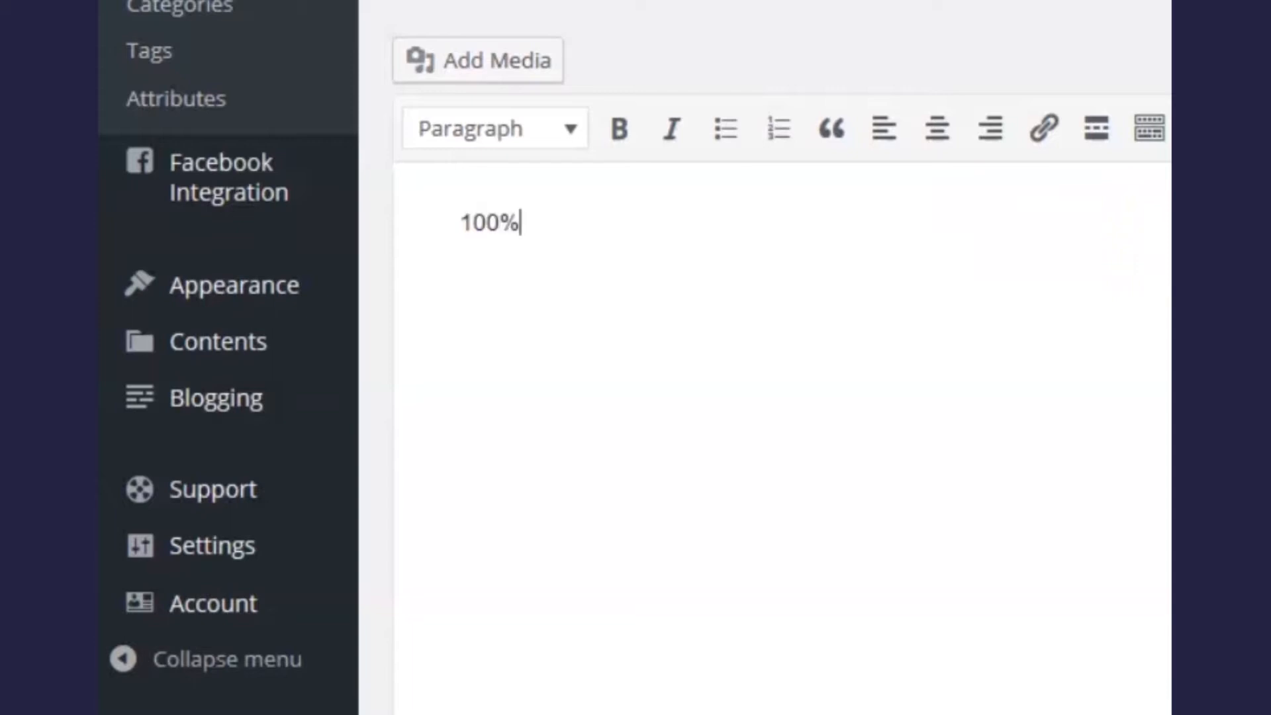
type(" Cotton ")
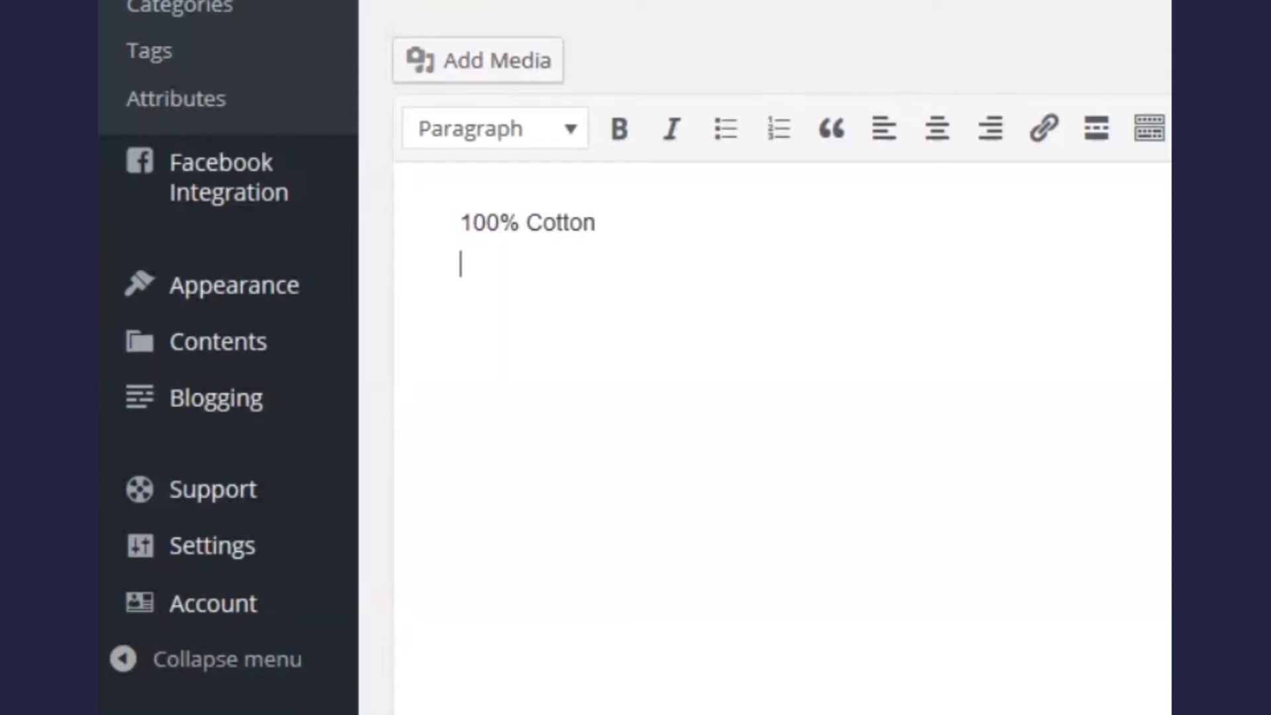
type("Long Slee")
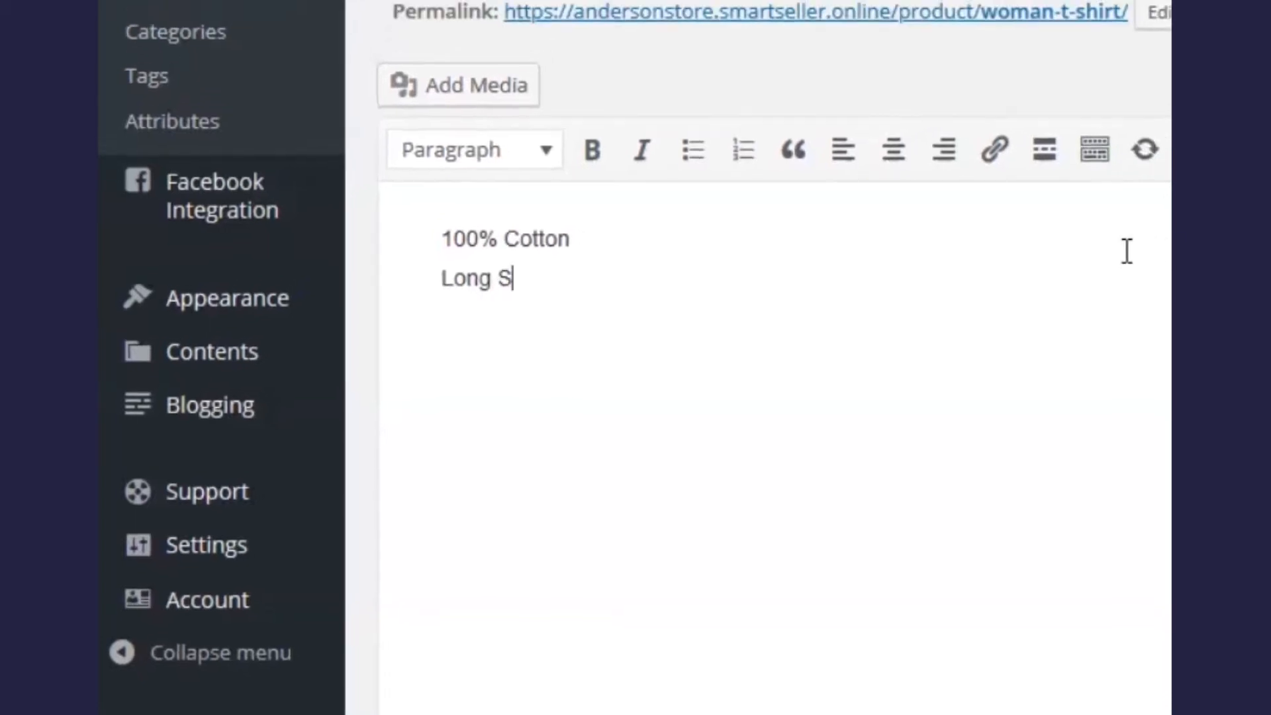
type("ve")
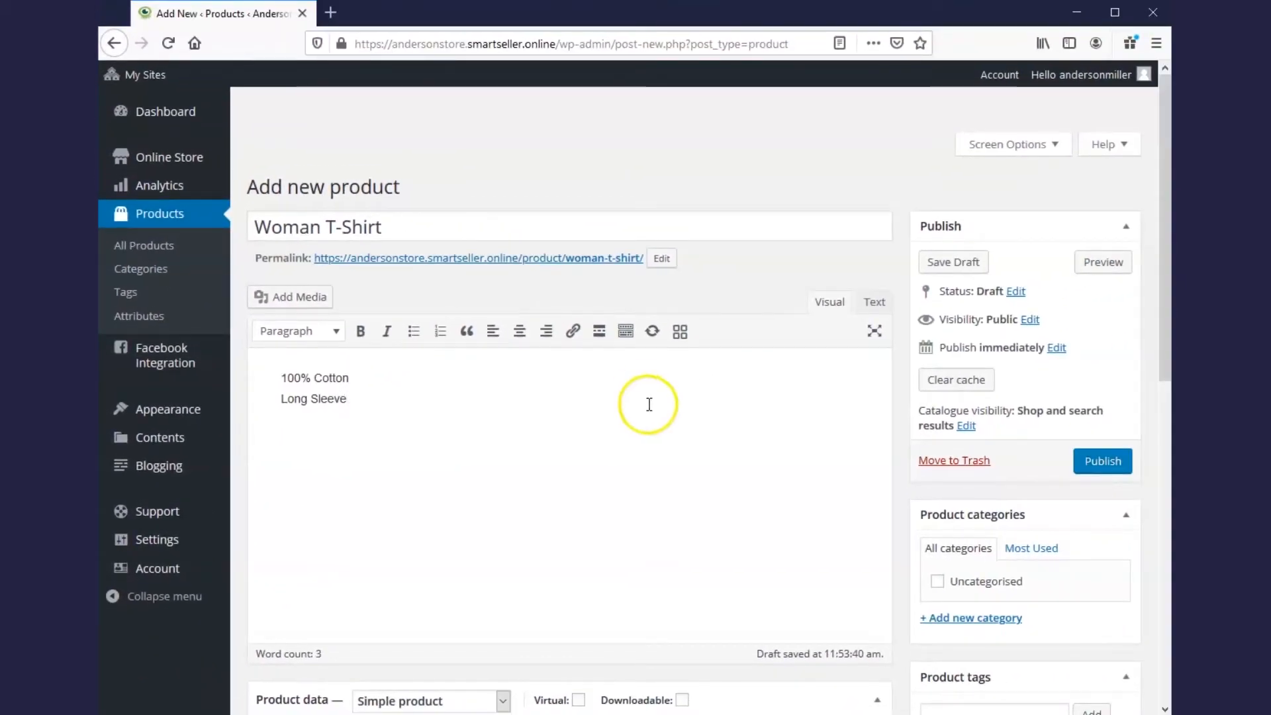
scroll(647, 404, "down", 4)
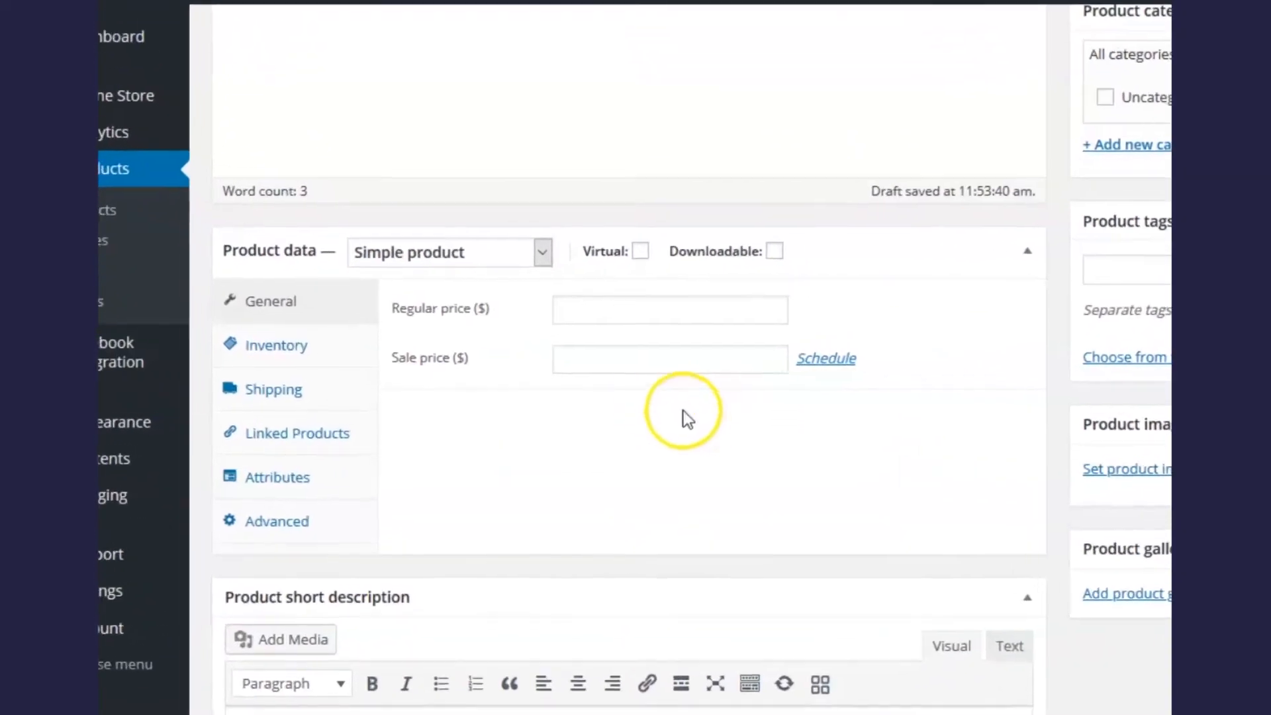
Step: Give Woman T-Shirt a regular price of 45 and a sale price of 30
left_click(820, 277)
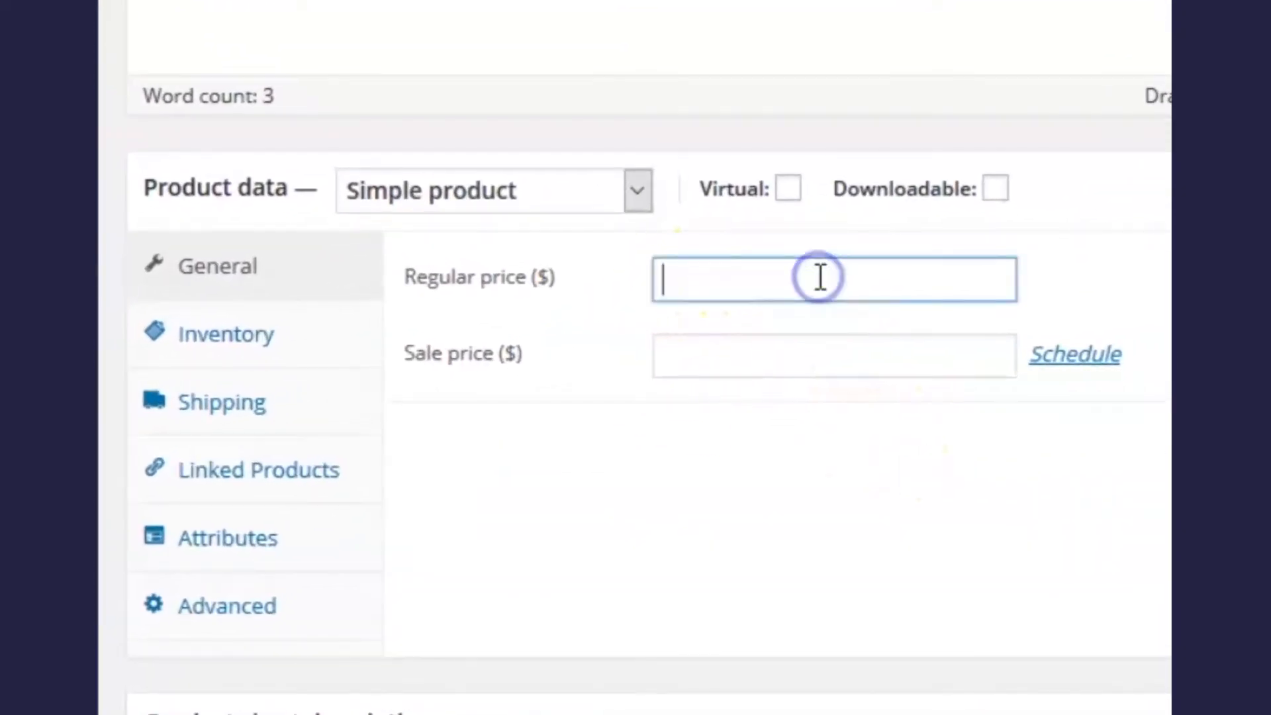
type("45")
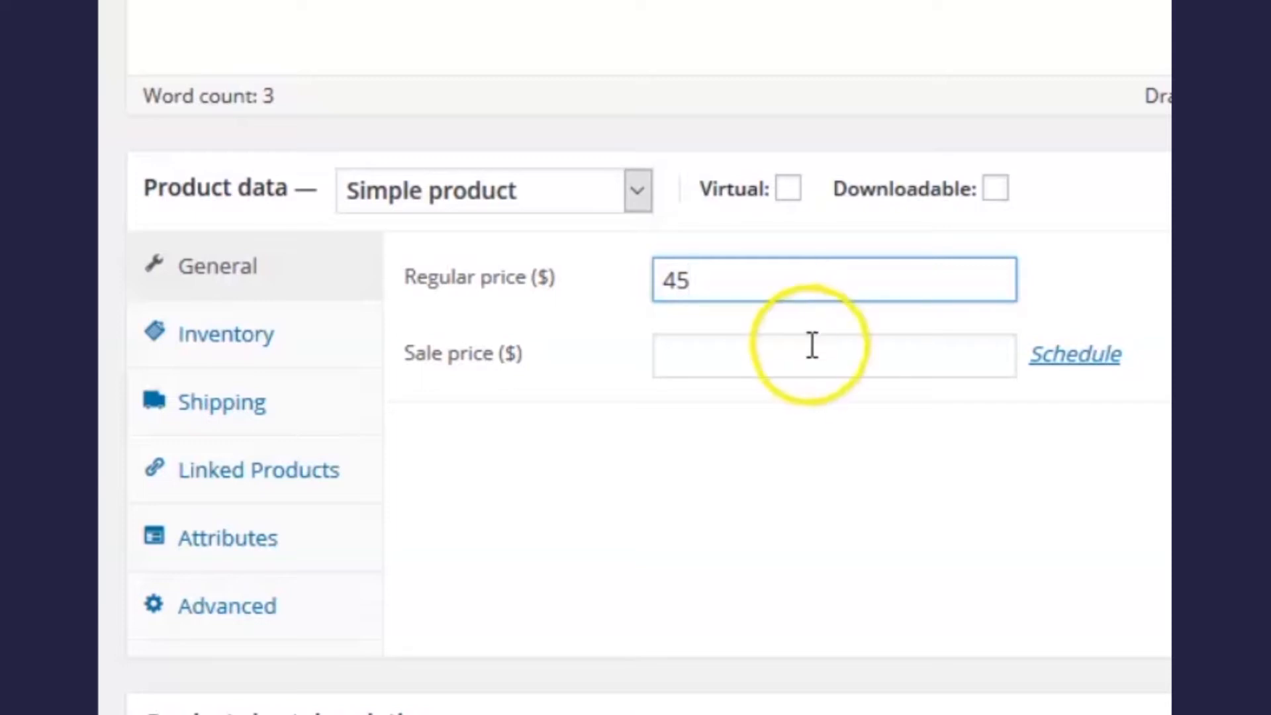
left_click(829, 361)
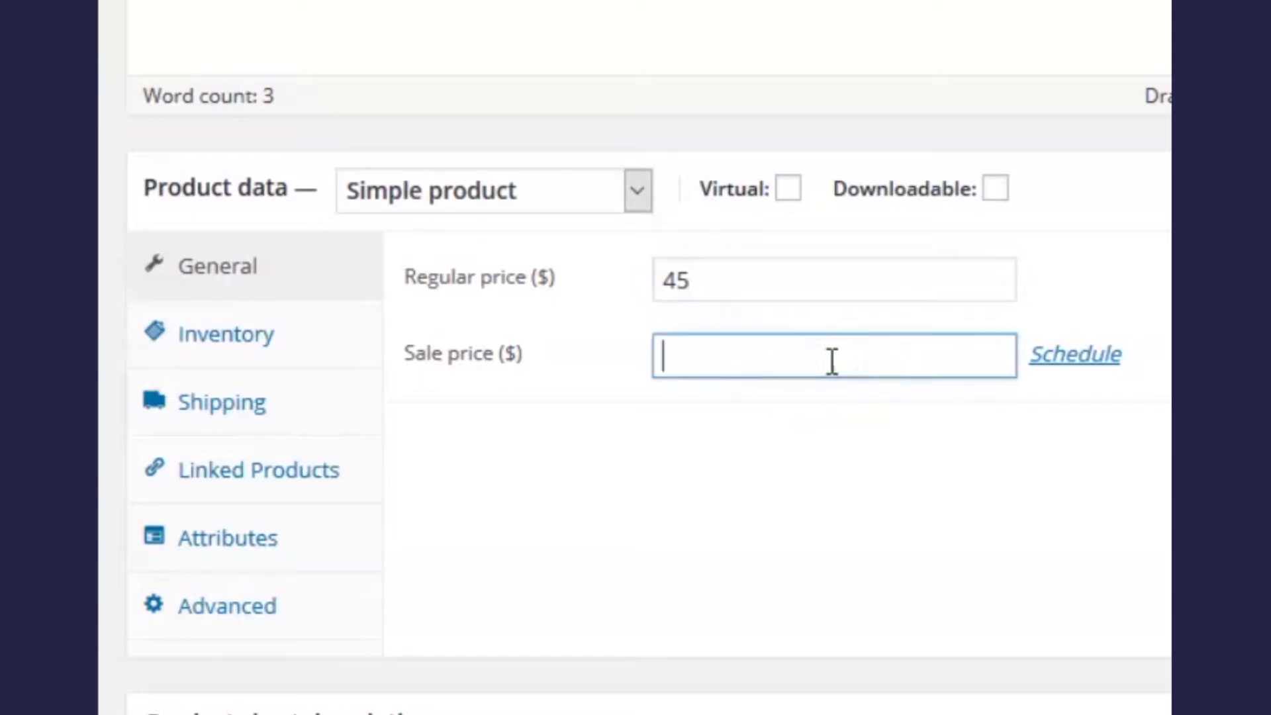
type("30")
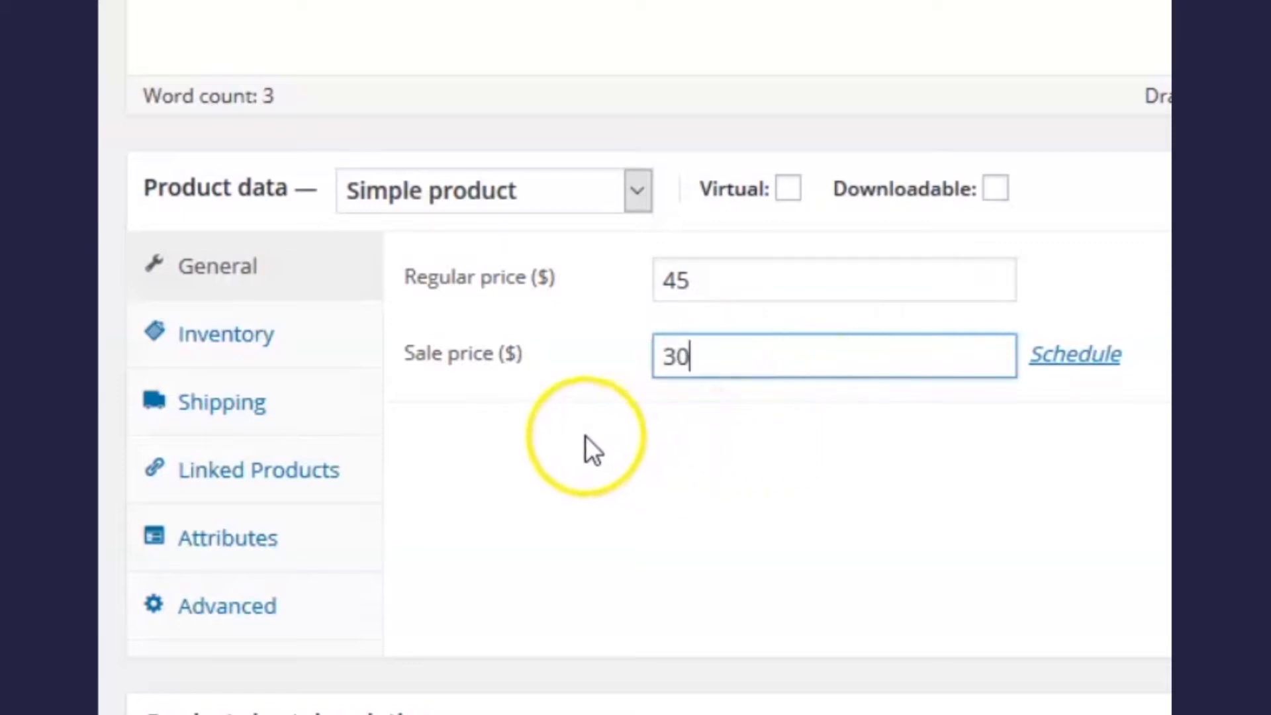
left_click(246, 348)
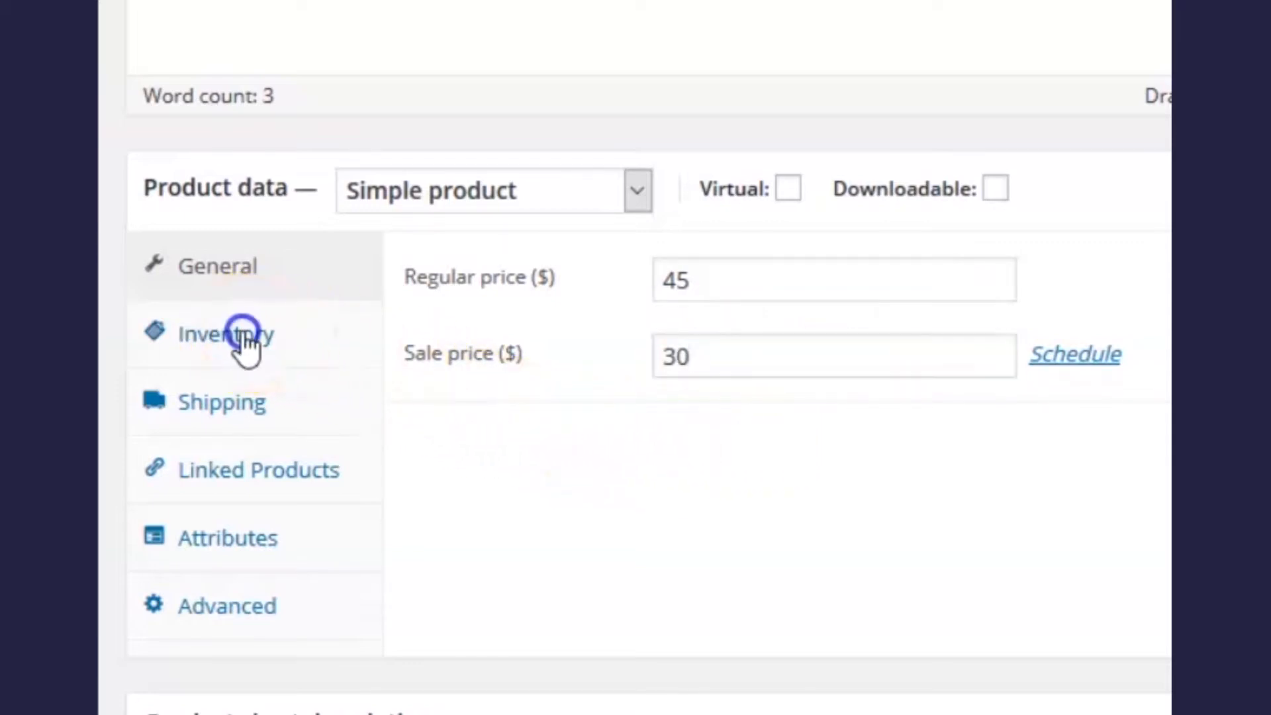
Step: Give the Woman T-Shirt SKU WS2001921 with stock management on and a quantity of 100
left_click(800, 279)
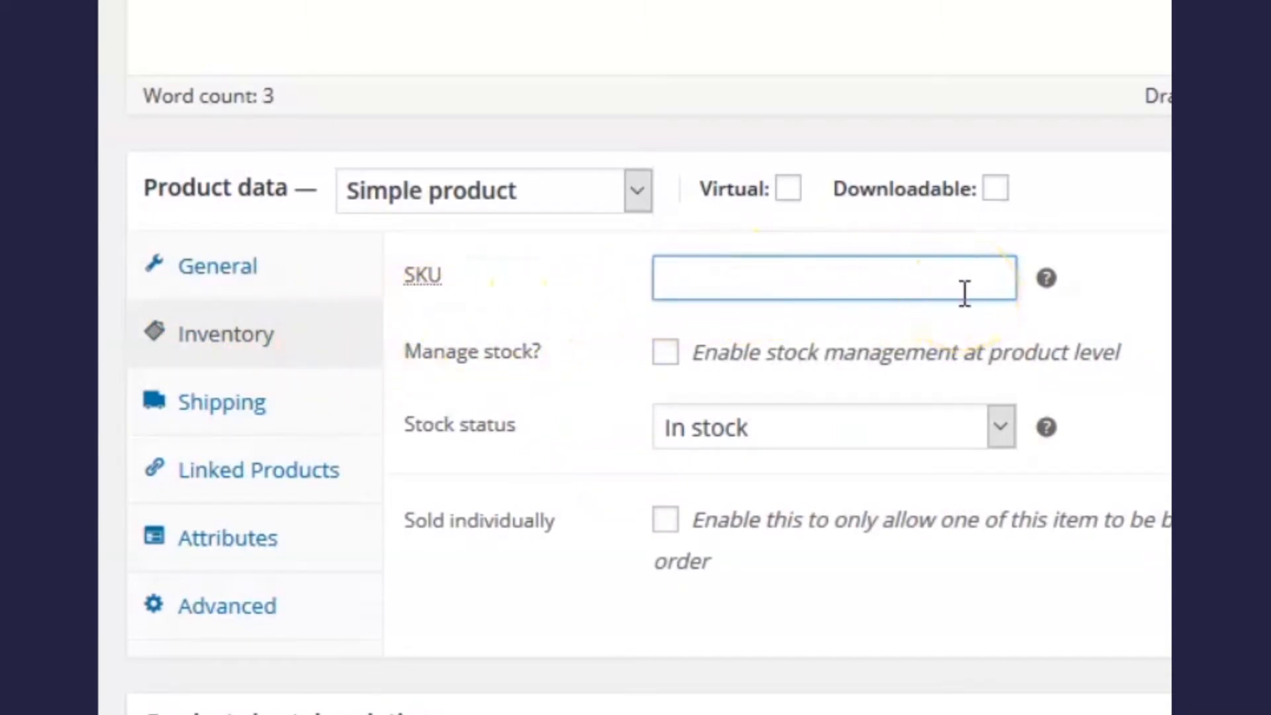
type("WS200")
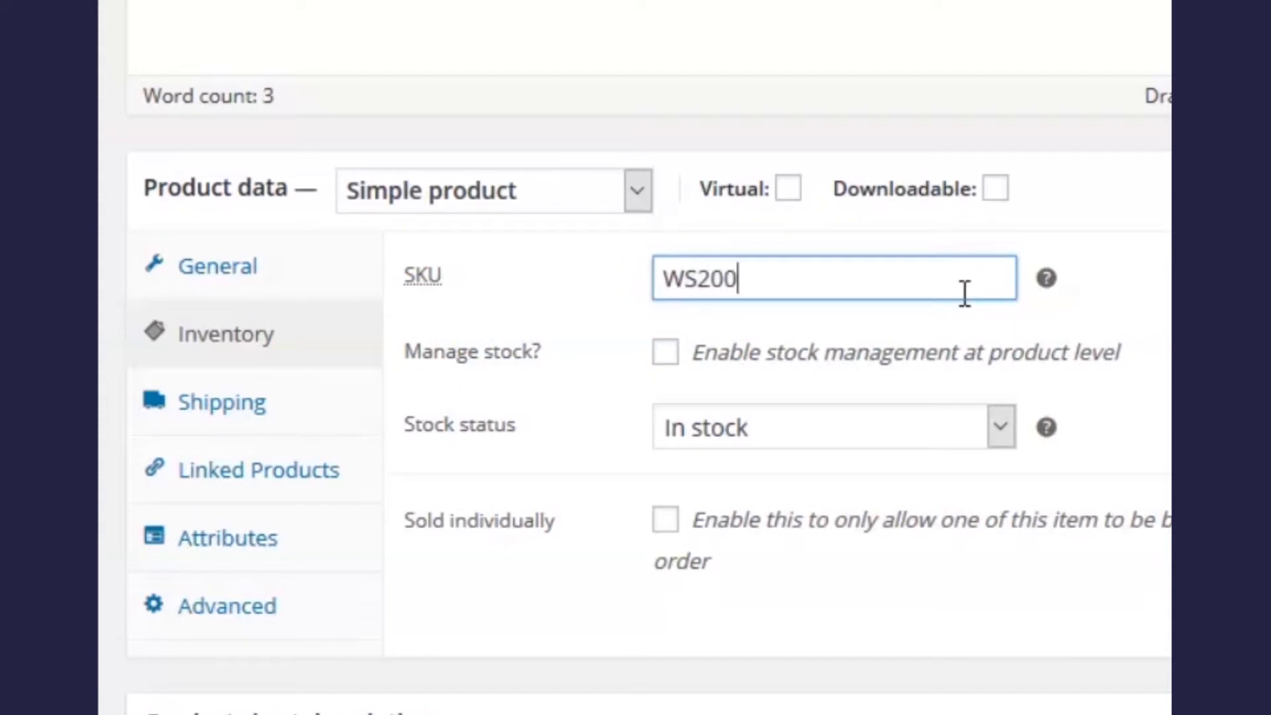
type("1921")
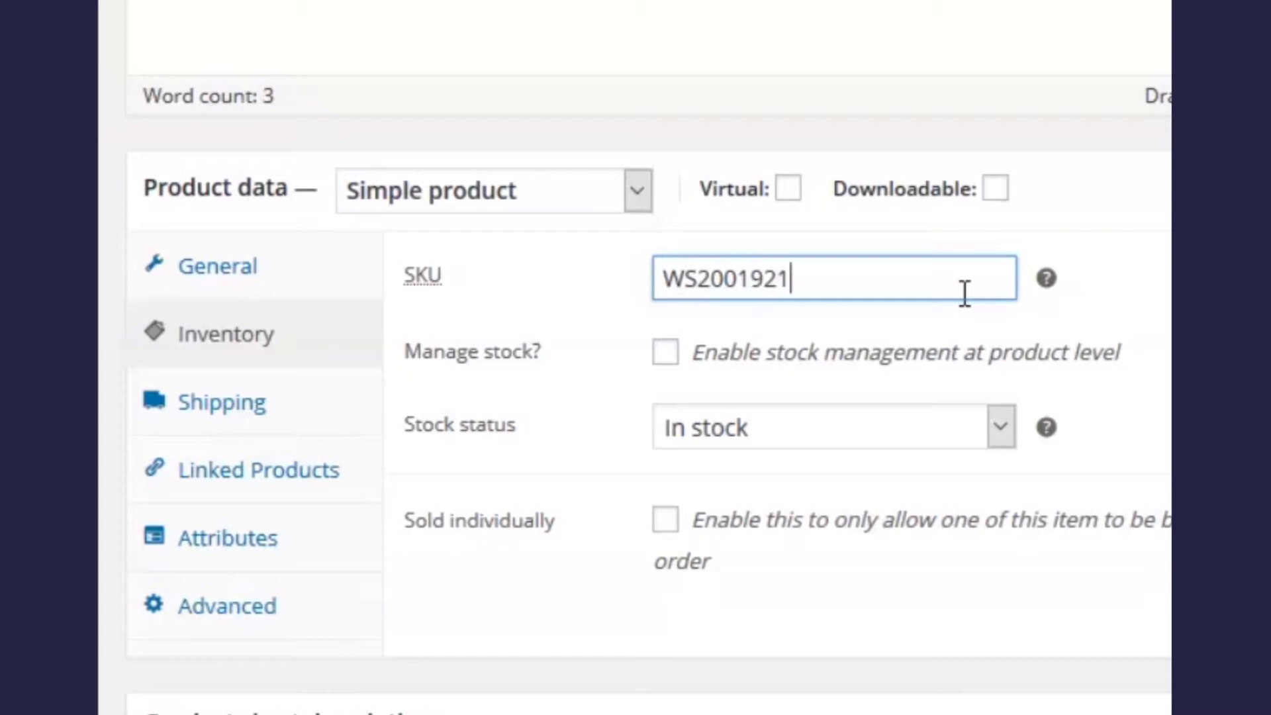
left_click(664, 358)
left_click_drag(696, 424, 647, 426)
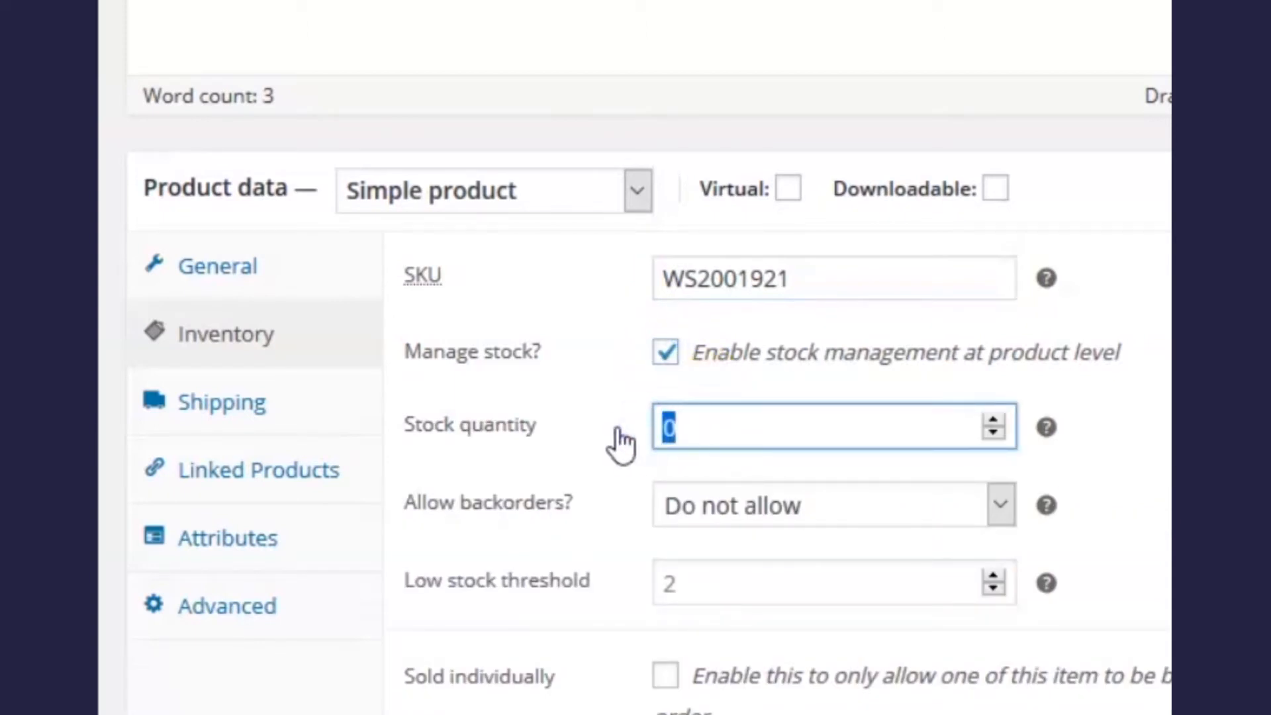
type("100")
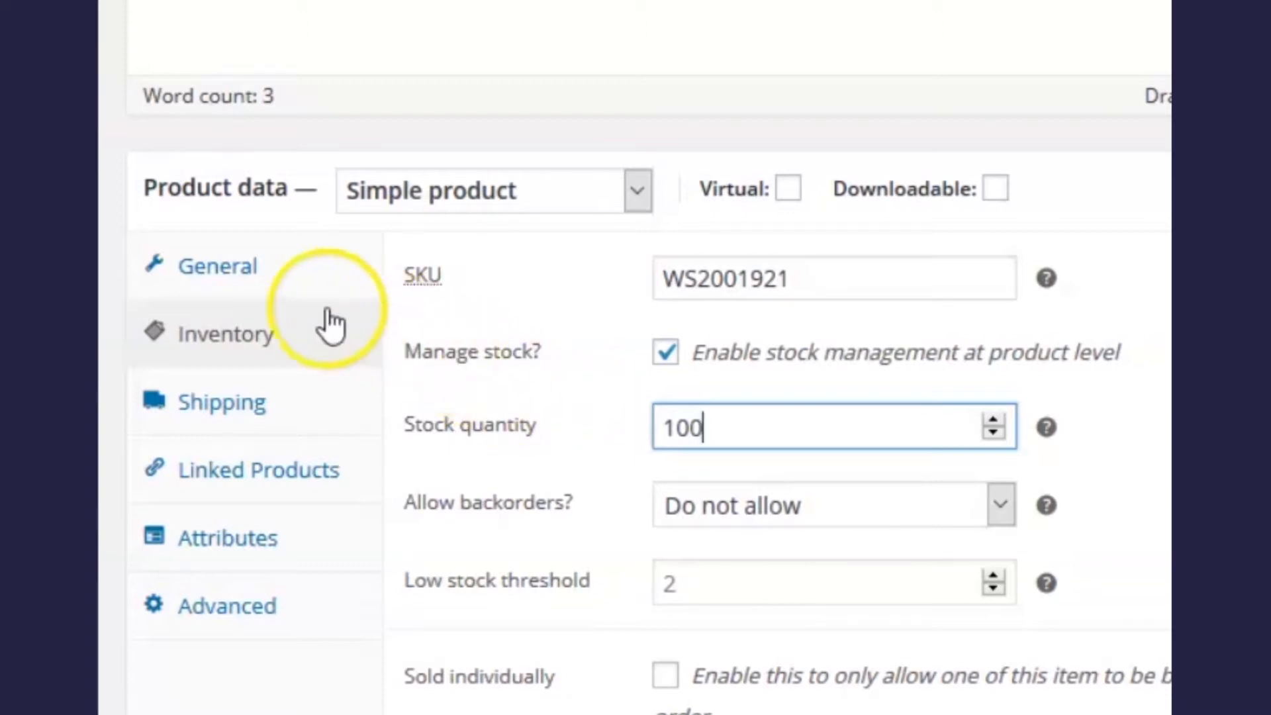
left_click(224, 405)
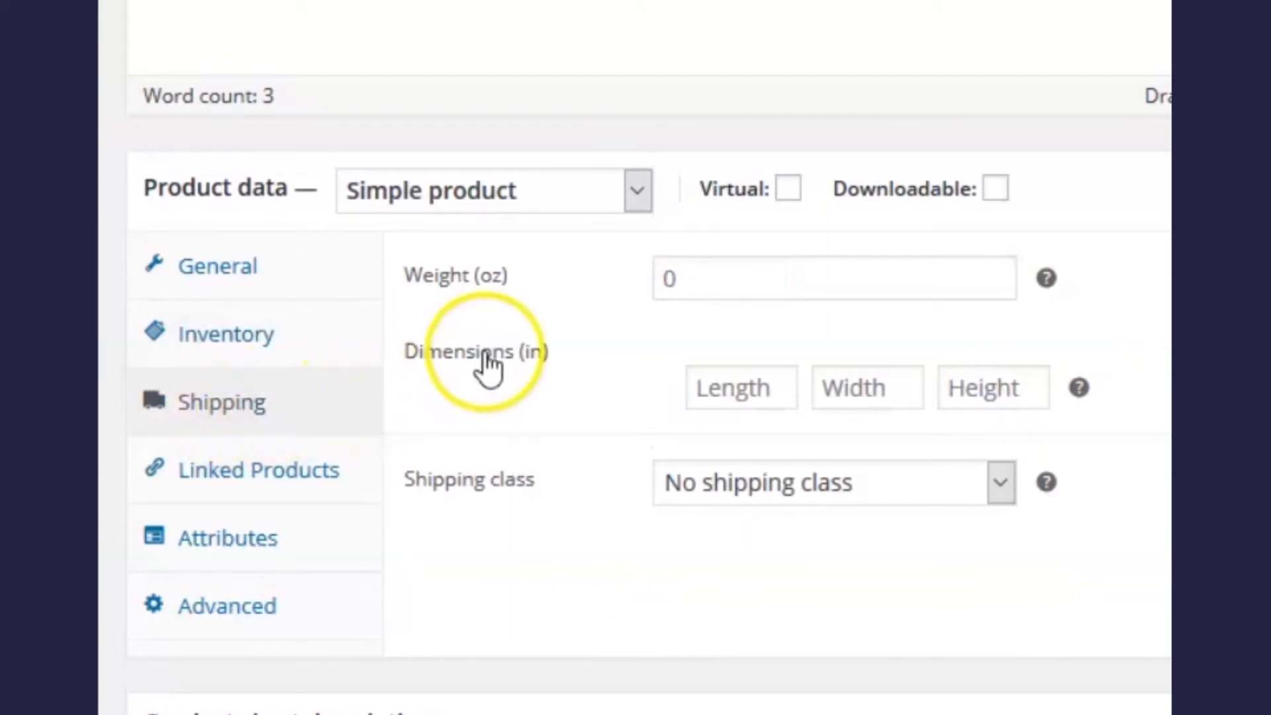
Step: Enter a shipping weight of 7 oz and package dimensions of 20 × 15 × 1 inches
left_click(687, 278)
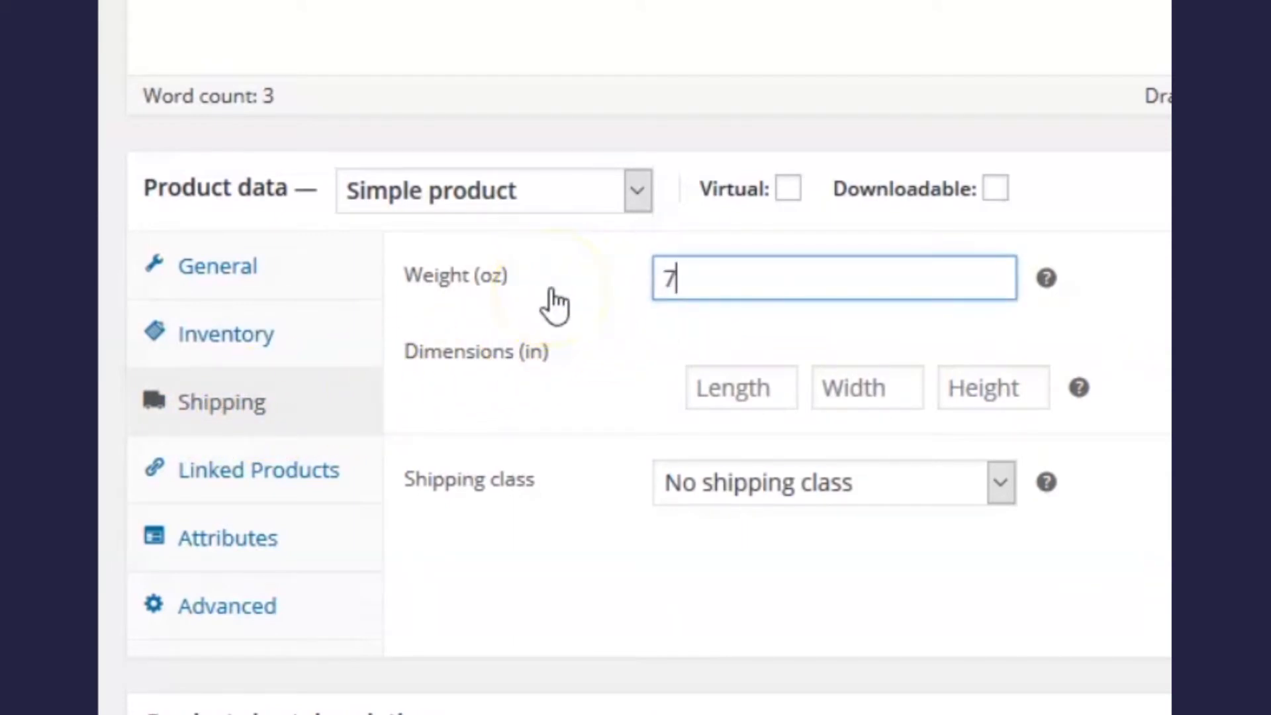
type("7")
left_click(719, 386)
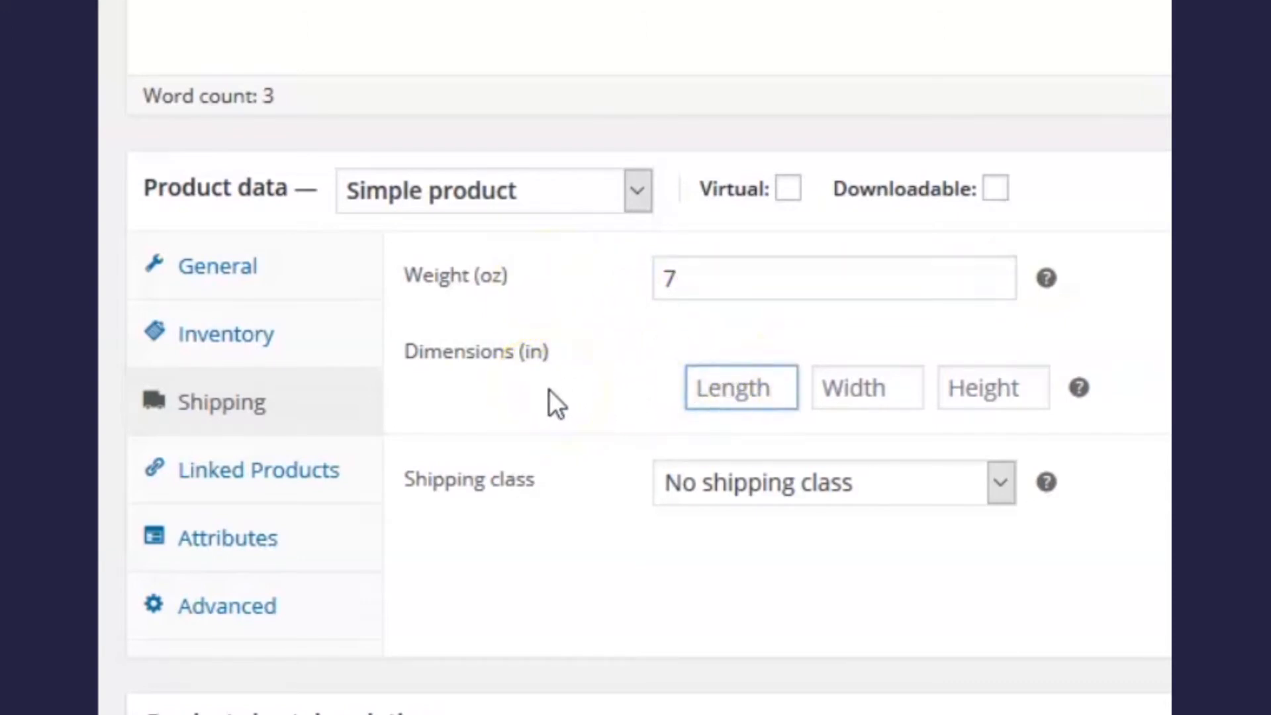
type("20")
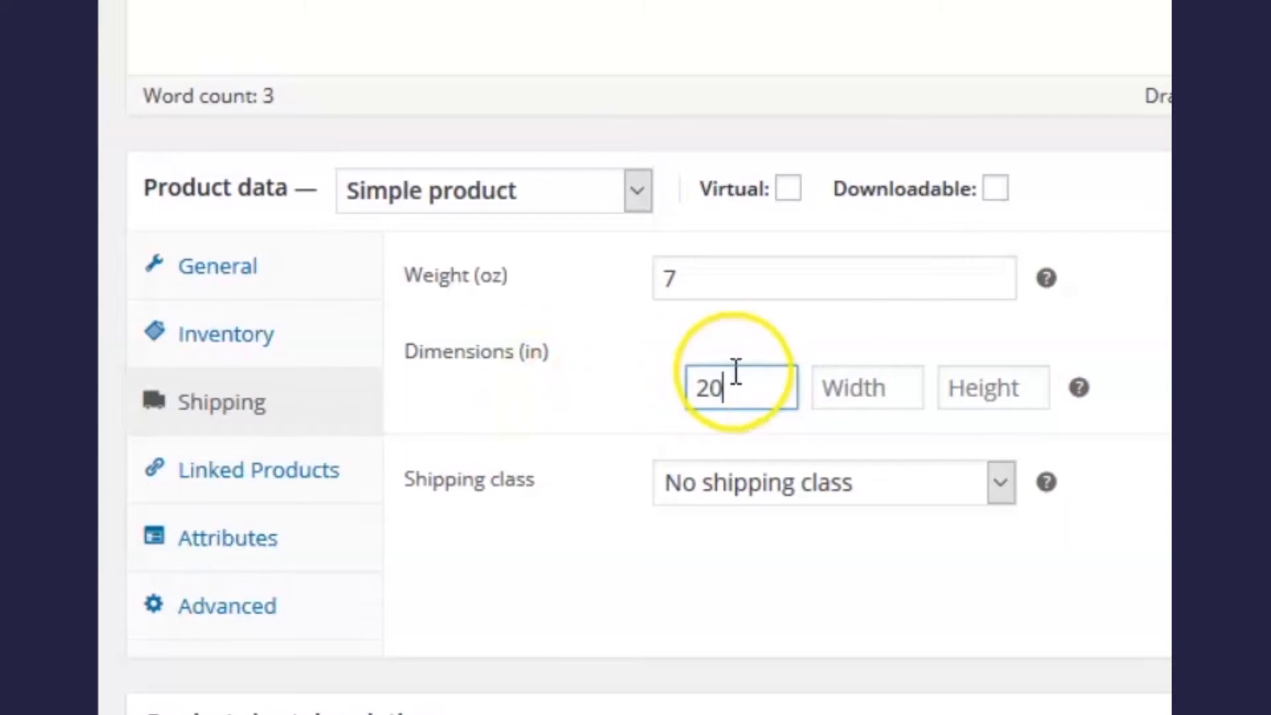
left_click(834, 374)
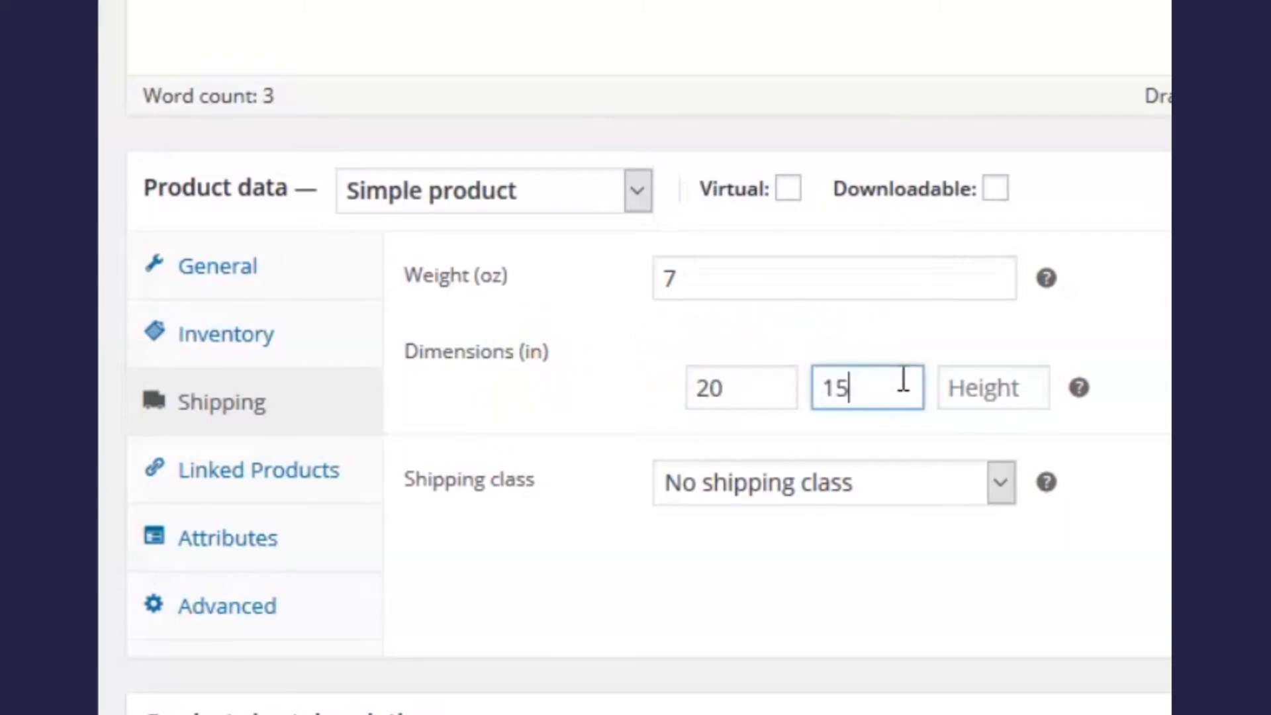
left_click(1024, 387)
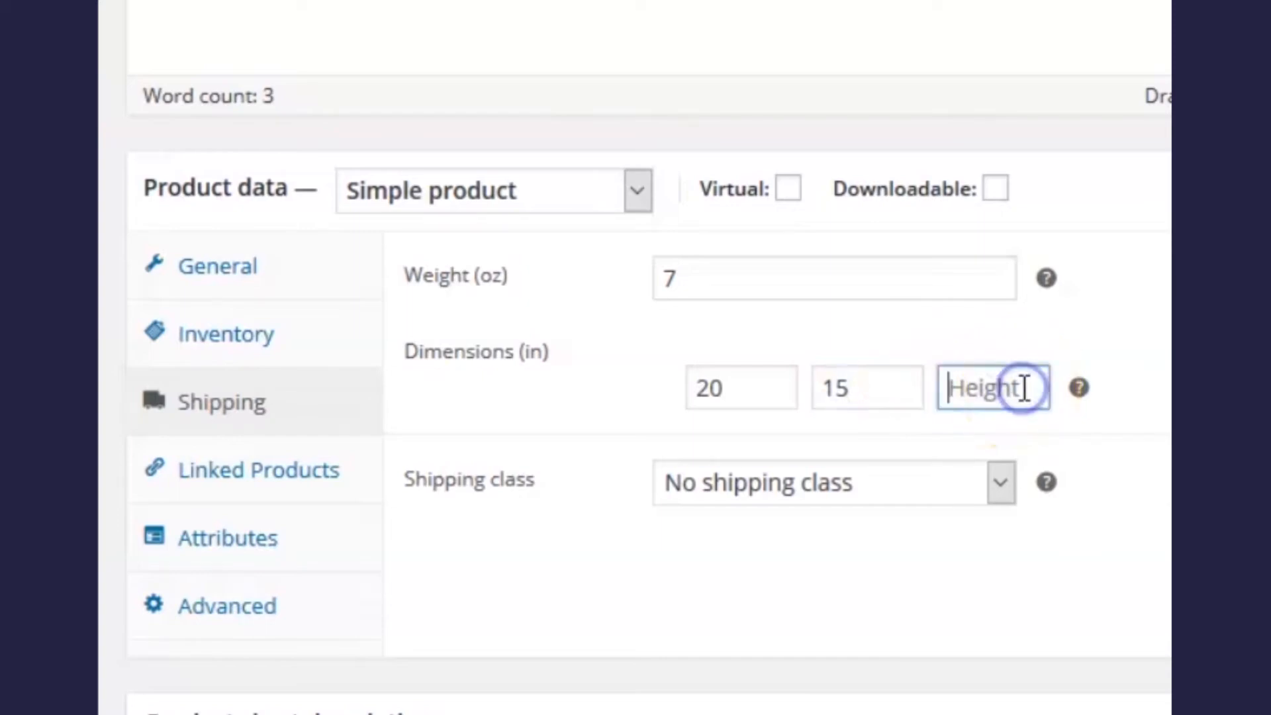
type("1")
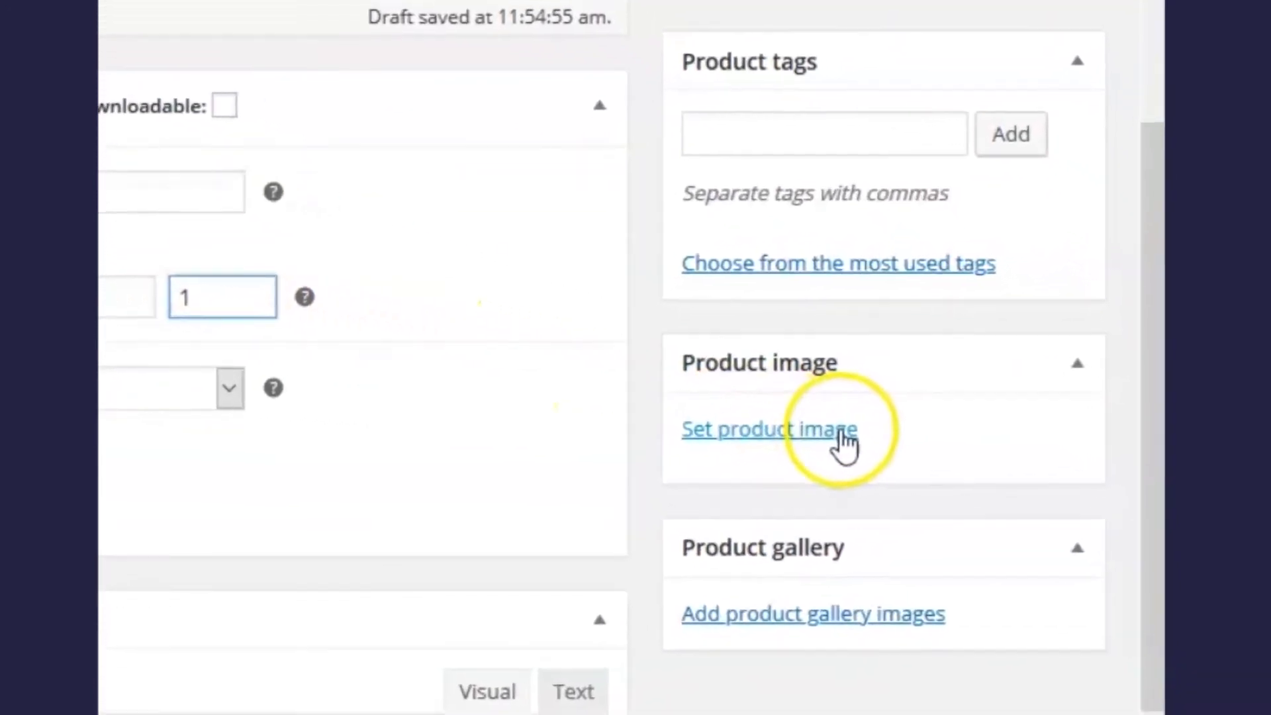
Step: Upload 'Black t-shirt main' and make it the Woman T-Shirt's product image
left_click(842, 438)
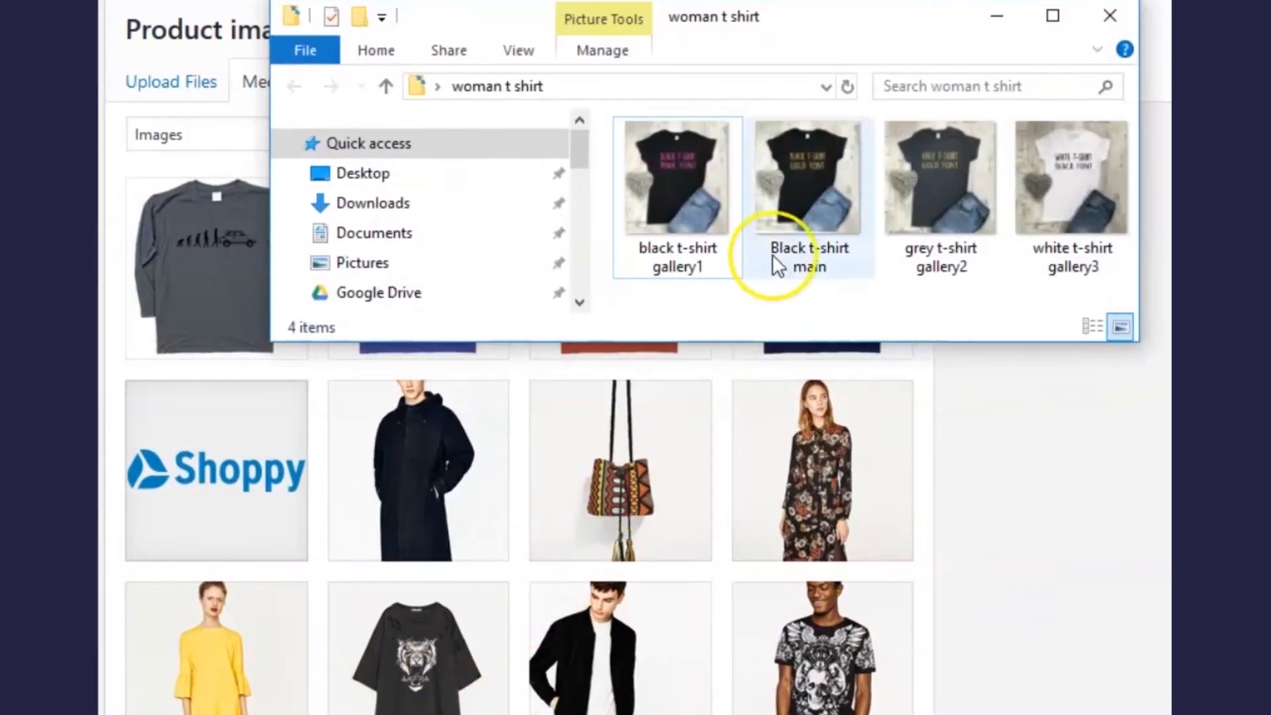
left_click(793, 194)
left_click_drag(805, 191, 431, 594)
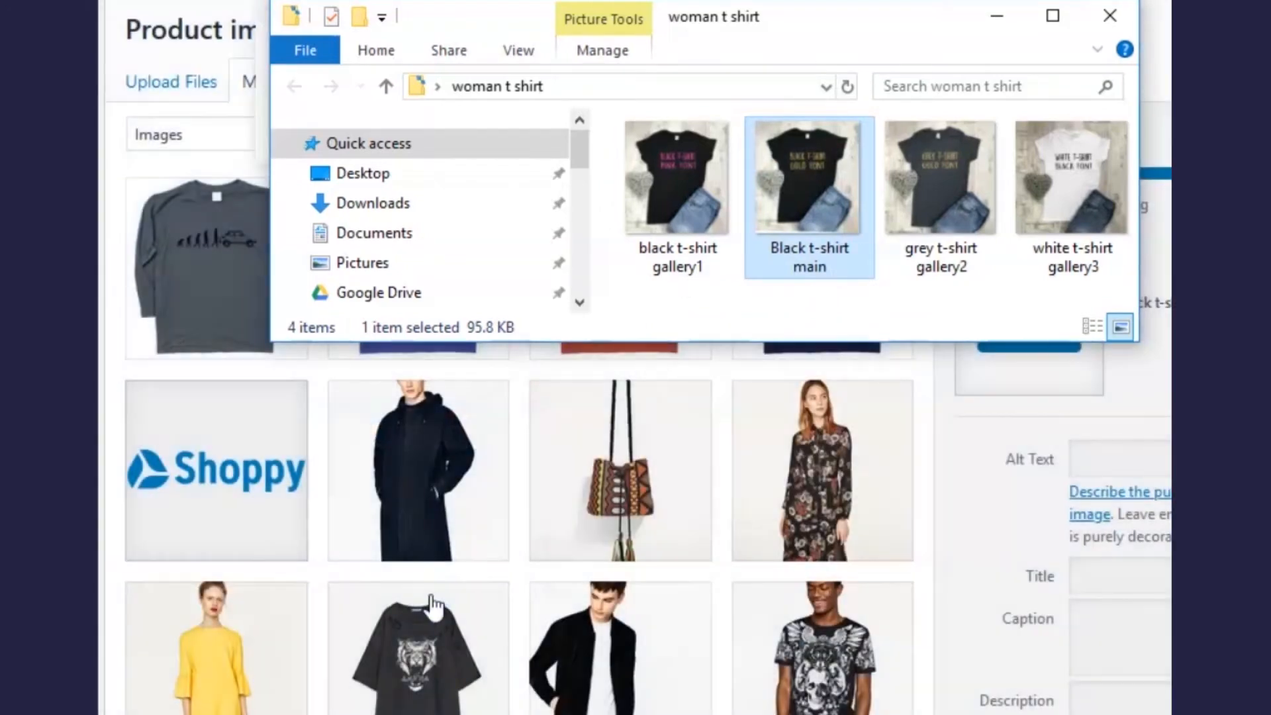
left_click(996, 27)
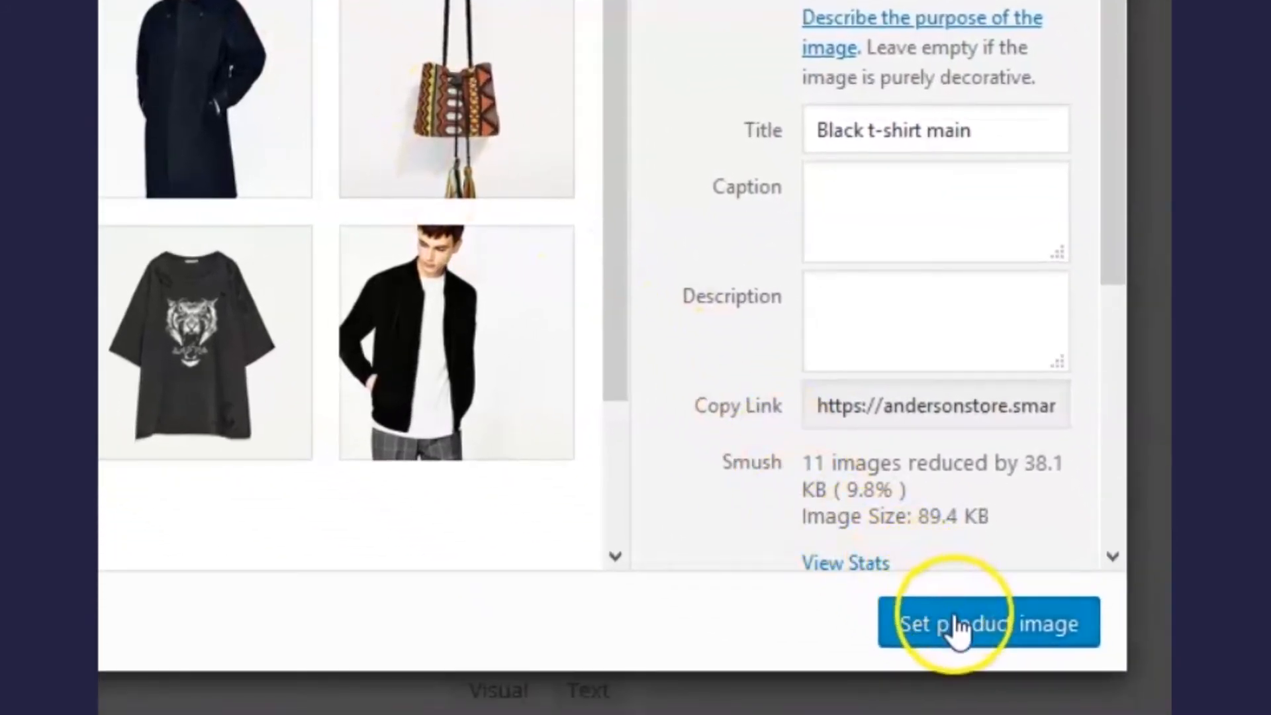
left_click(958, 632)
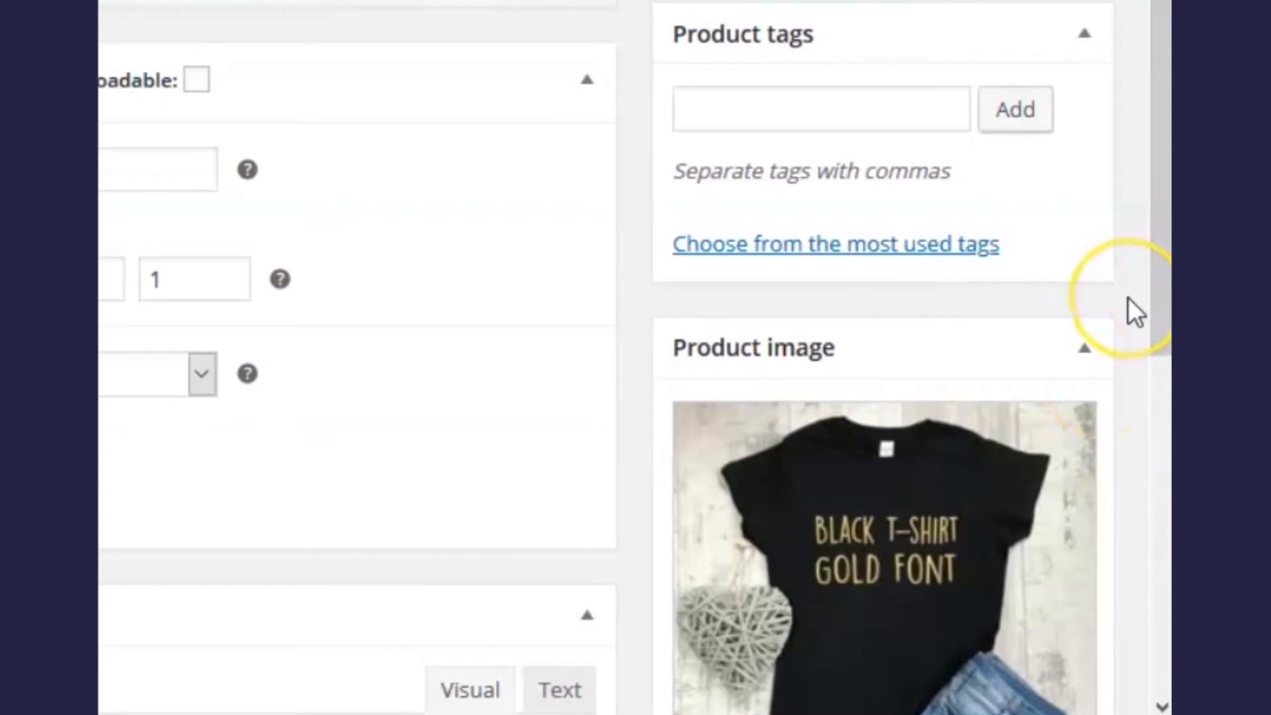
Step: Upload the grey, white, and black-with-pink-lettering shirt images into the product gallery
scroll(1128, 296, "down", 3)
scroll(1128, 297, "down", 4)
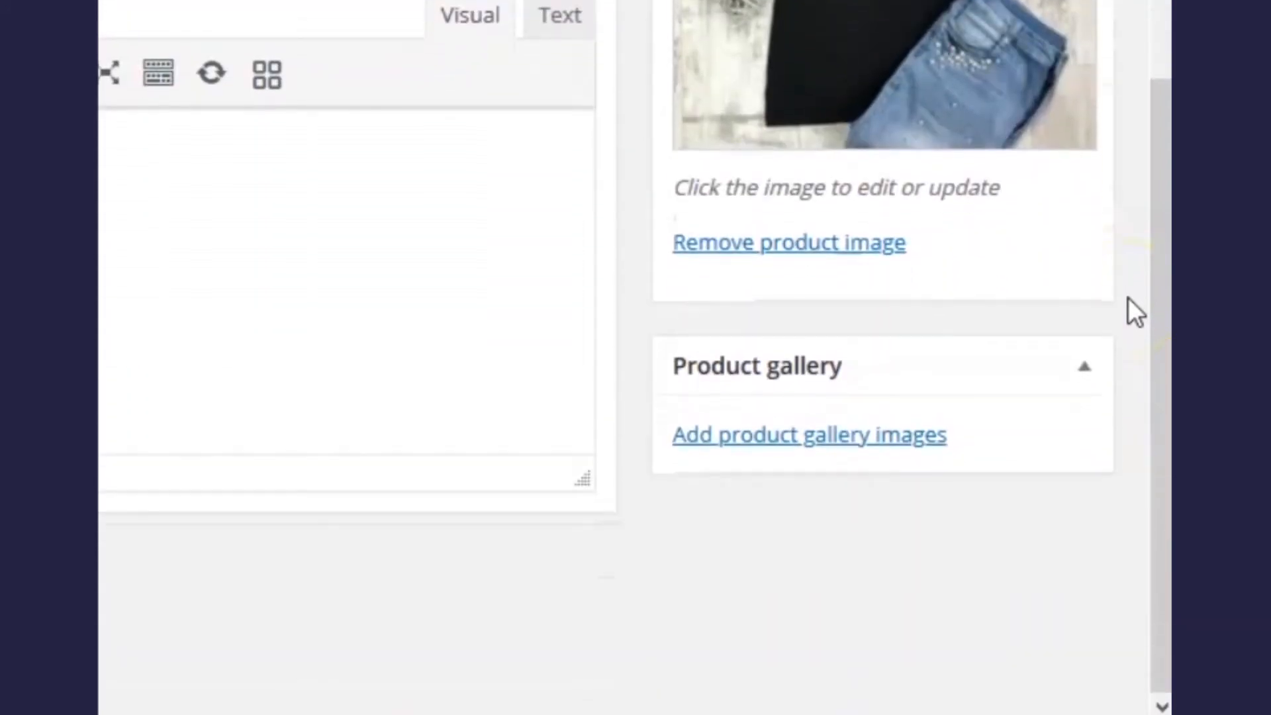
left_click(917, 441)
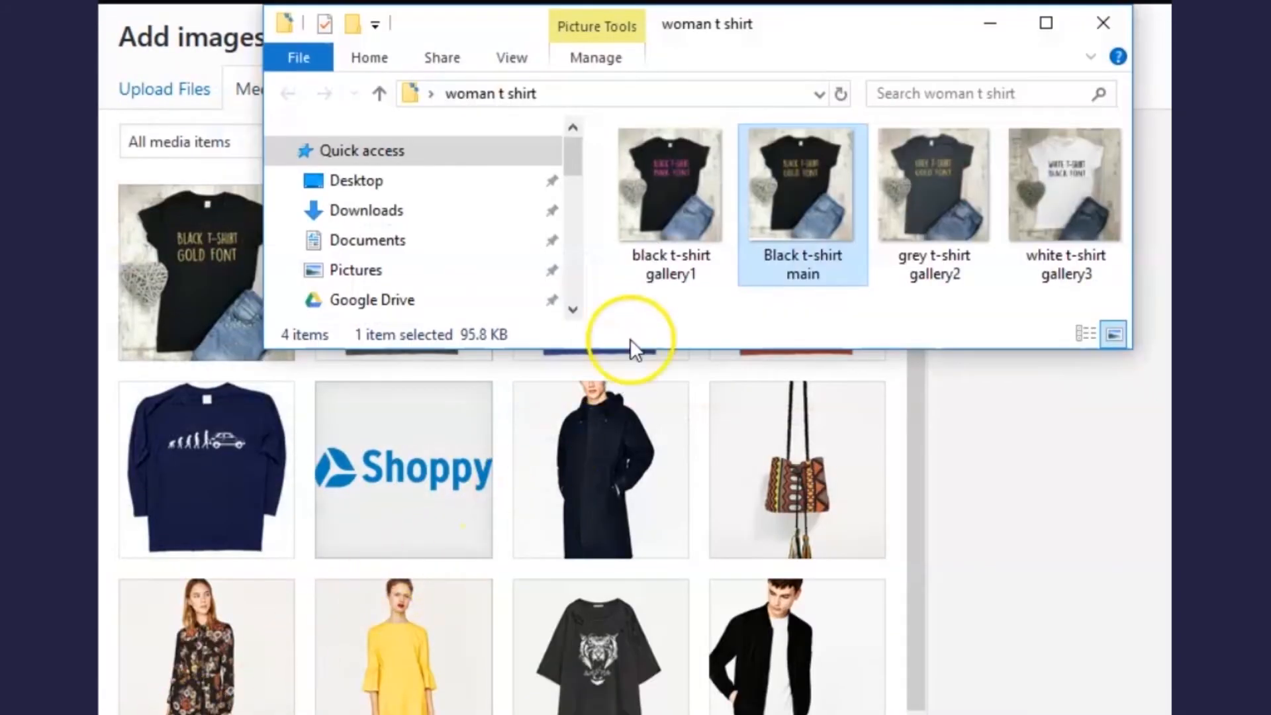
left_click(665, 204)
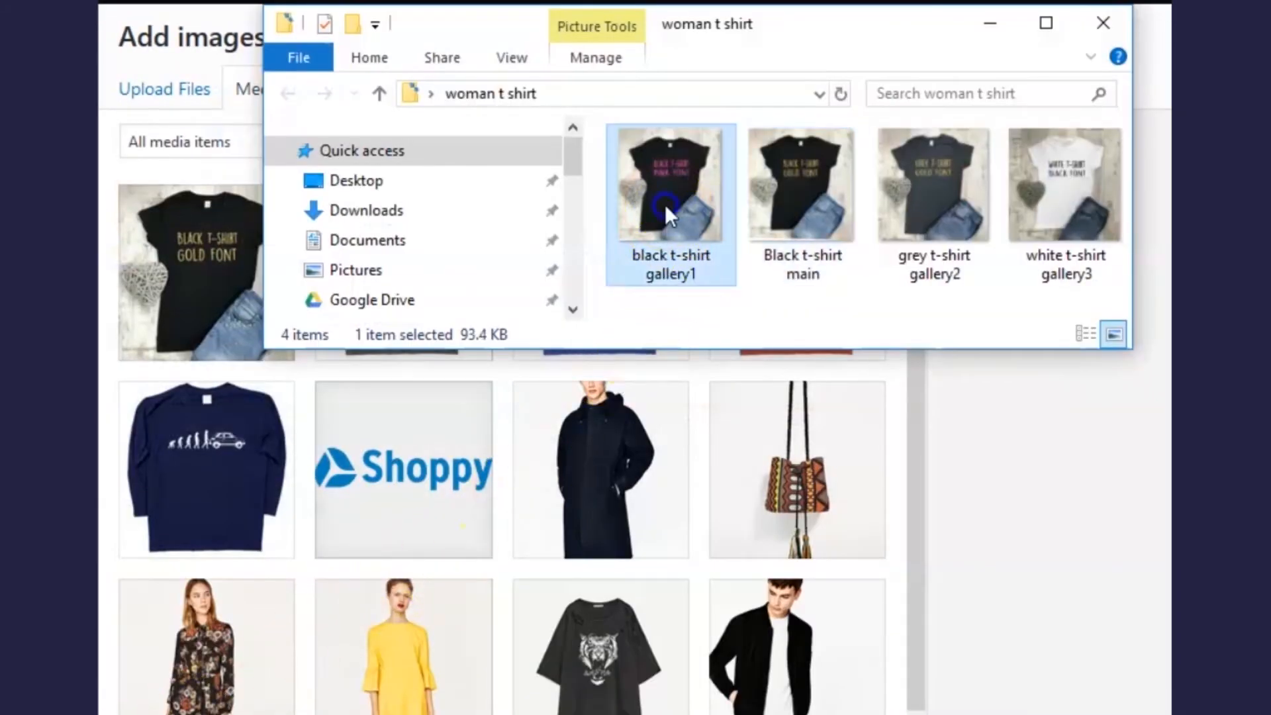
left_click(960, 216, "ctrl")
left_click(1039, 216, "ctrl")
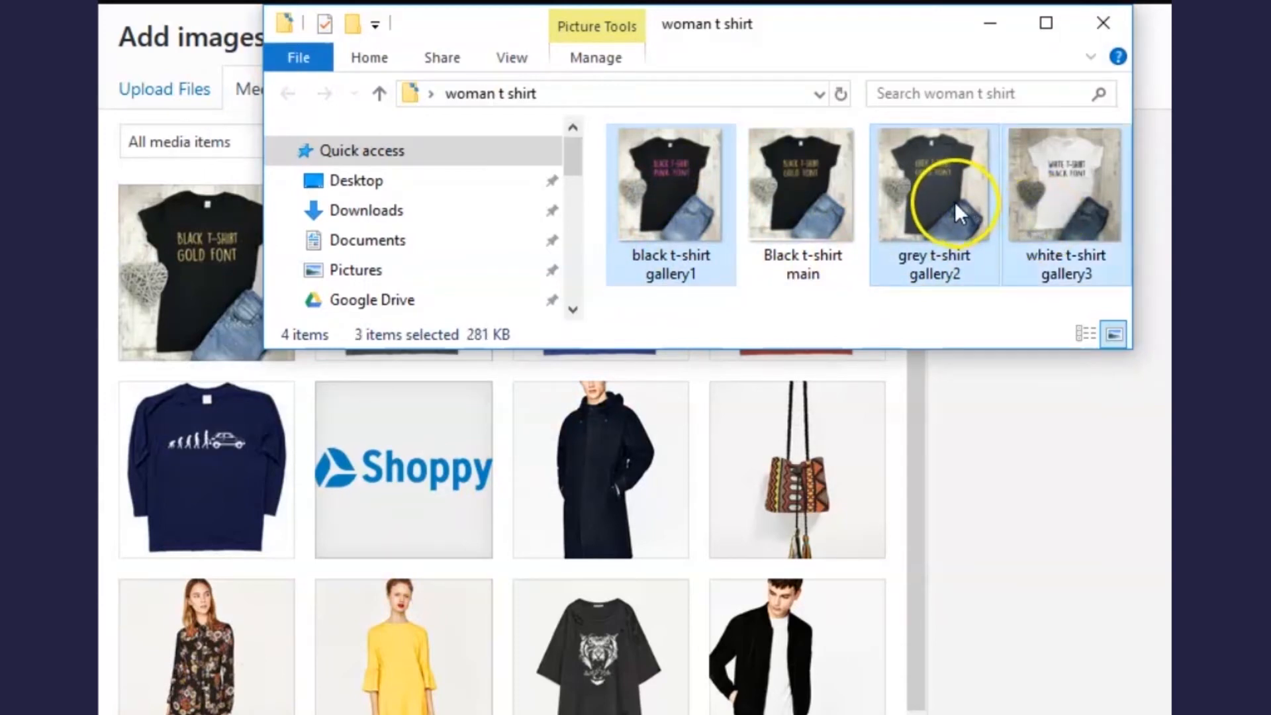
left_click_drag(955, 206, 593, 635)
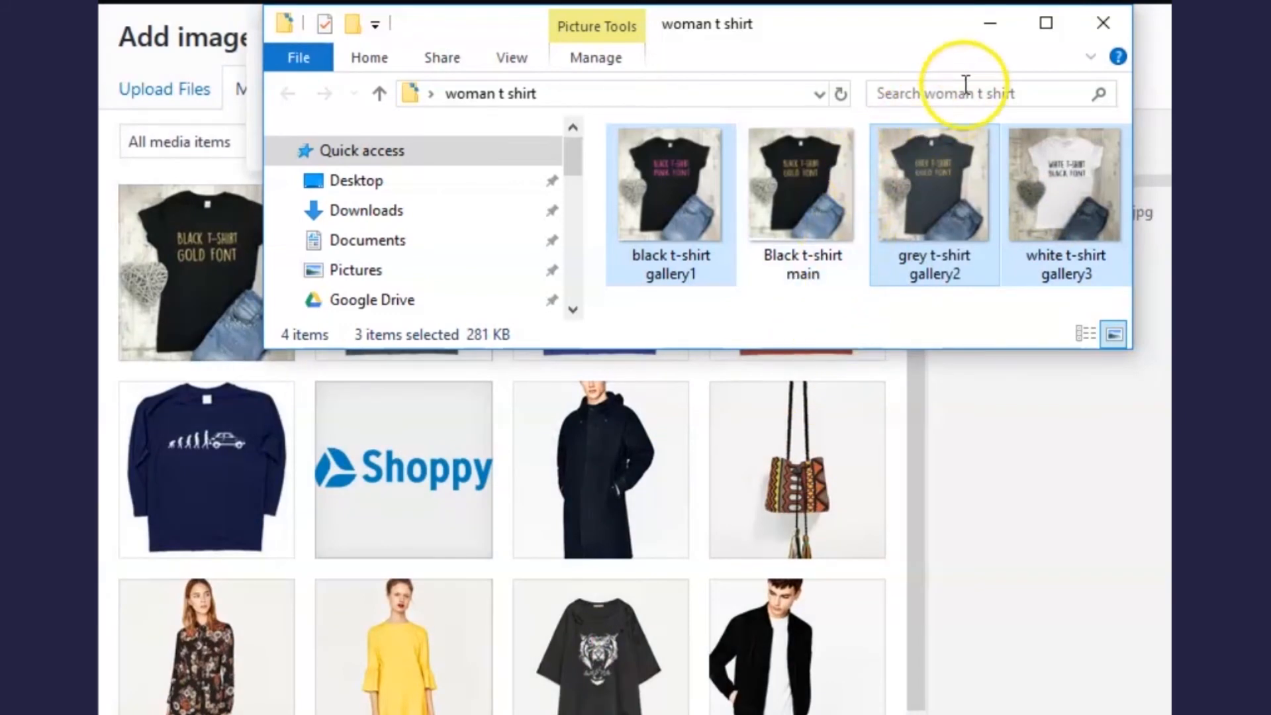
left_click(989, 24)
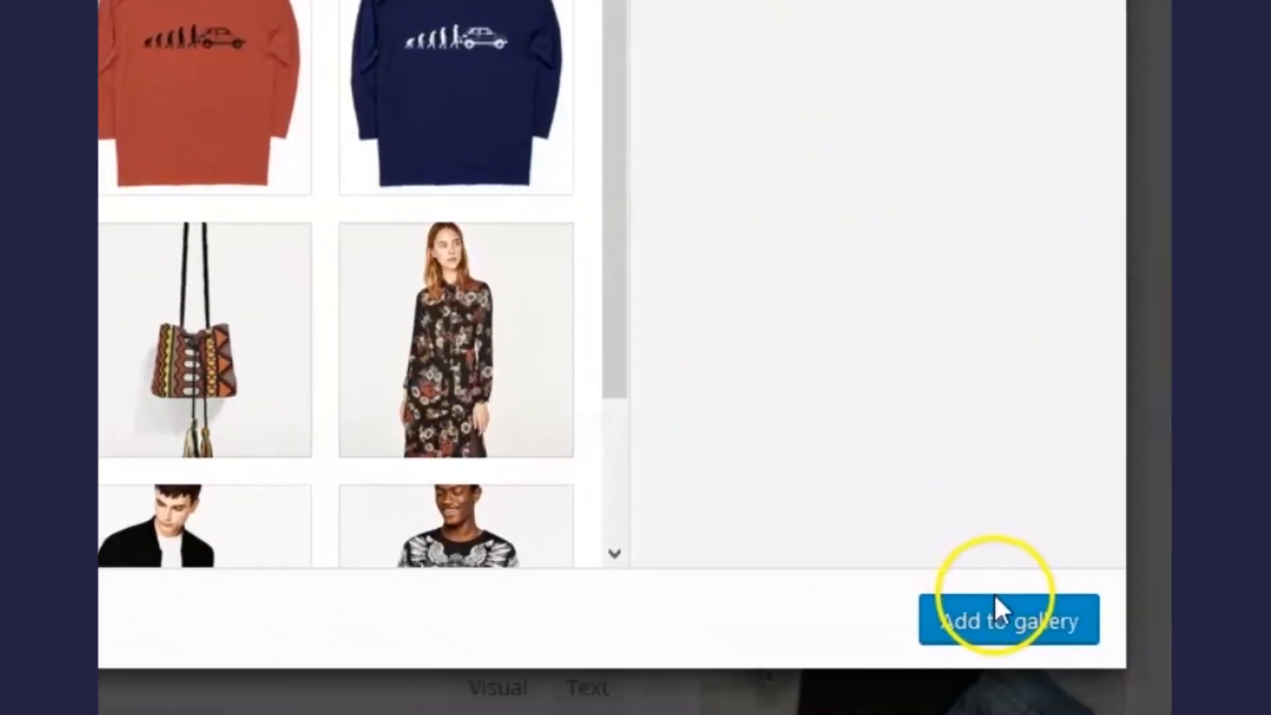
left_click(1003, 626)
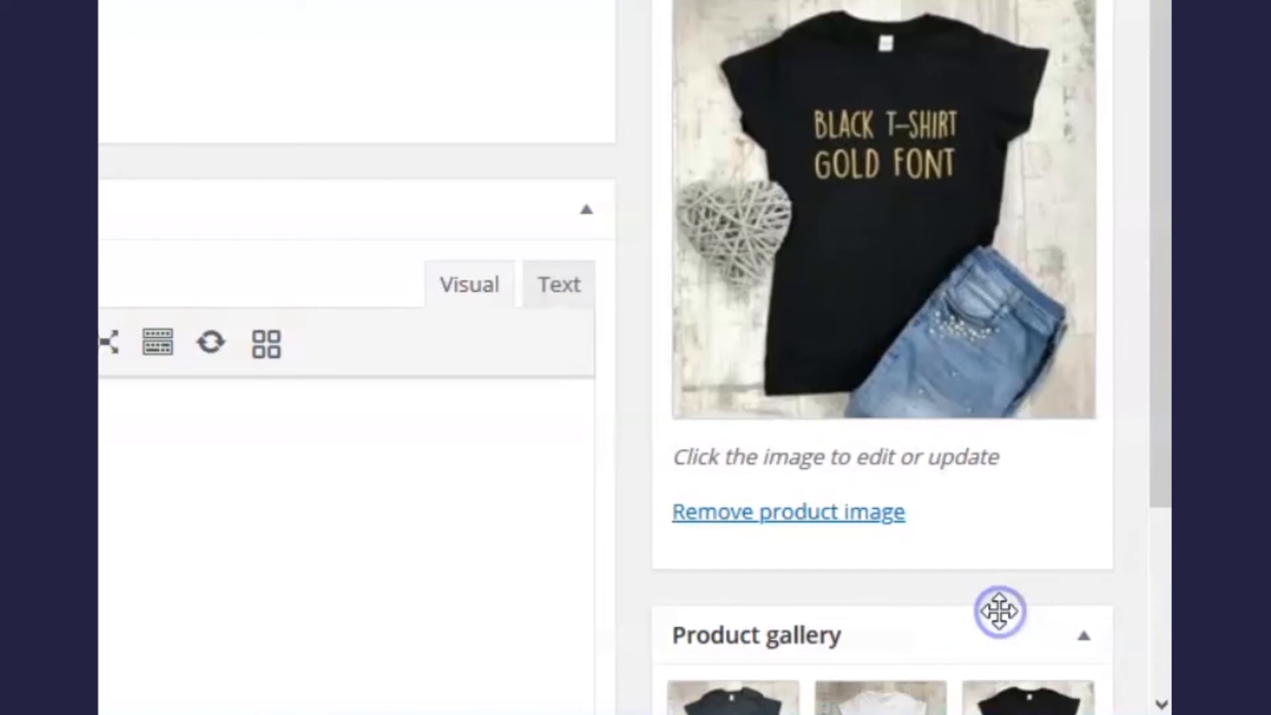
scroll(1112, 430, "down", 3)
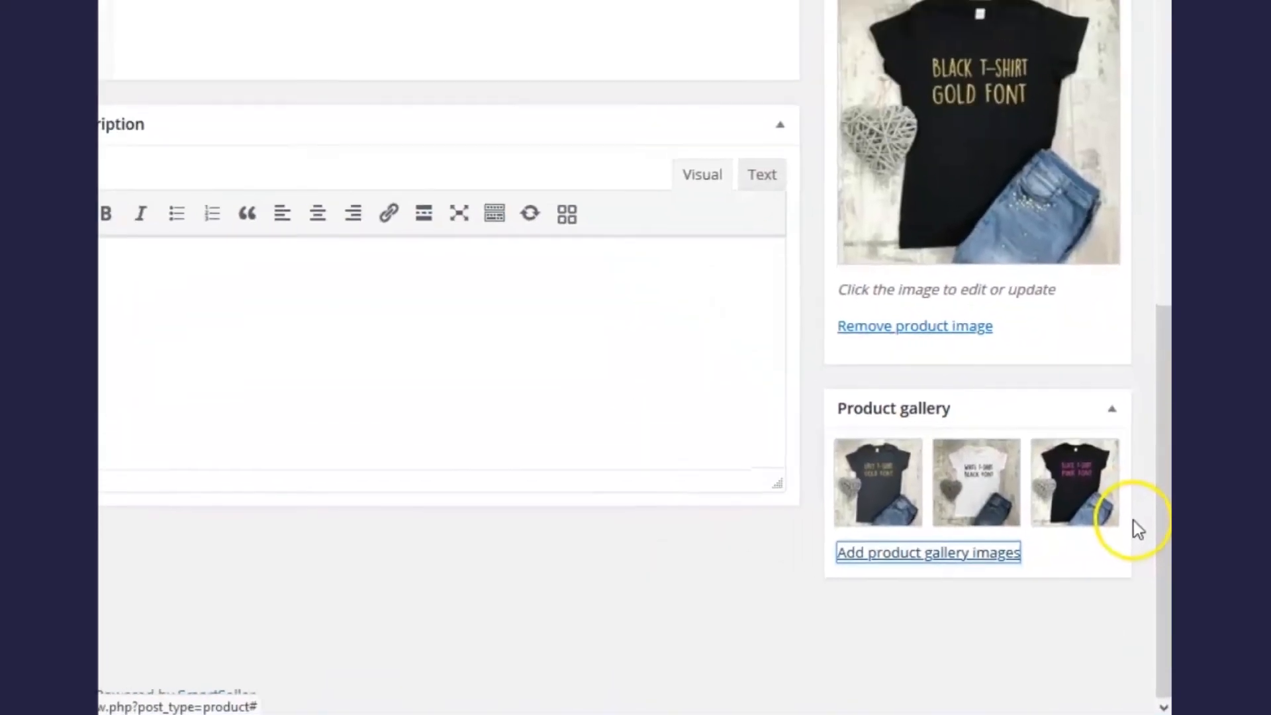
scroll(1155, 567, "up", 10)
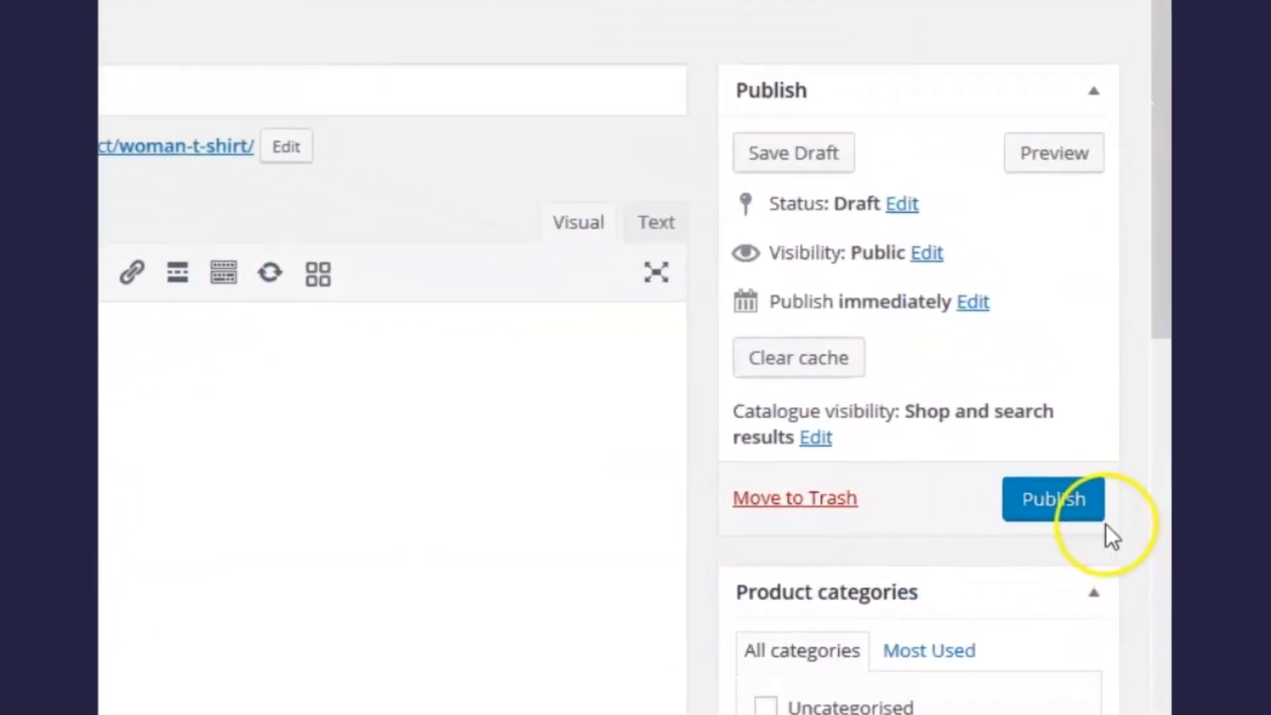
Step: Publish the Woman T-Shirt and open a new private browsing tab
left_click(1020, 527)
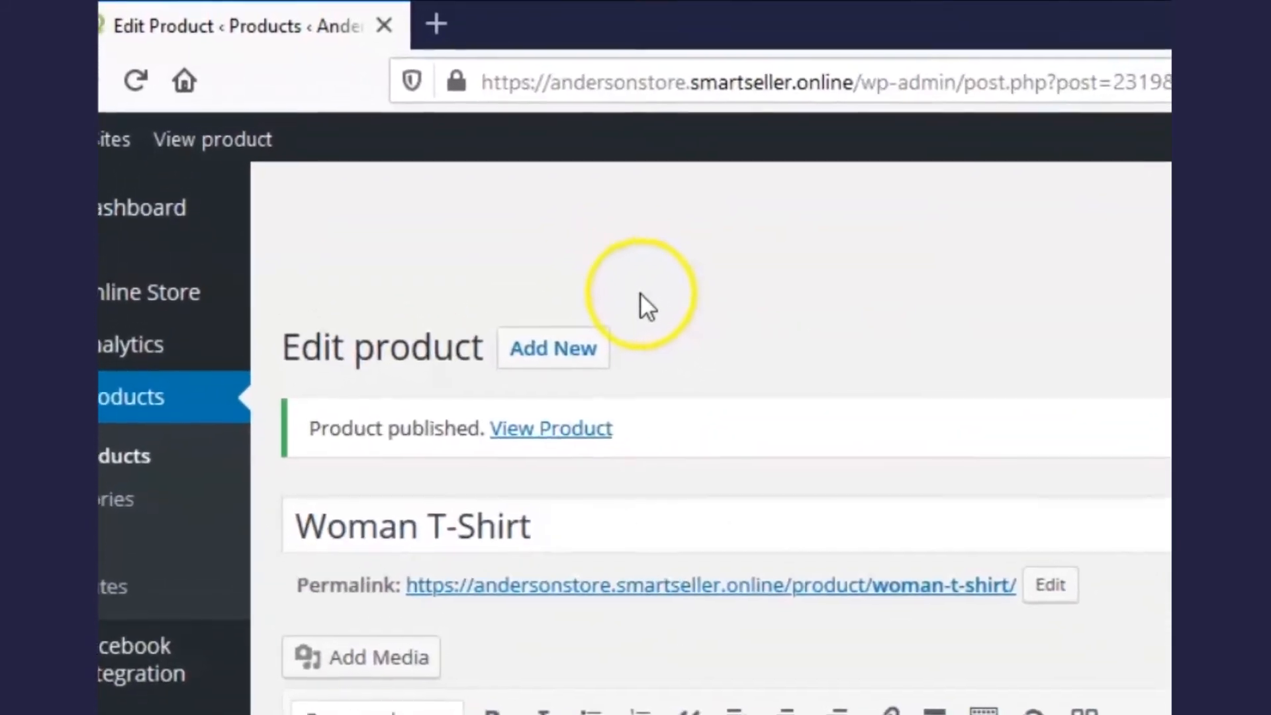
left_click(454, 26)
Step: Load the storefront at andersonstore.smartseller.online in the new tab
left_click(665, 85)
type("and")
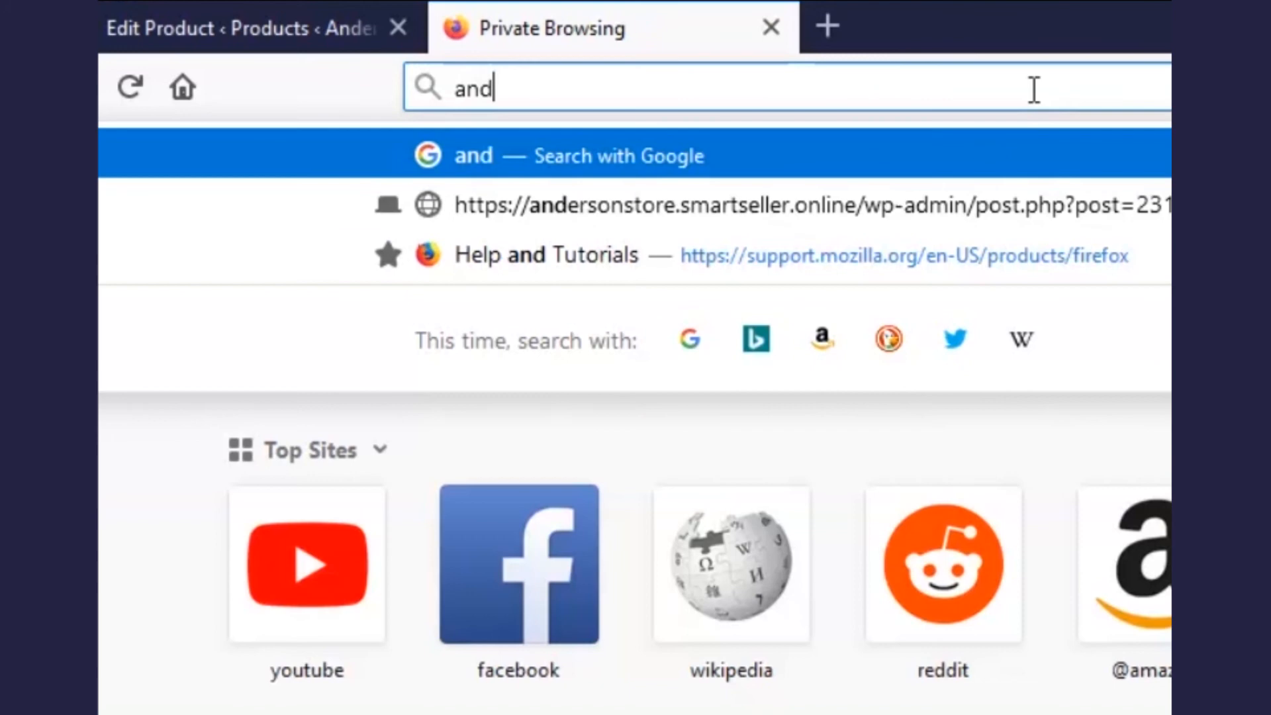
type("ersonstore")
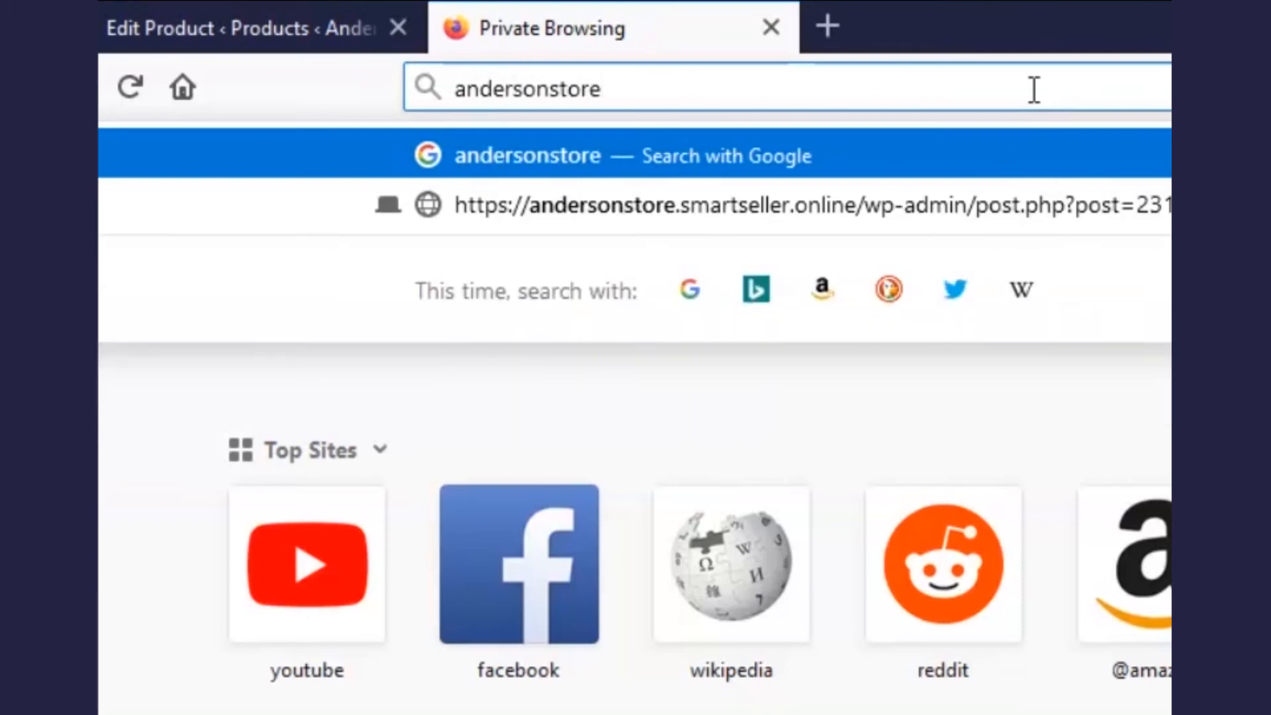
type(".smartseller.")
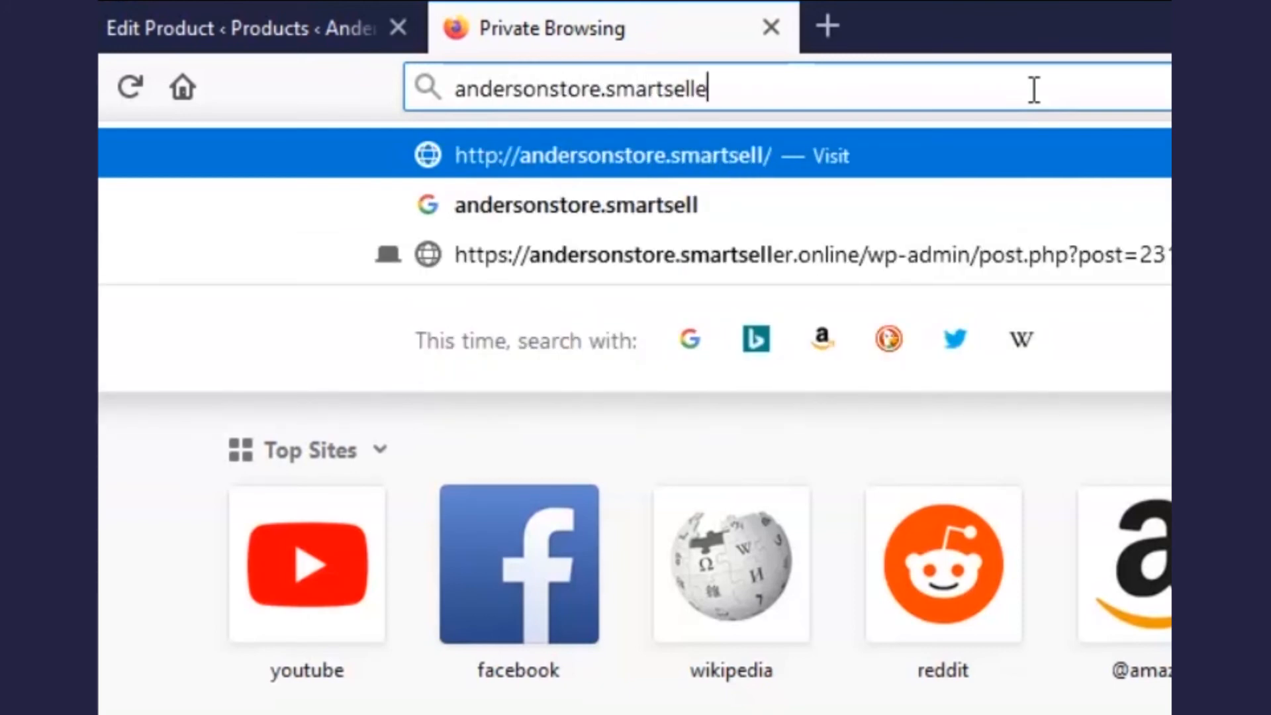
type("online")
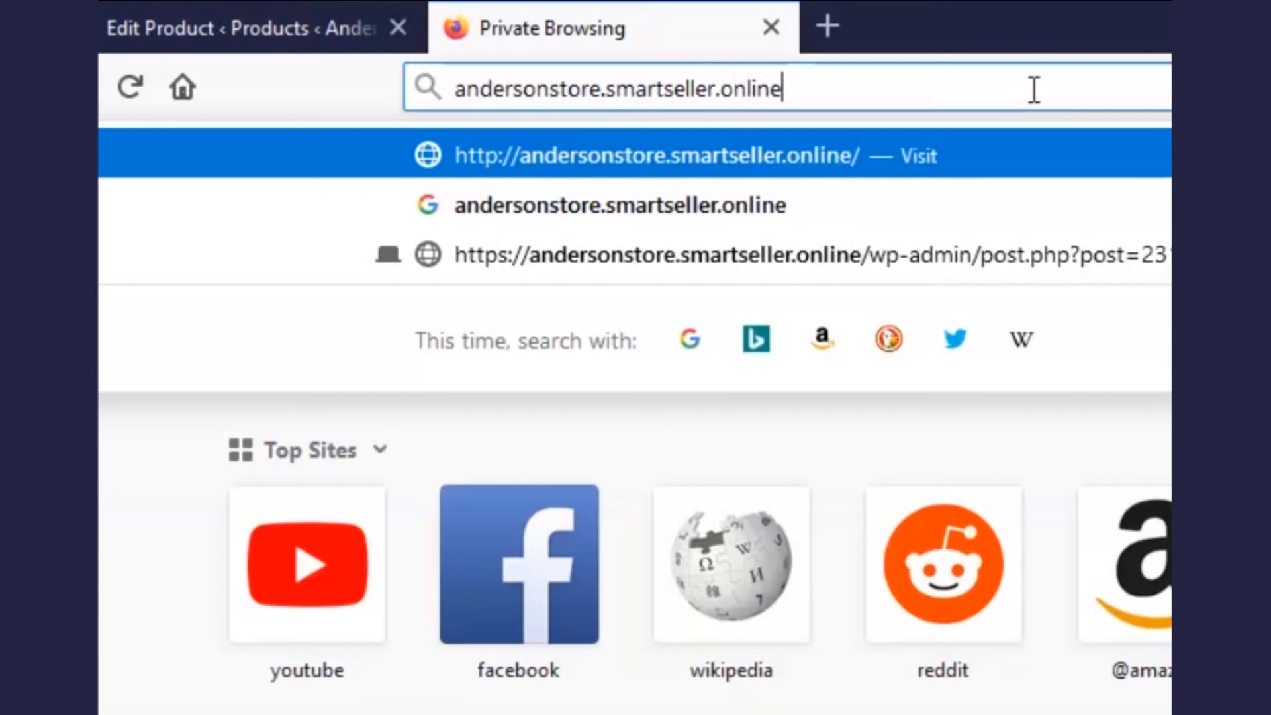
key("Return")
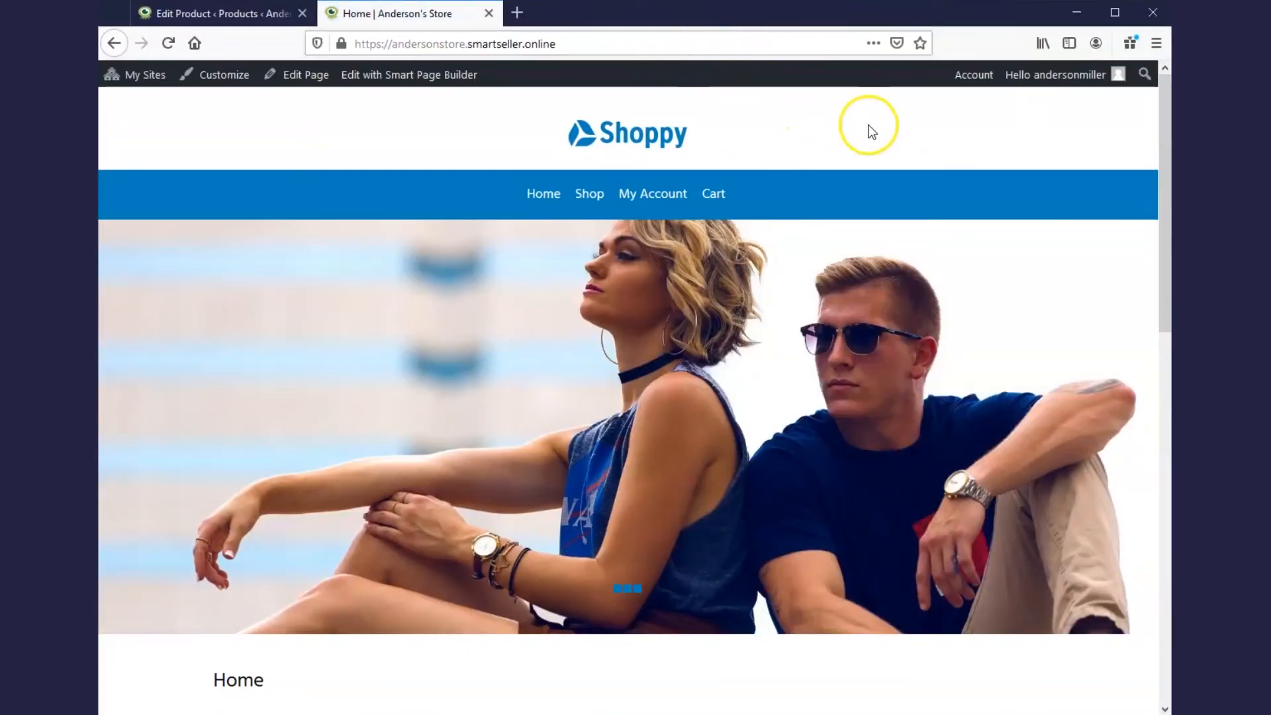
Step: Scroll through the storefront to review the Man T-Shirt's $20.00 price, 50 in stock and gallery
scroll(864, 153, "down", 4)
scroll(873, 248, "down", 5)
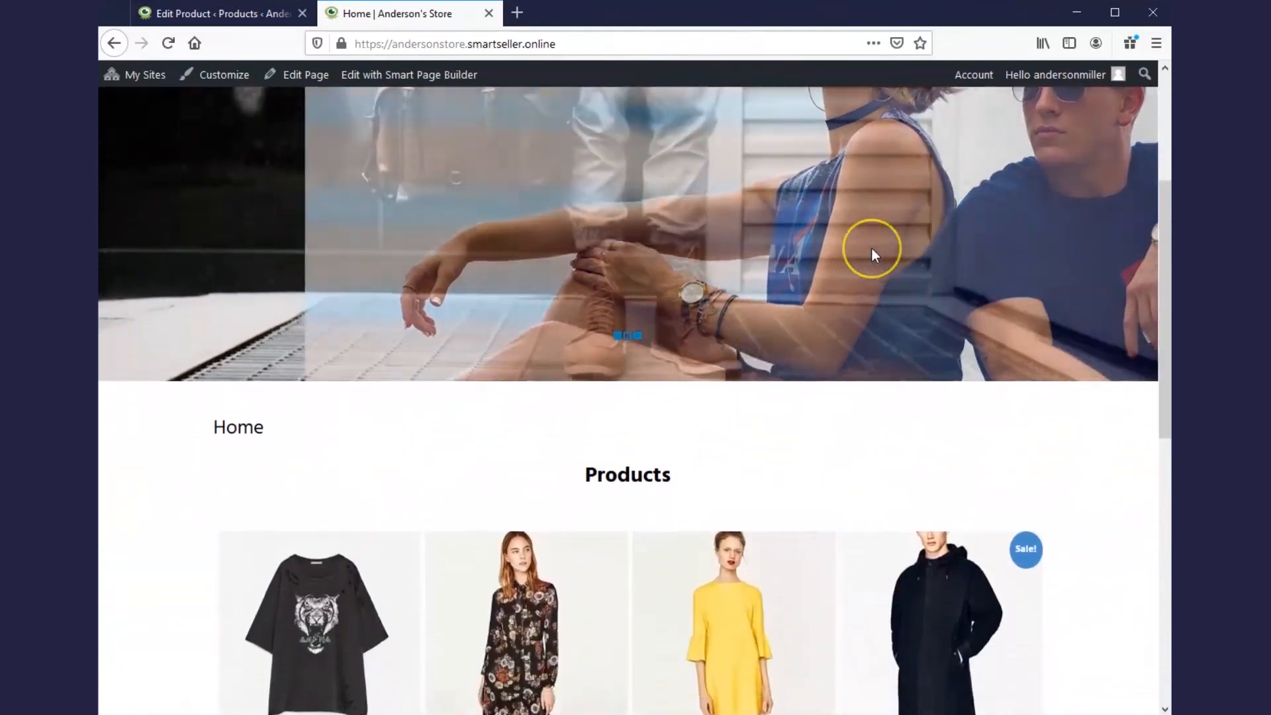
scroll(874, 257, "down", 5)
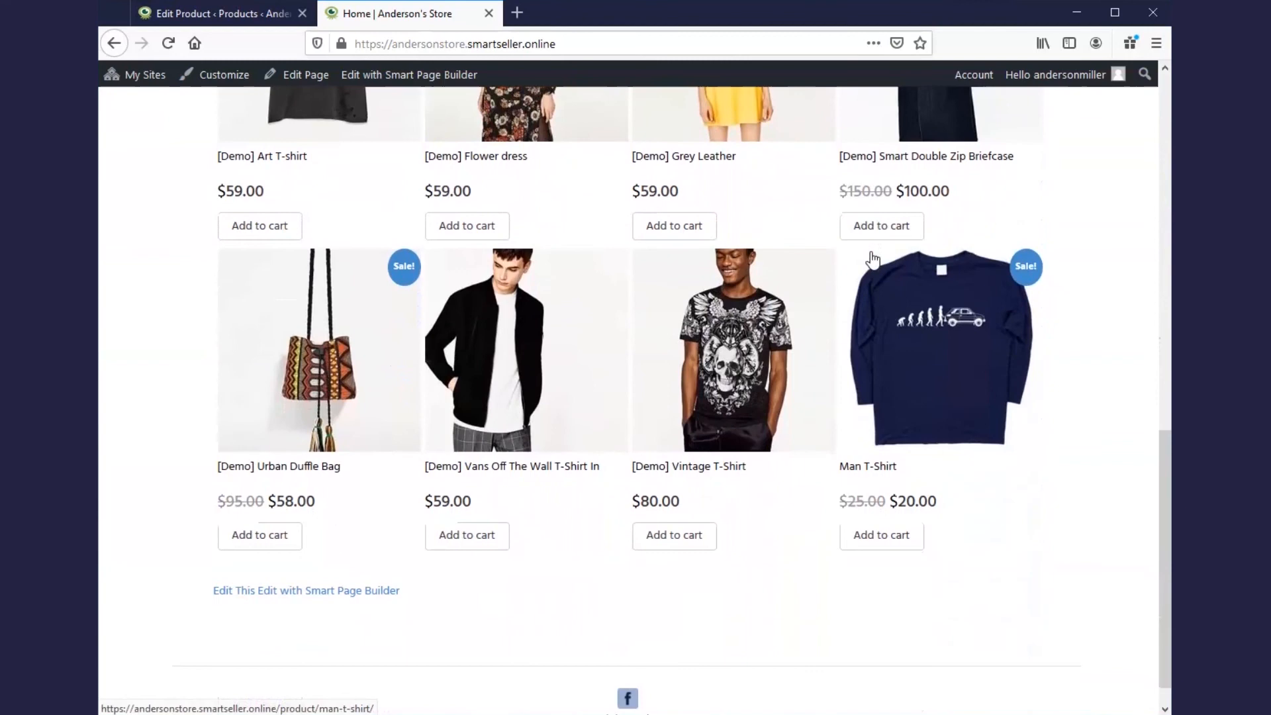
scroll(912, 294, "down", 1)
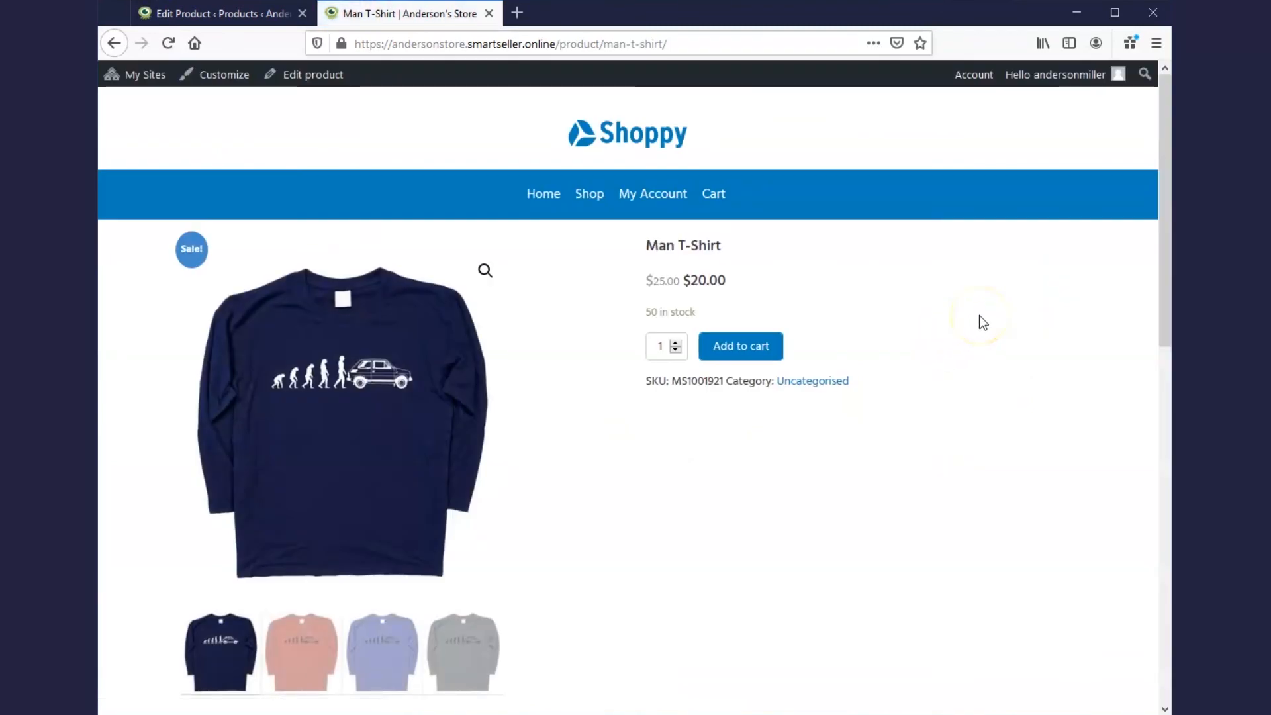
scroll(979, 315, "down", 2)
scroll(979, 316, "down", 4)
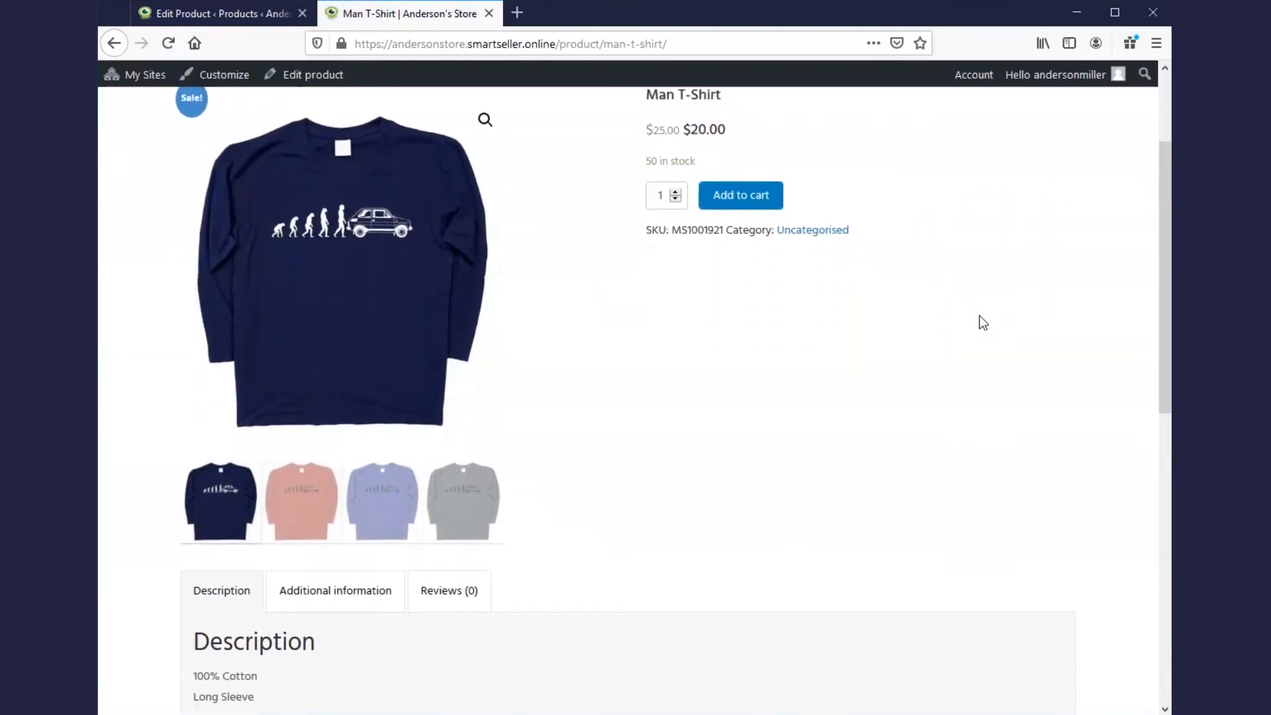
scroll(979, 315, "down", 3)
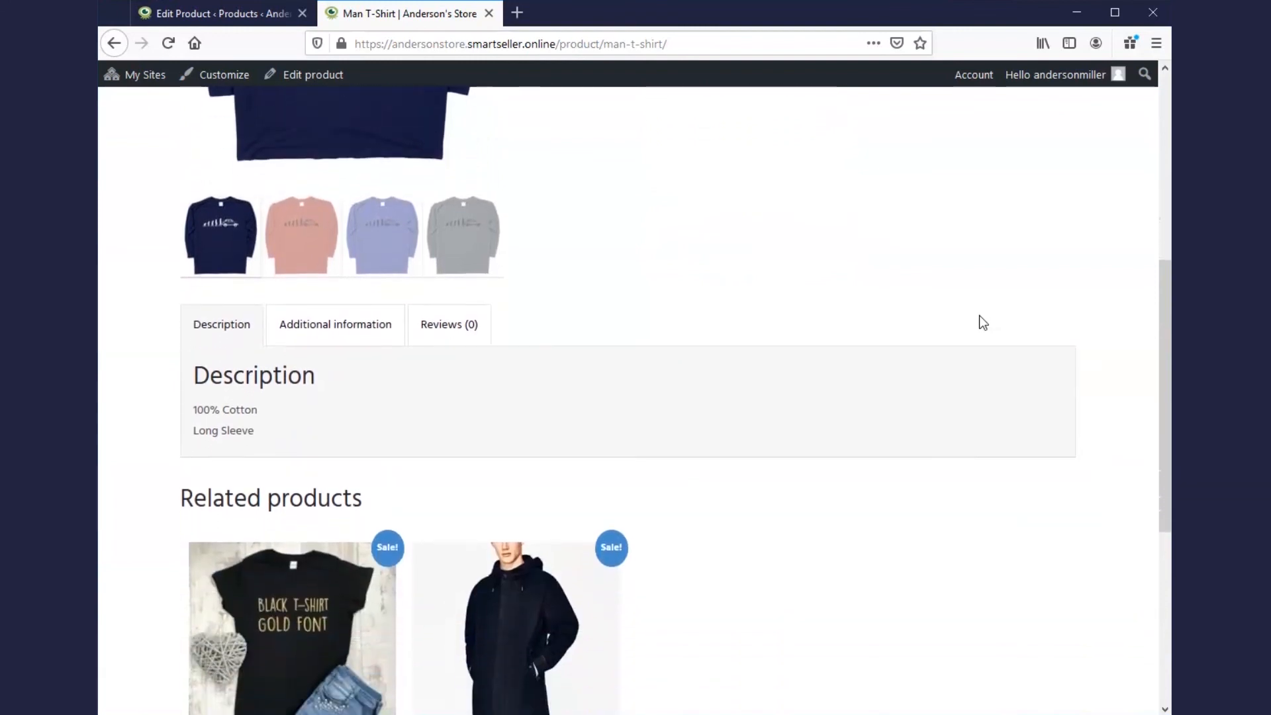
scroll(966, 316, "up", 5)
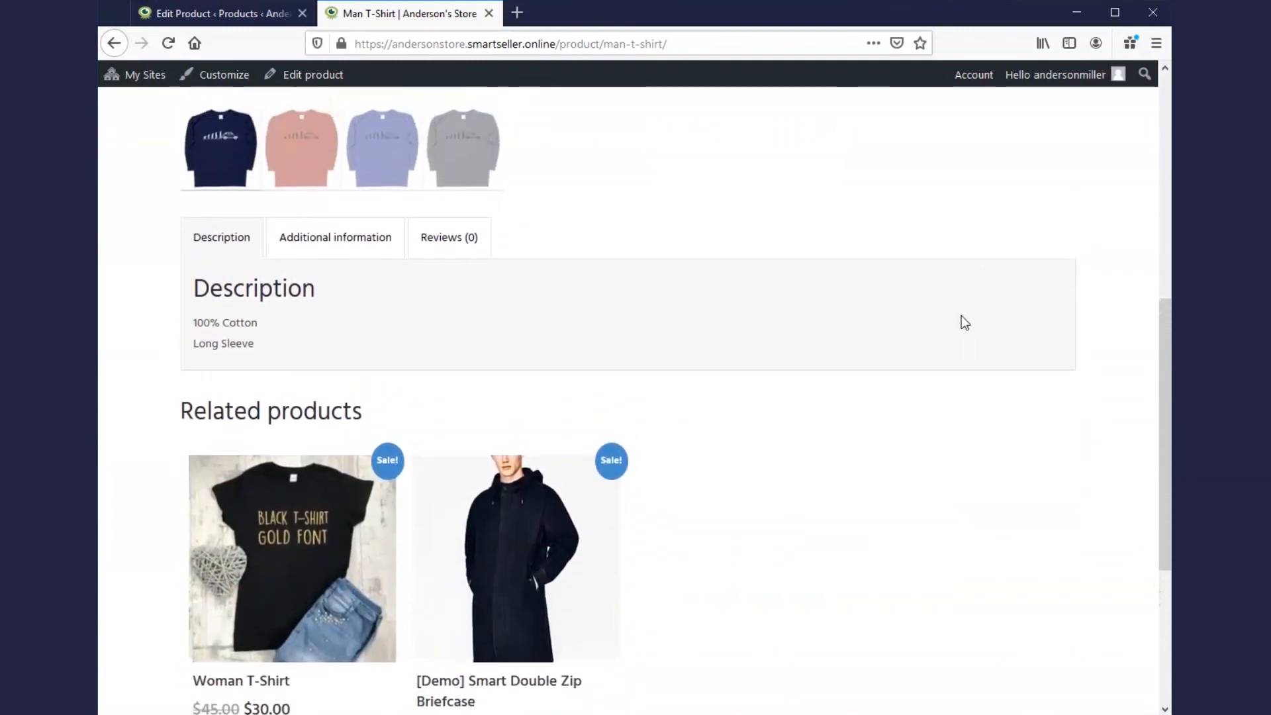
scroll(956, 323, "up", 3)
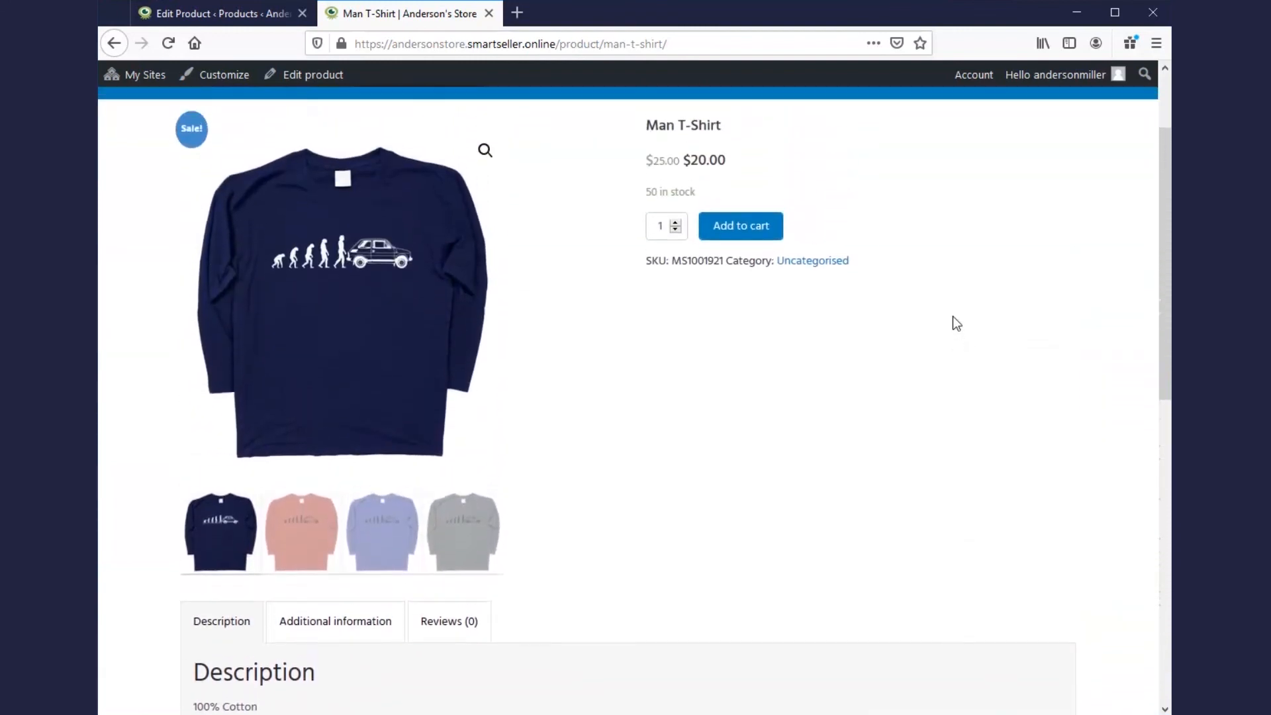